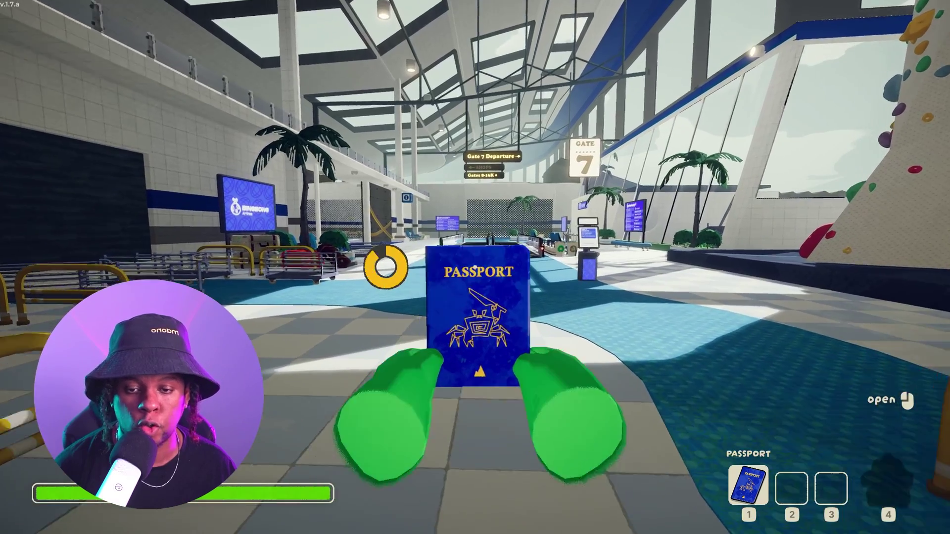
Open the passport and give the character orange skin and round black glasses, after trying blue skin
click(475, 267)
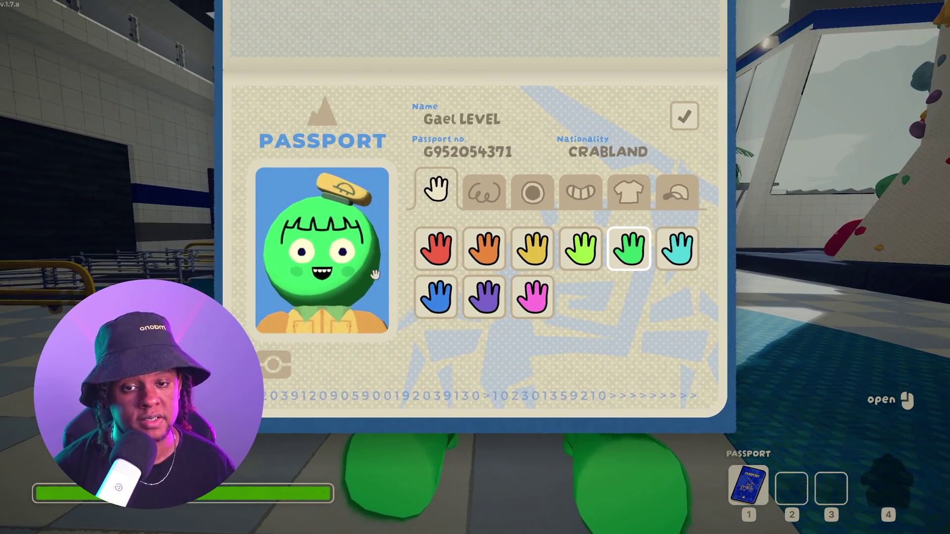
click(435, 297)
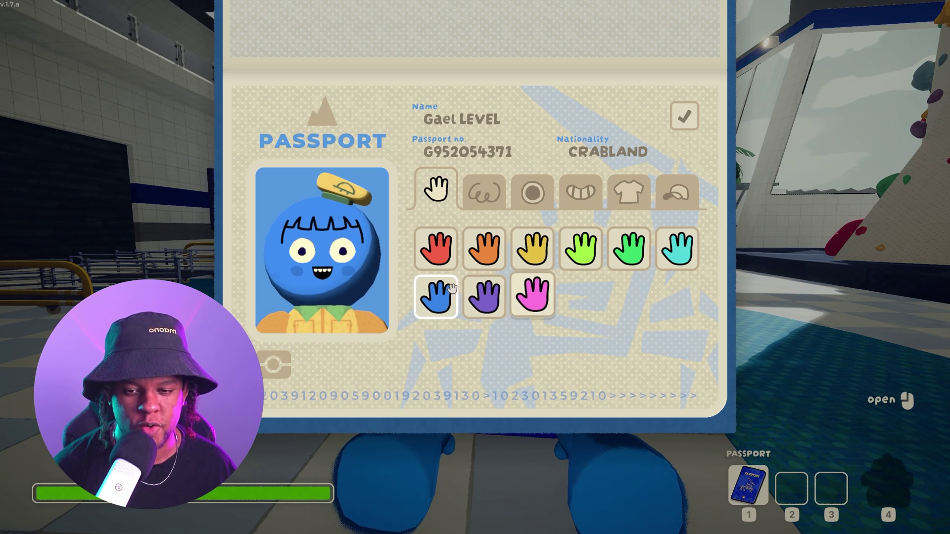
click(485, 259)
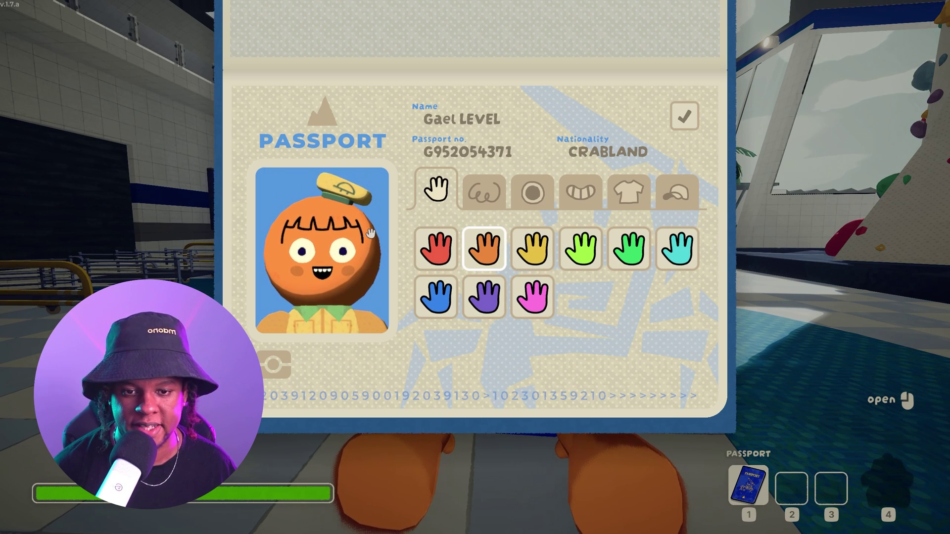
click(484, 192)
click(580, 296)
Give the character angry slanted eyes and alternate its mouth between the open toothy grin and the flat closed shape
click(532, 191)
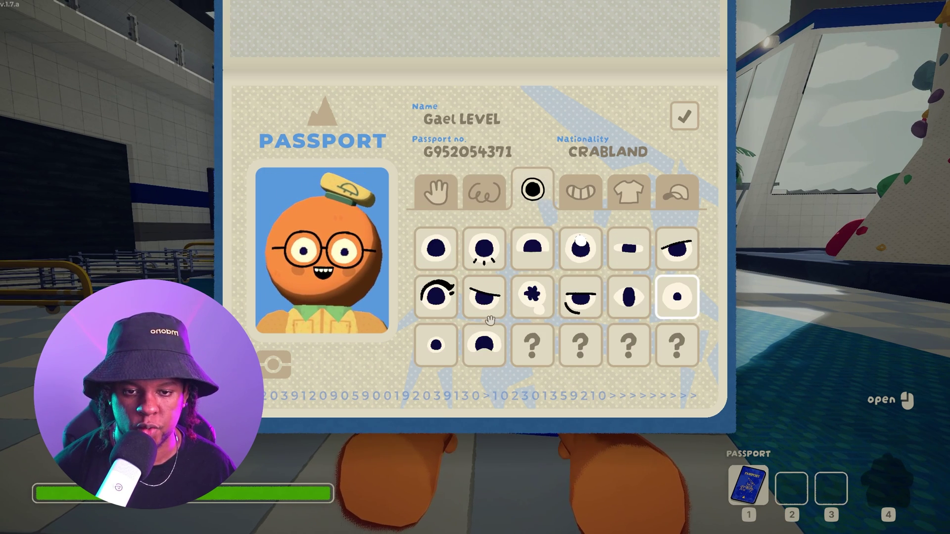
click(482, 293)
click(532, 297)
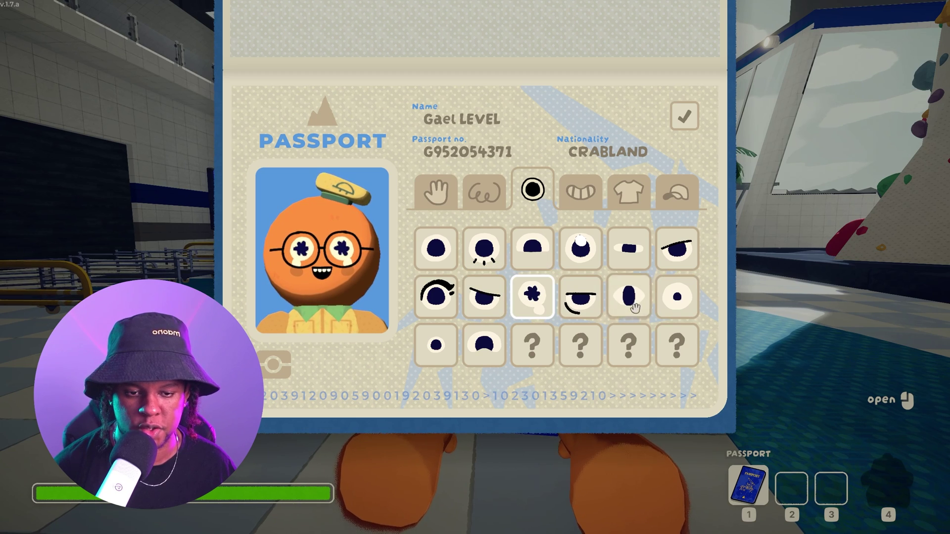
click(666, 305)
click(536, 301)
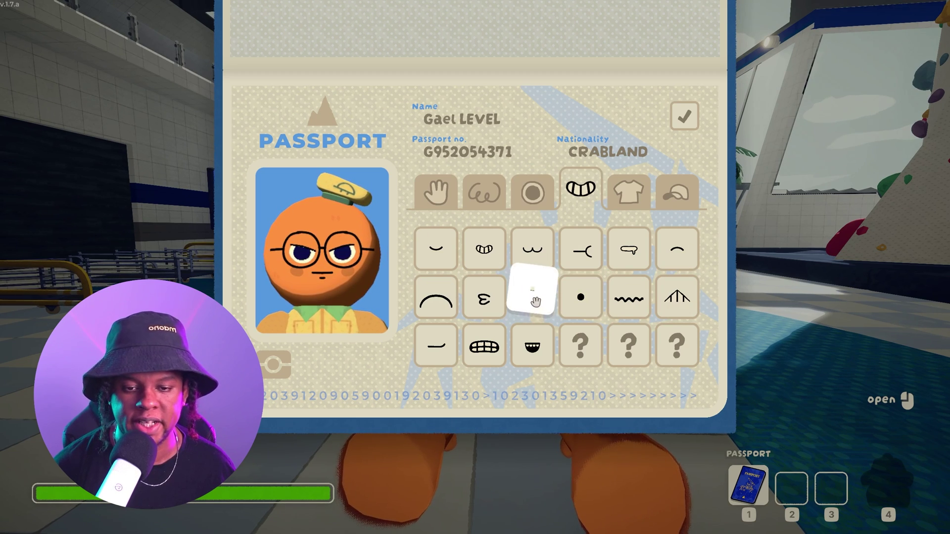
click(533, 345)
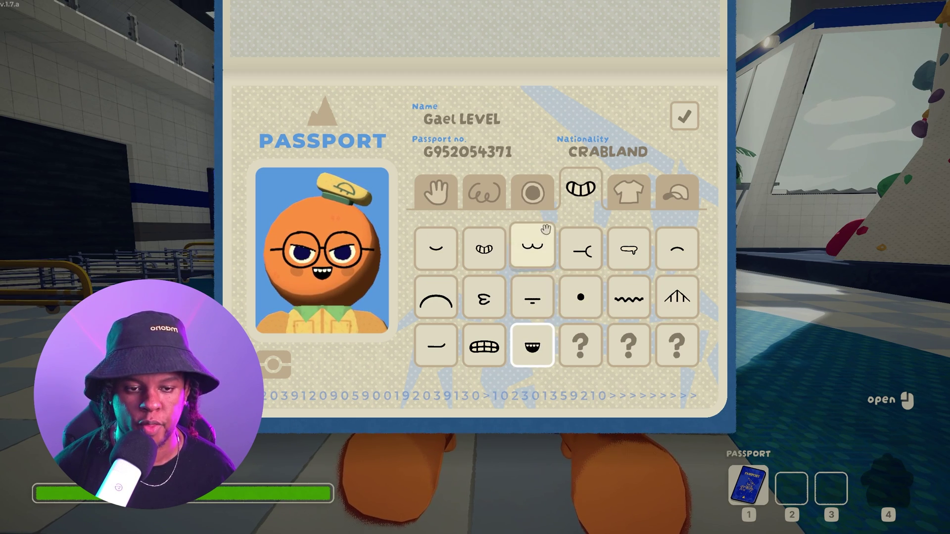
click(528, 305)
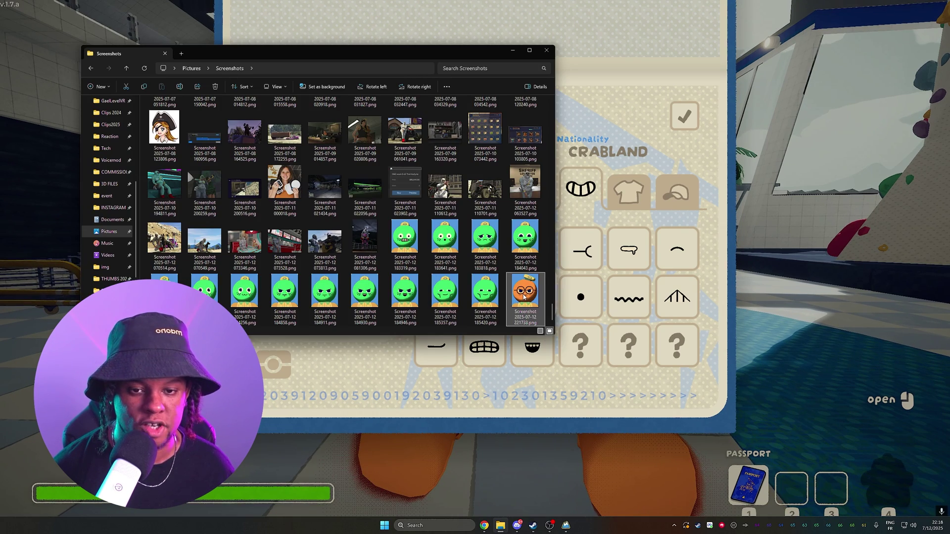
View the newest orange portrait in the Screenshots folder, and minimise the windows covering the game
double_click(523, 296)
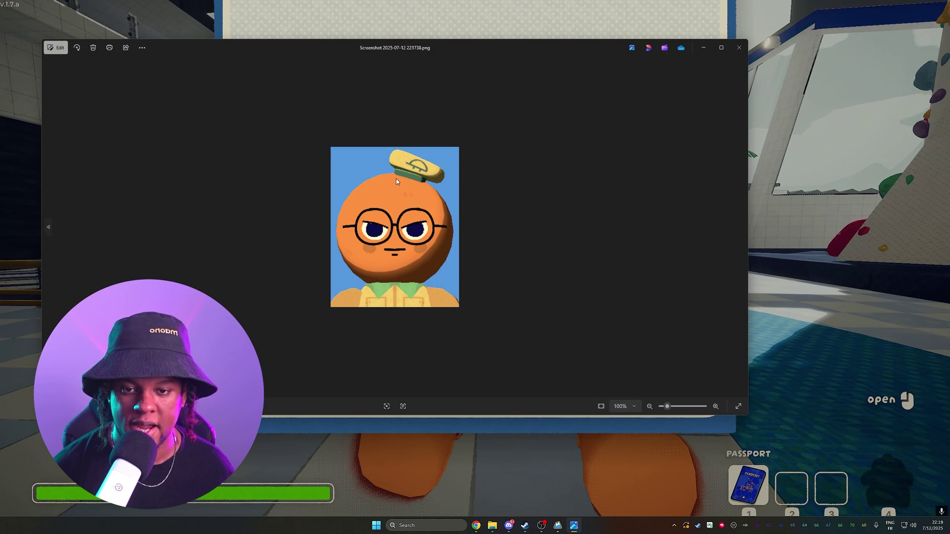
click(704, 47)
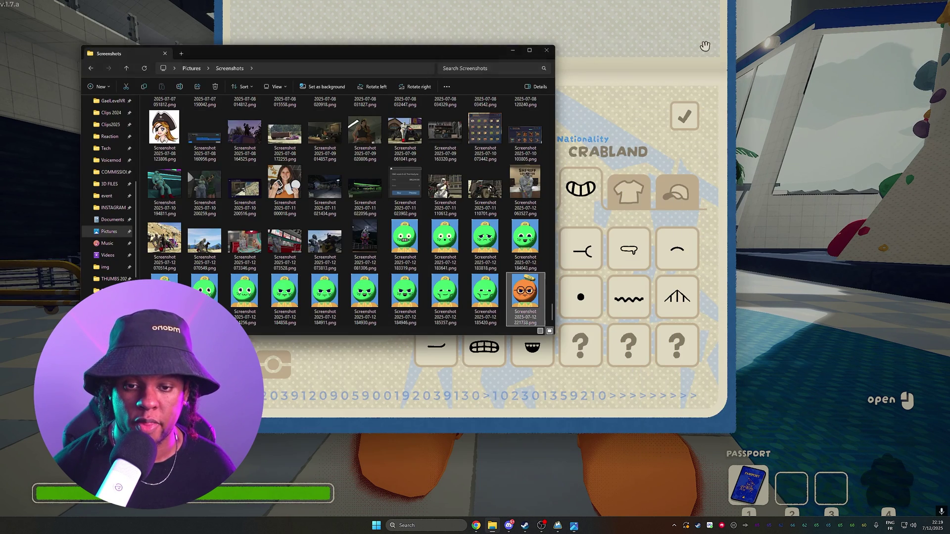
click(704, 48)
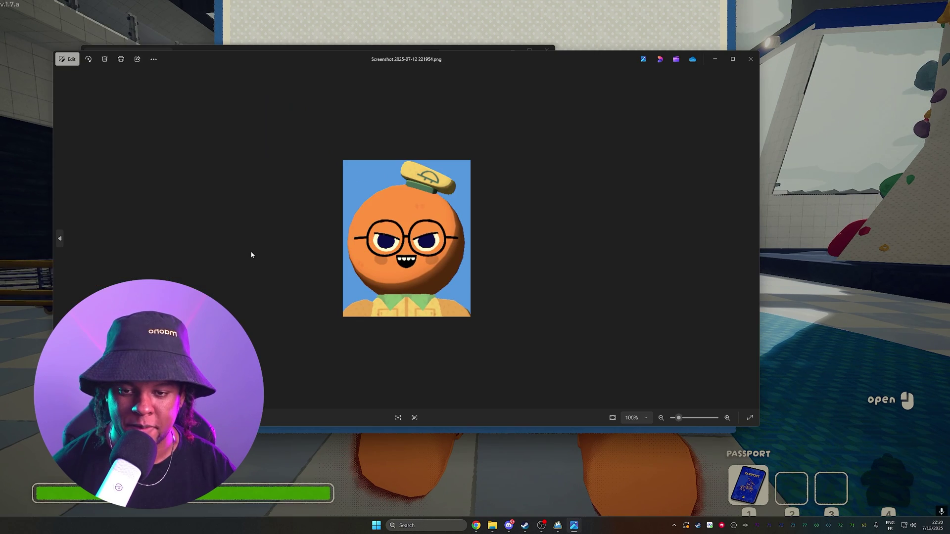
key(Left)
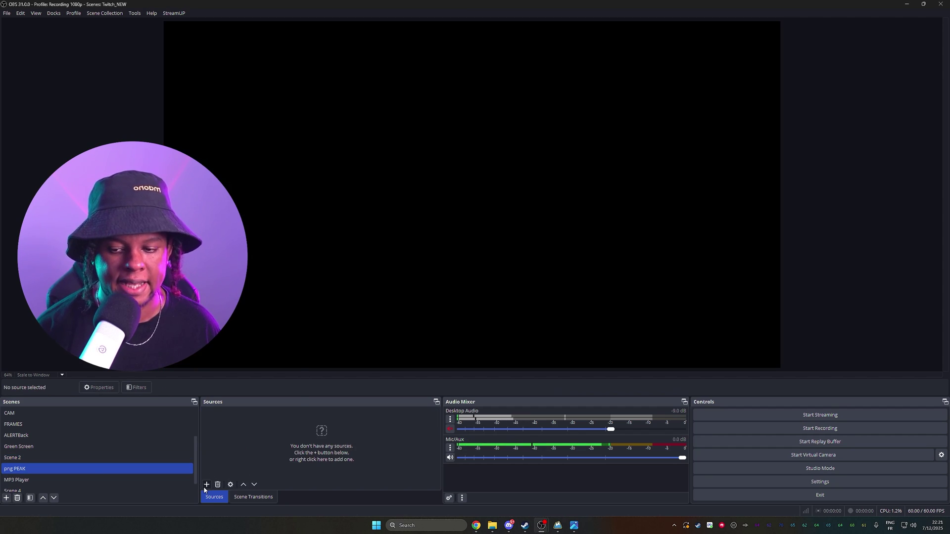
Look up the OBS image reaction plugin on Google, and add a new Image Reaction source to the png PEAK scene in OBS
click(206, 485)
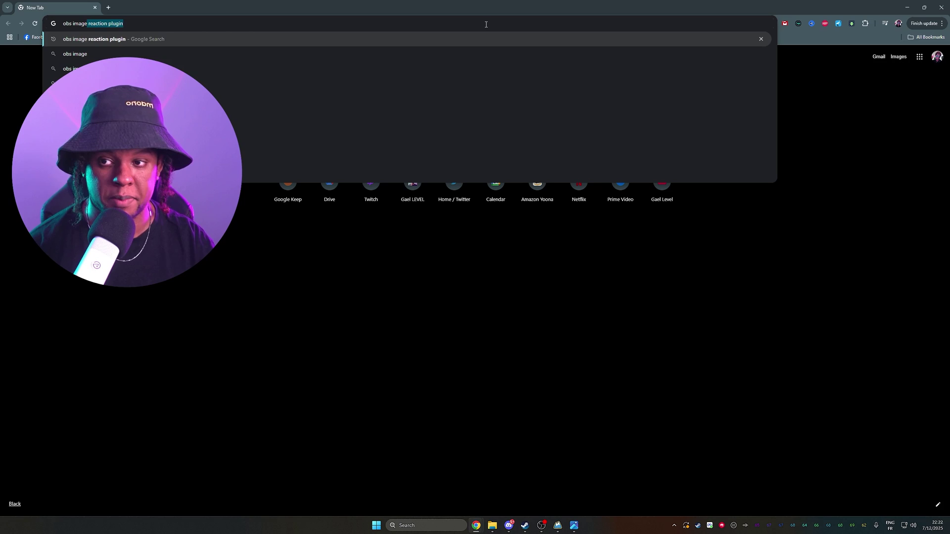
key(Return)
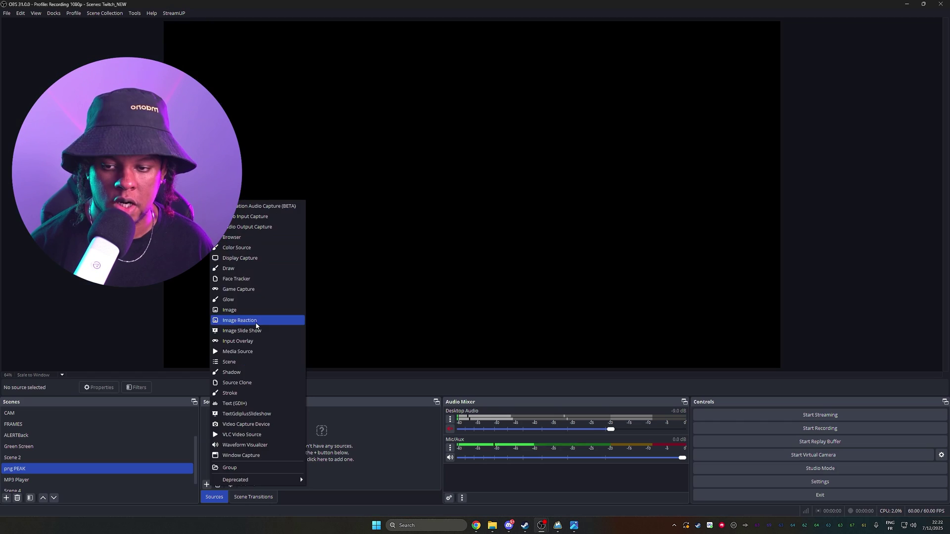
click(259, 318)
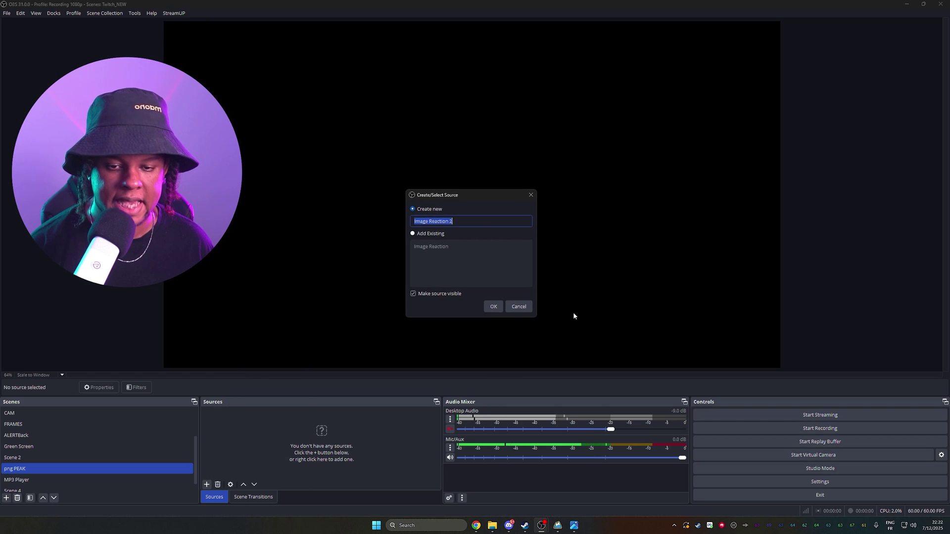
key(Return)
Use Screenshot 2025-07-12 221738.png as the silence image and Screenshot 2025-07-12 221954.png as the sound image
click(625, 263)
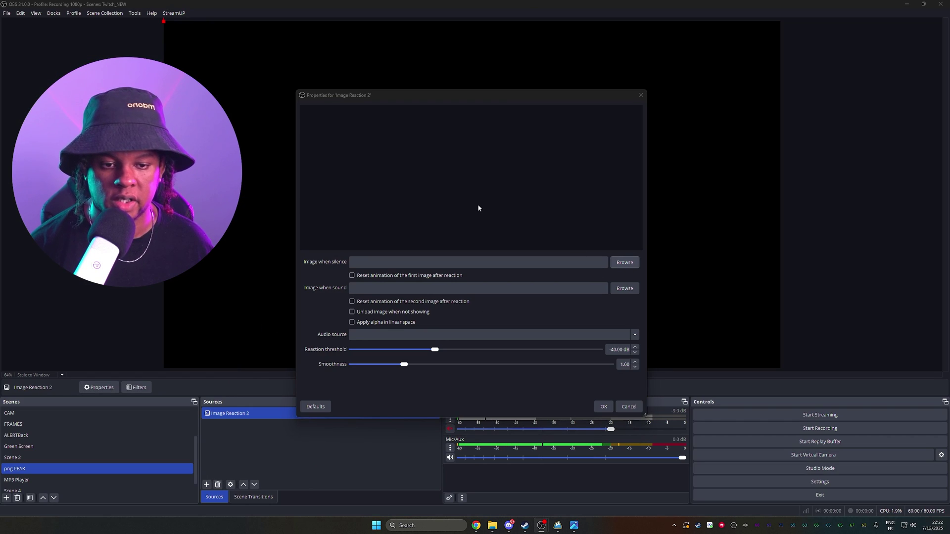
double_click(463, 237)
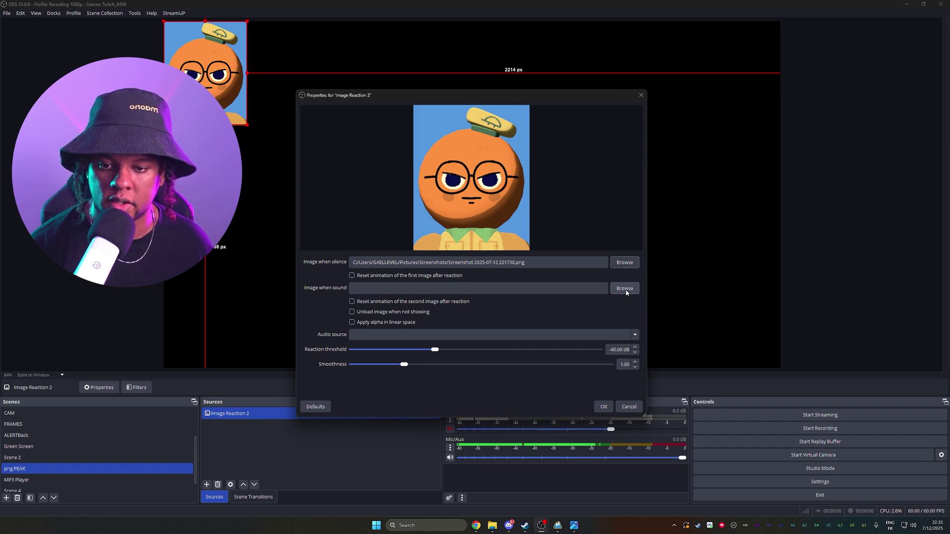
click(592, 288)
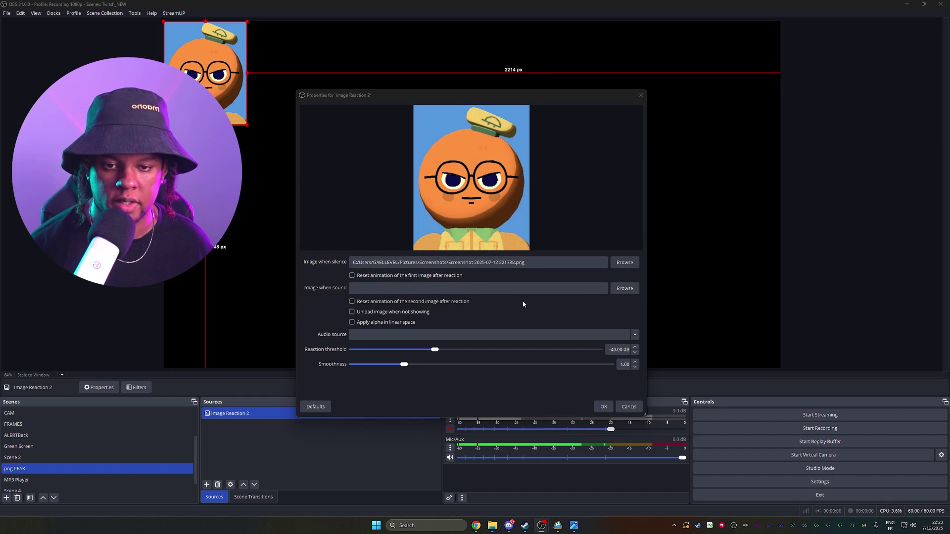
Make the images react to Mic/Aux with a threshold of about -48.6 dB and smoothness of about 1.20, and accept the properties
click(634, 335)
click(361, 72)
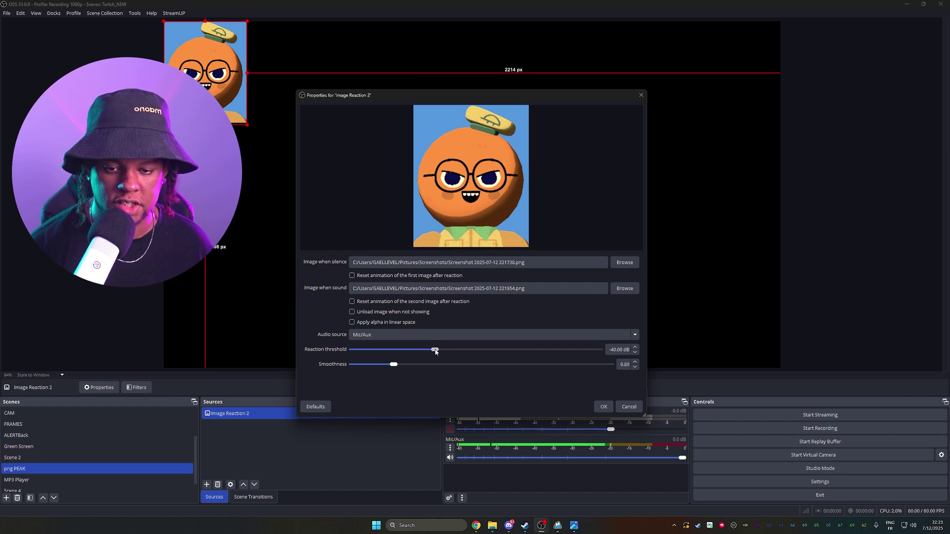
drag(415, 351, 414, 367)
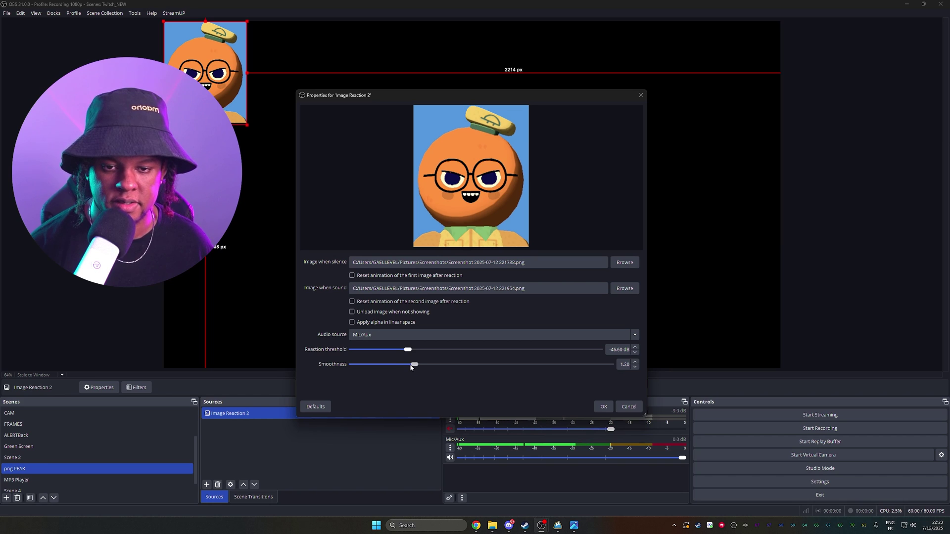
click(603, 407)
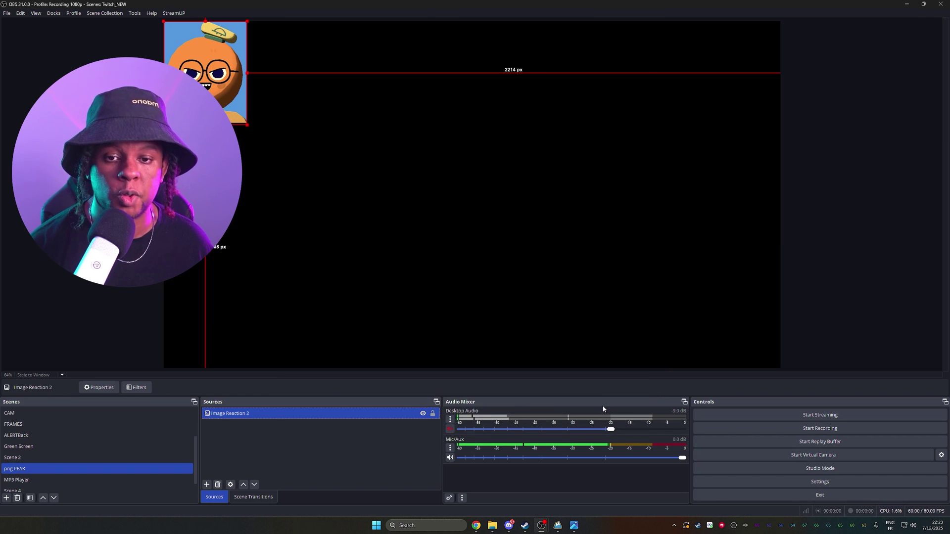
Add a Color Key effect filter to the Image Reaction 2 source
right_click(252, 415)
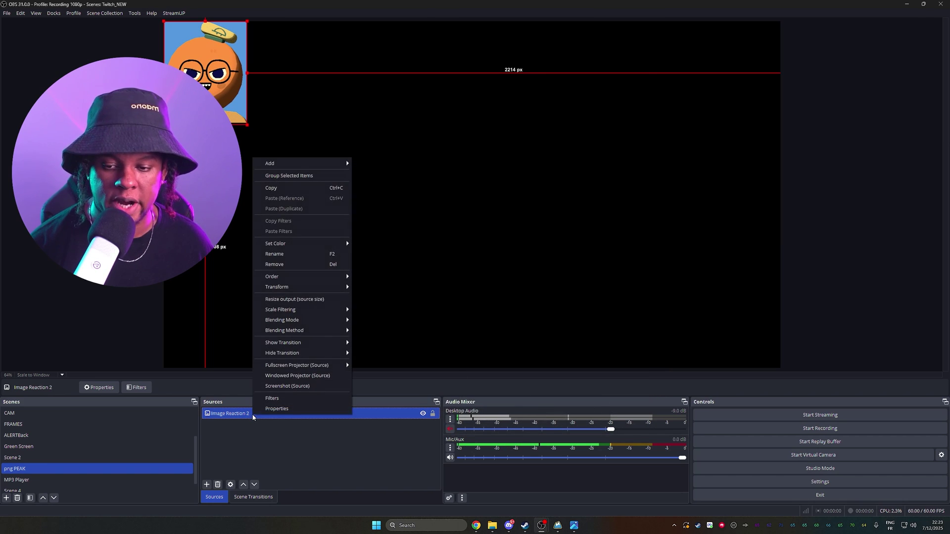
click(284, 399)
click(319, 387)
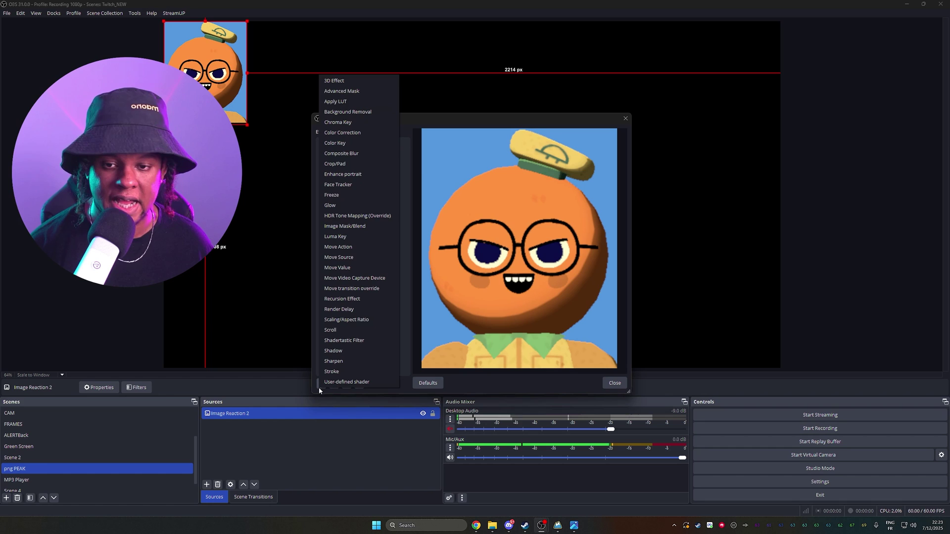
click(337, 143)
click(452, 267)
Key out the avatar's blue background with custom color #5397dd sampled from the screen, and slightly raise the key's smoothness
click(495, 231)
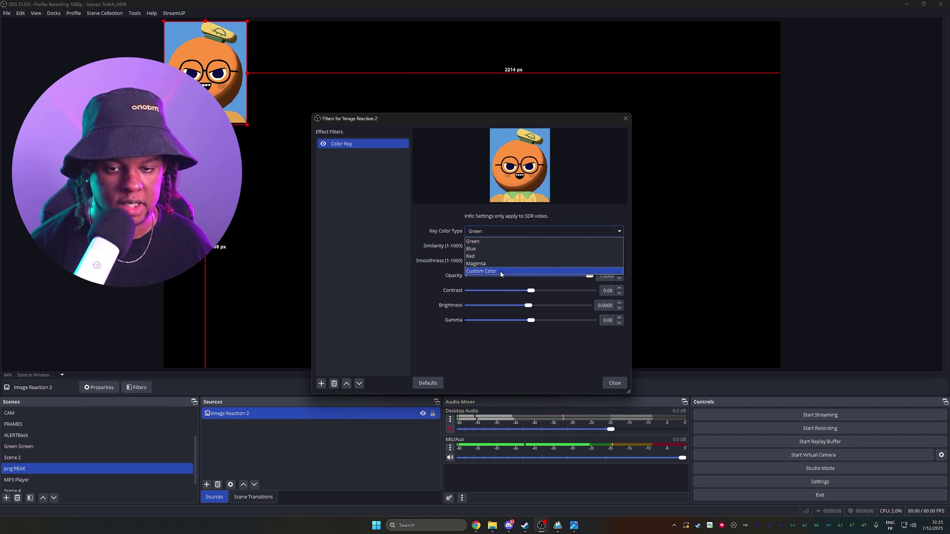
click(501, 271)
click(584, 246)
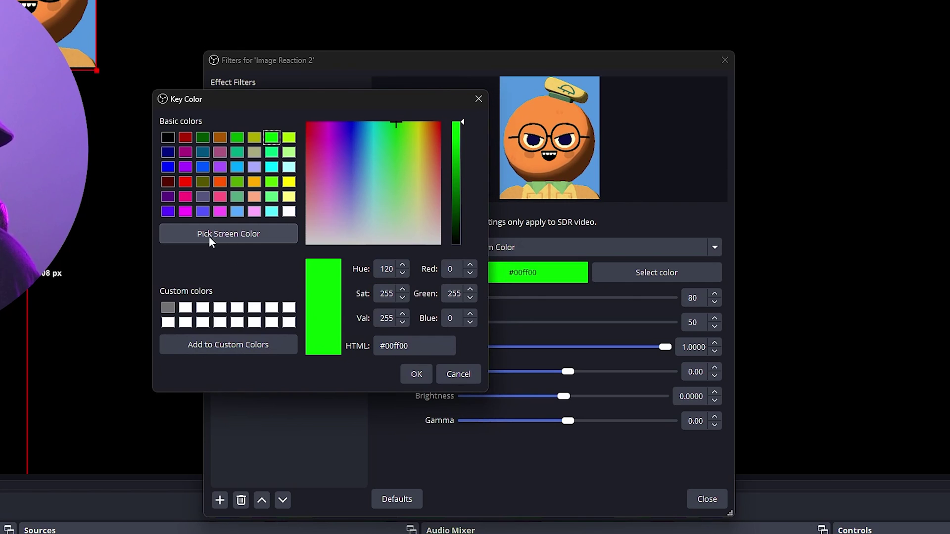
click(232, 236)
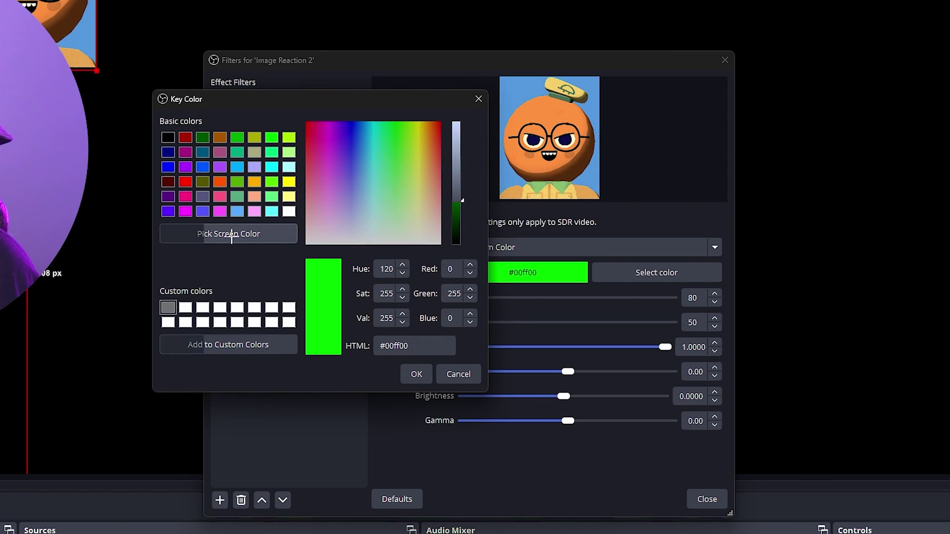
click(516, 91)
click(416, 373)
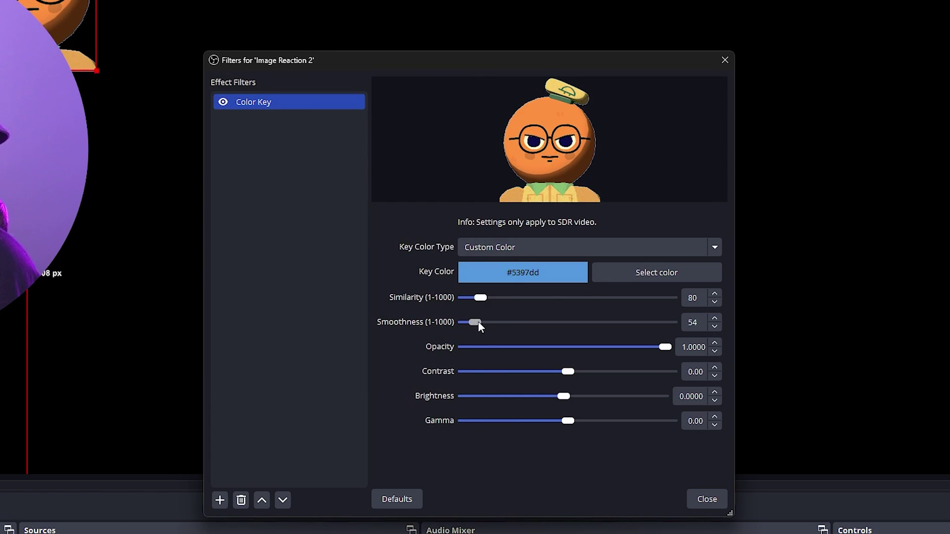
drag(478, 321, 487, 322)
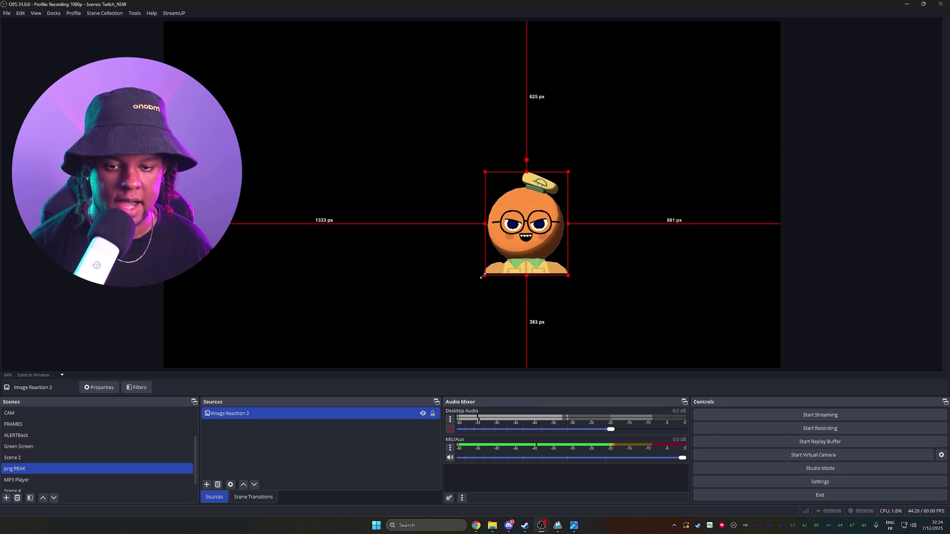
Enlarge the avatar in the png PEAK scene and rest it on the lower edge of the canvas
drag(485, 275, 431, 341)
drag(500, 296, 438, 322)
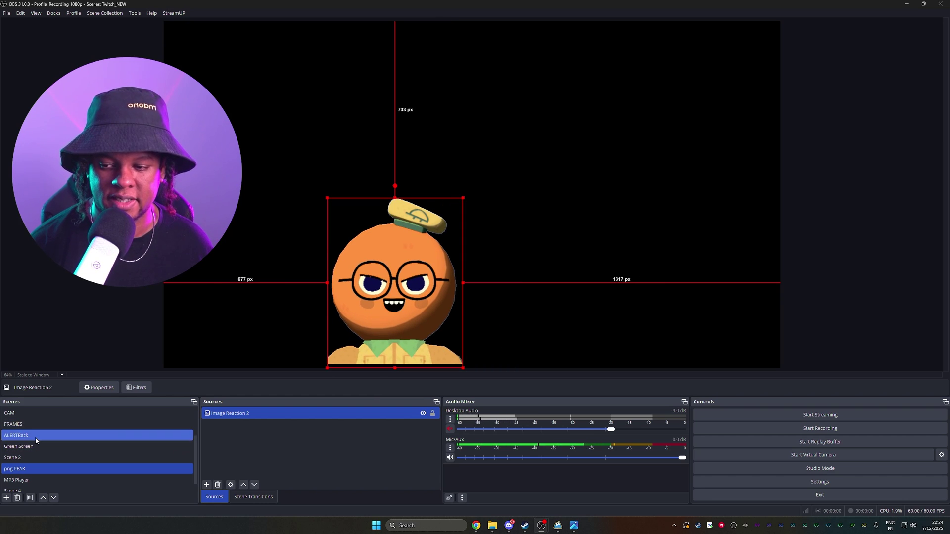
Add the existing png PEAK scene as a source in the GAME scene and shift it toward the gameplay's lower-left corner
scroll(36, 440, up, 2)
click(36, 435)
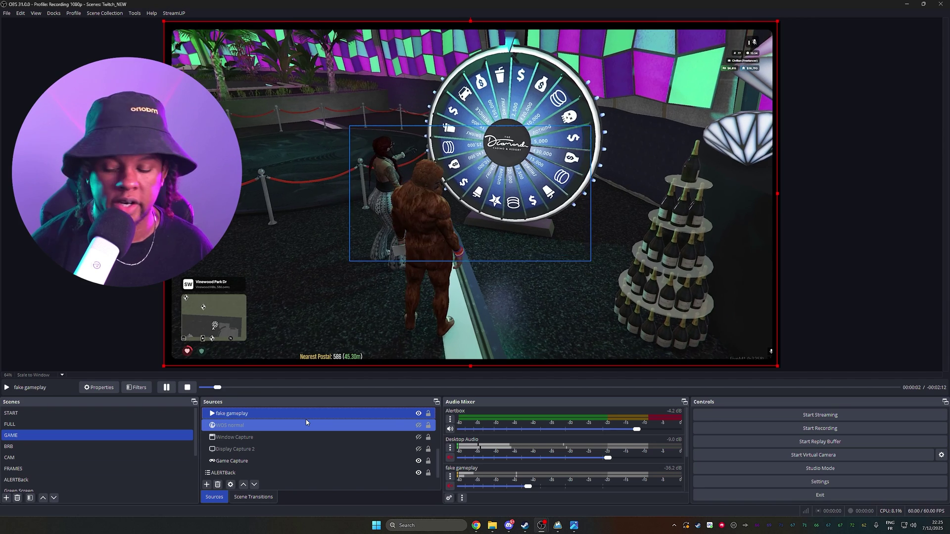
click(206, 485)
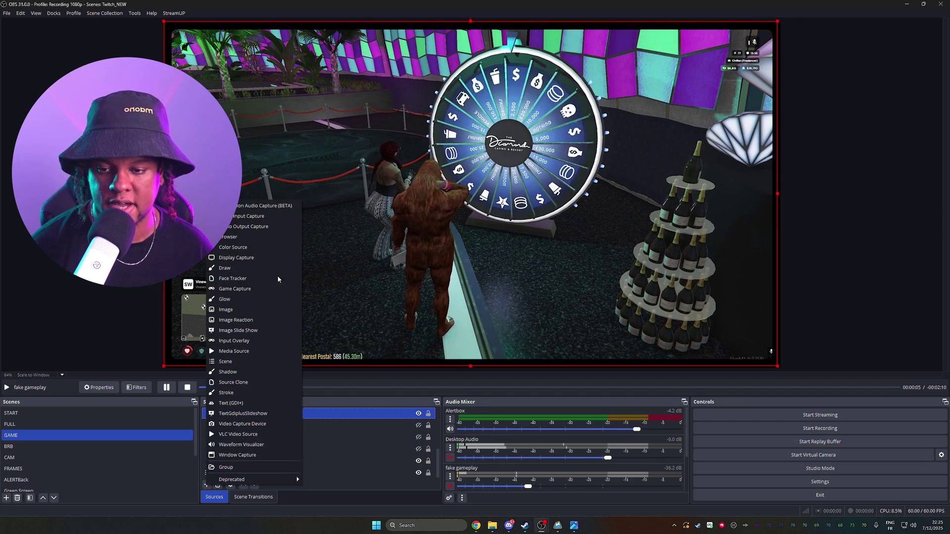
click(246, 365)
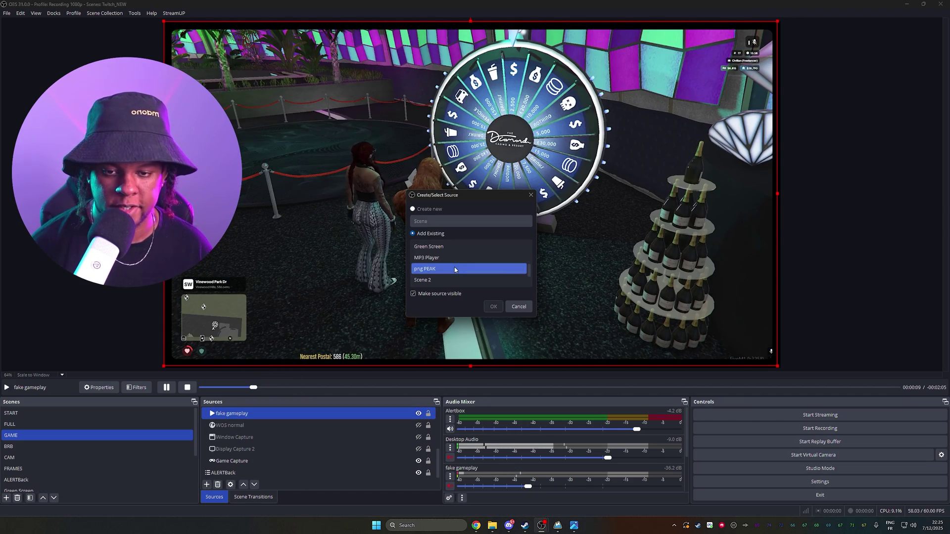
click(454, 269)
click(494, 307)
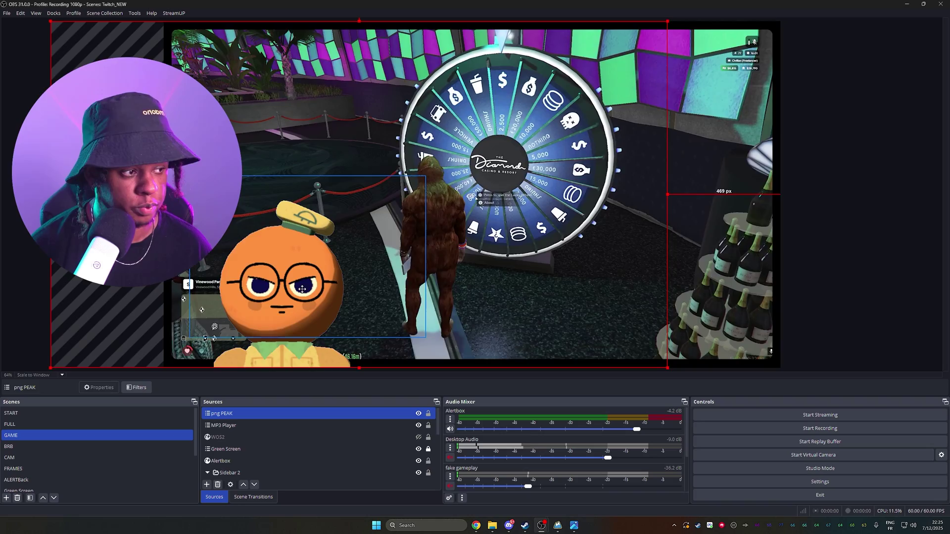
drag(283, 308, 268, 308)
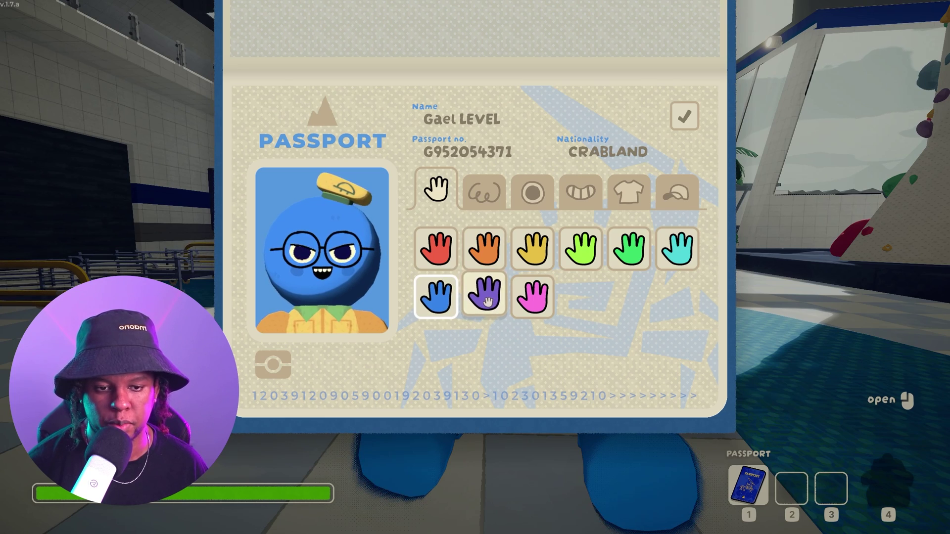
Switch to the game's passport and change the character's skin colour to purple, then lime green
click(488, 300)
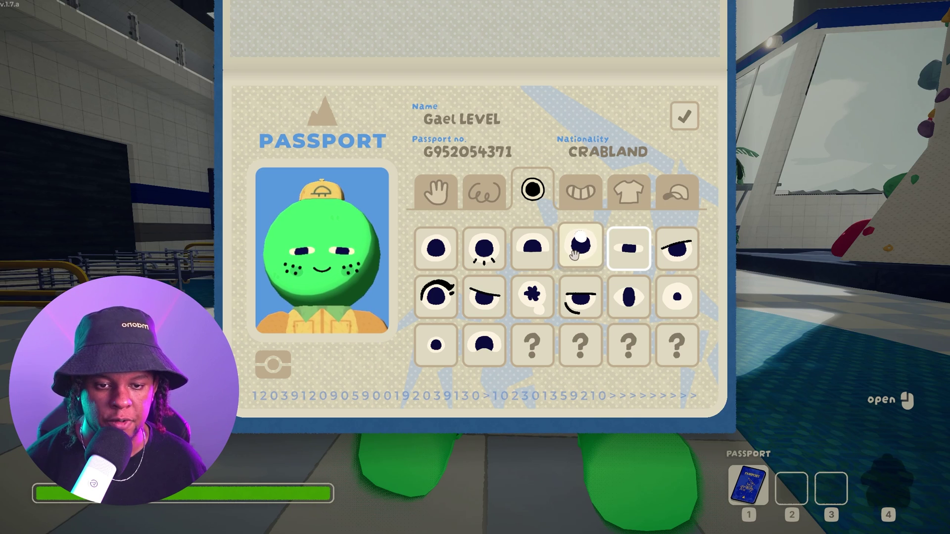
click(574, 251)
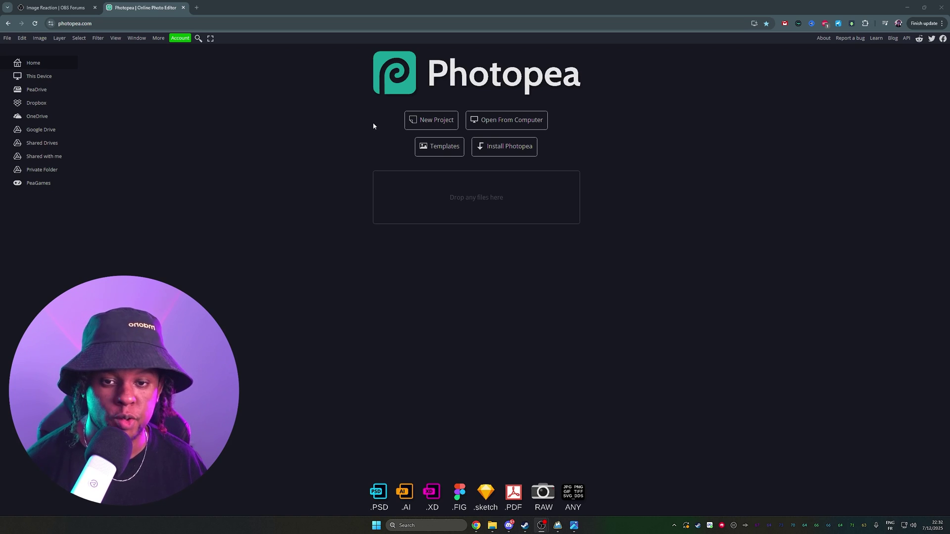
Create a new project 1920 px wide and 1080 px high at 300 DPI
click(423, 124)
click(814, 103)
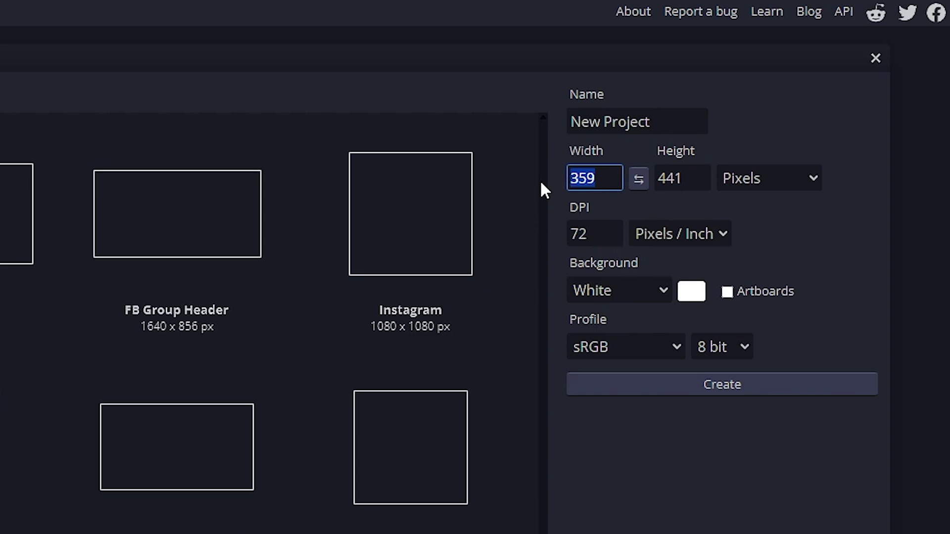
text(1920)
key(Tab)
key(Tab)
text(1080)
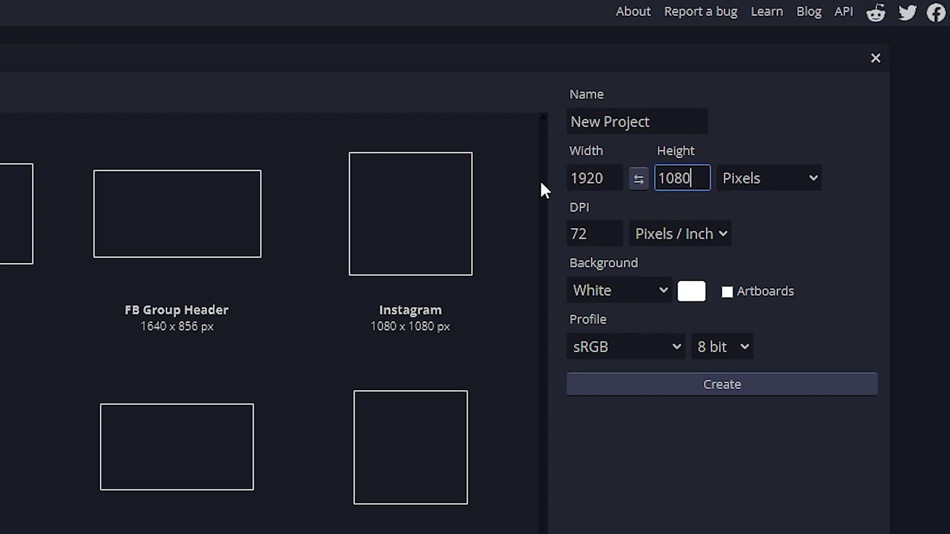
key(Tab)
key(Tab)
text(300)
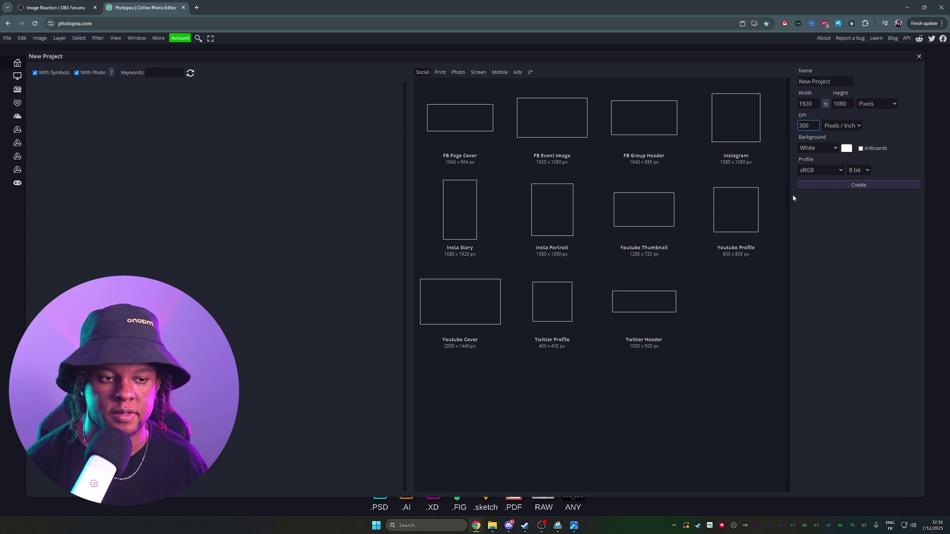
key(Return)
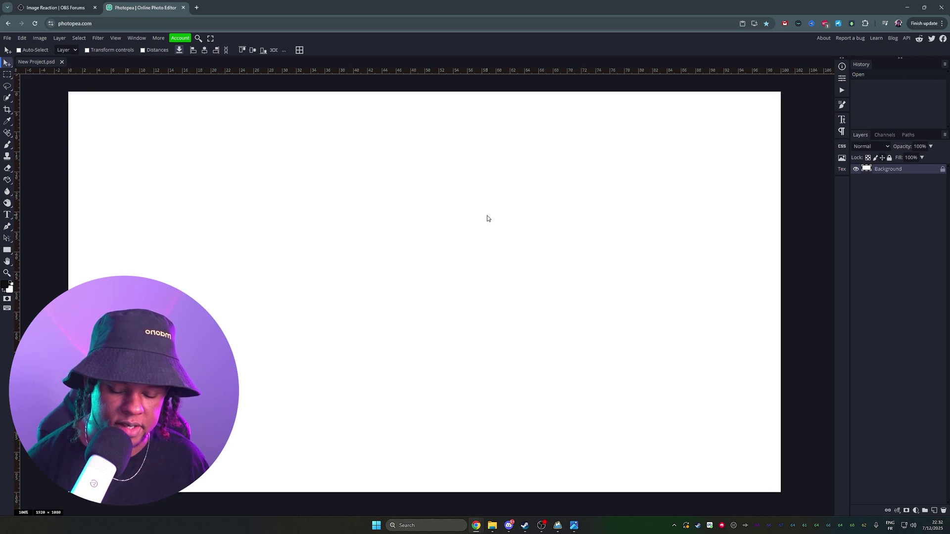
Place the smiling green passport portrait from the Screenshots folder on the canvas and lower its layer opacity to 29%
click(574, 523)
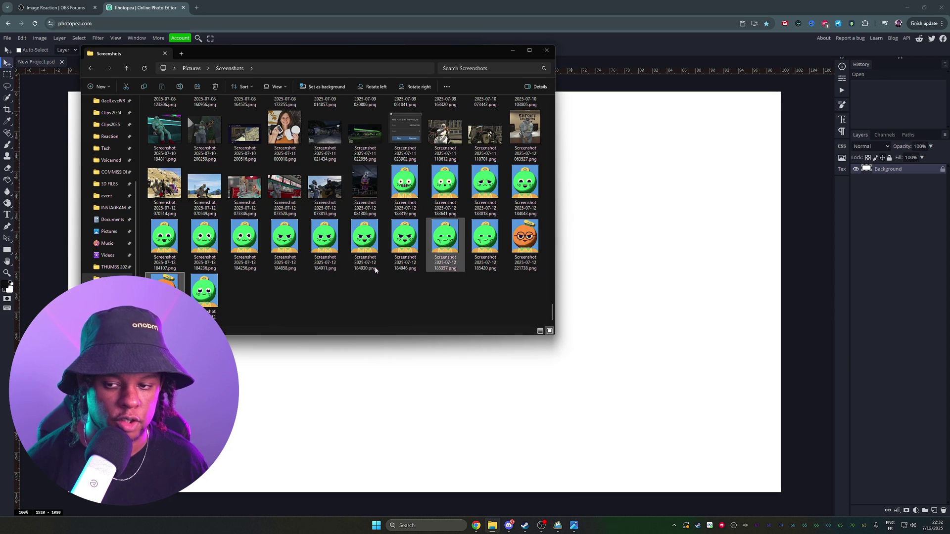
drag(217, 297, 649, 227)
key(Return)
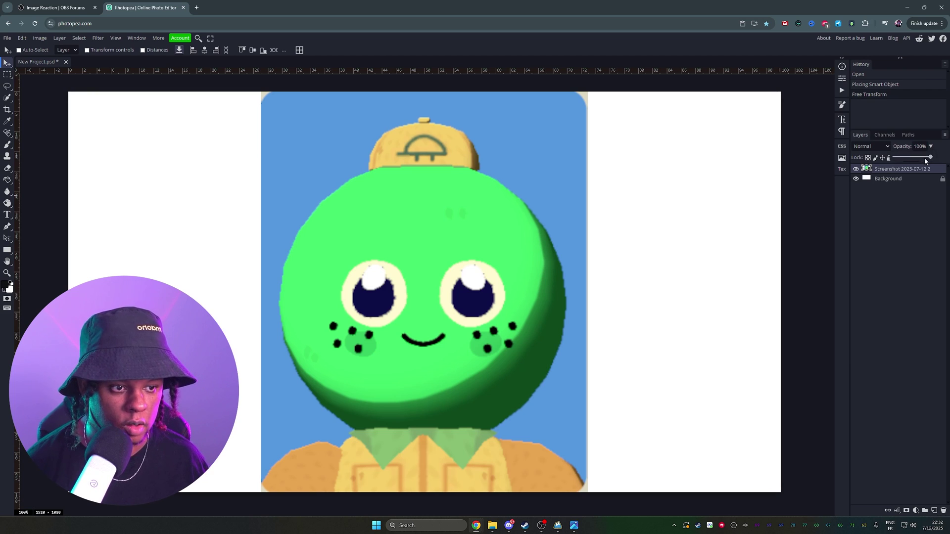
drag(925, 161, 908, 162)
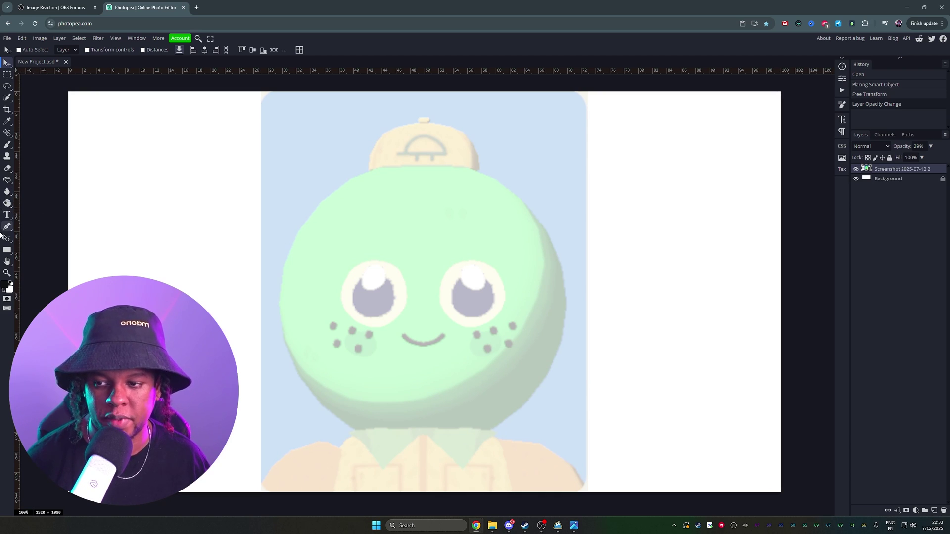
Draw a large ellipse shape over the avatar's round head with the Ellipse tool
right_click(6, 254)
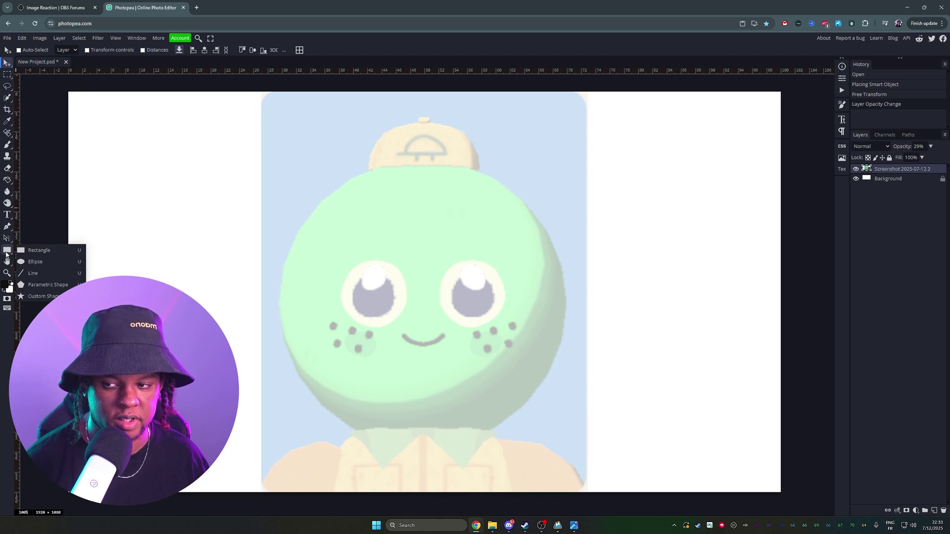
click(36, 261)
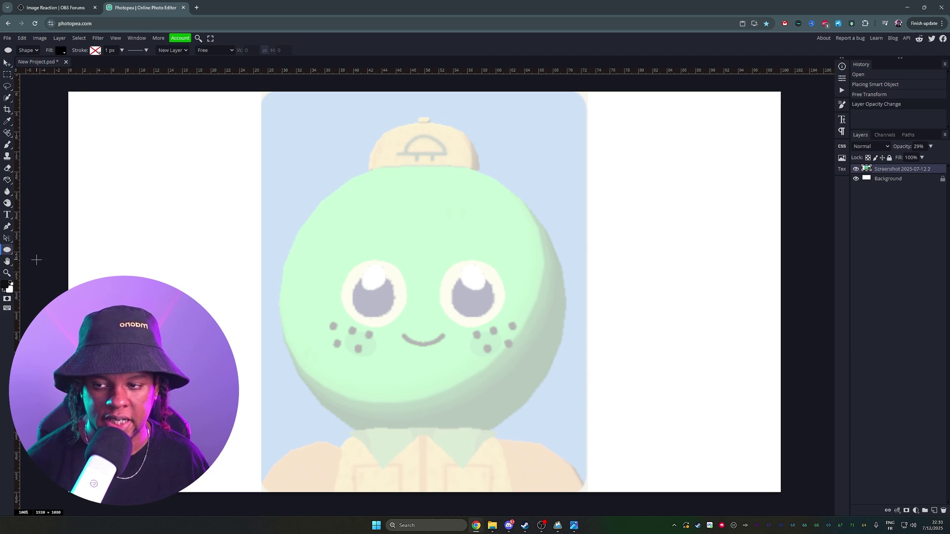
drag(273, 159, 591, 448)
Hide the head ellipse and restore the portrait screenshot layer to 100% opacity
click(857, 169)
click(888, 179)
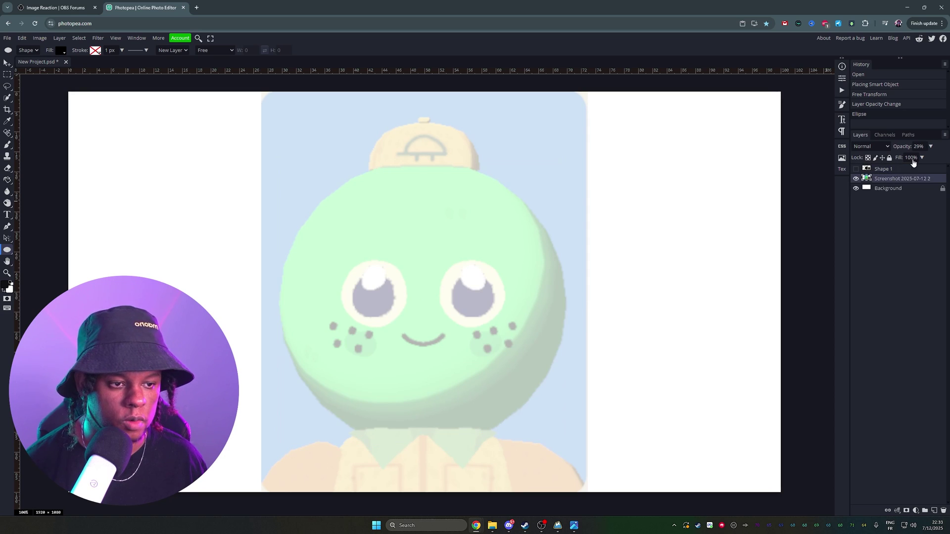
drag(915, 160, 927, 165)
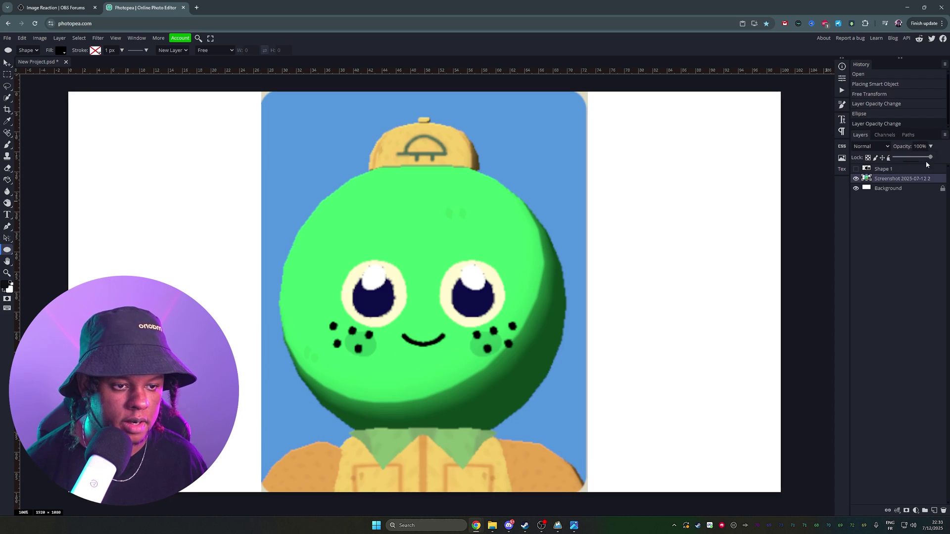
Fill the head ellipse with the bright green sampled from the avatar's face
double_click(866, 169)
click(366, 217)
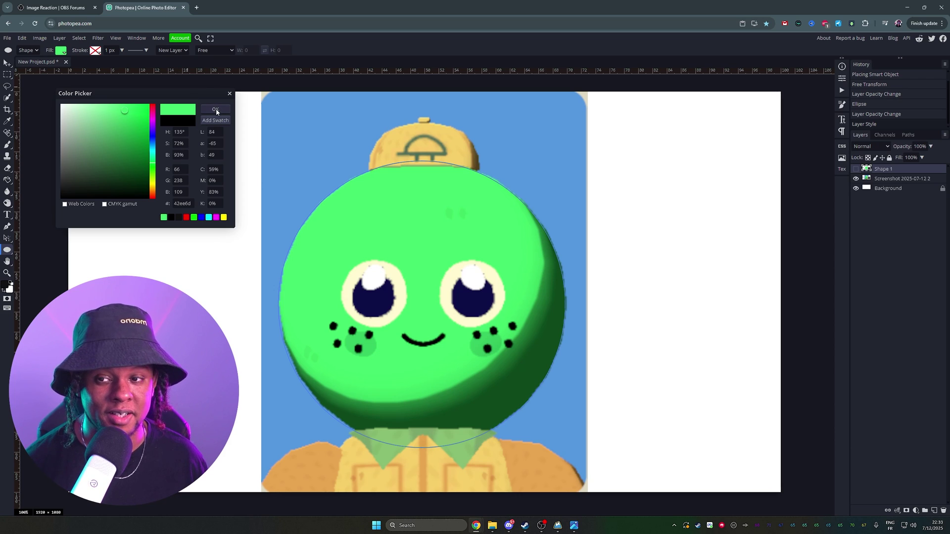
click(215, 110)
Show the green head ellipse and lower the portrait screenshot layer's opacity
click(855, 169)
click(902, 178)
click(931, 146)
drag(931, 157, 912, 162)
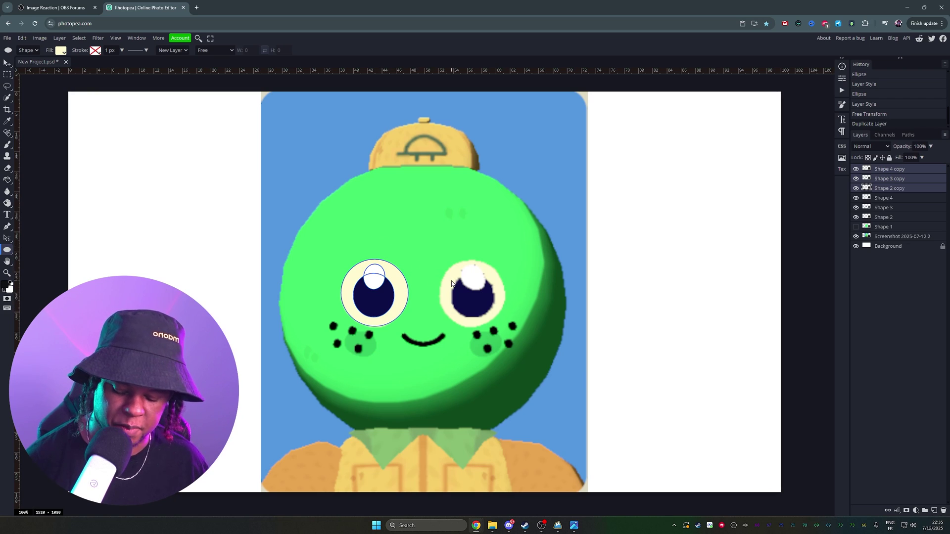
Mirror the copied eye shapes horizontally onto the avatar's other eye, and group all six eye layers as eyes
key(ctrl+t)
right_click(387, 289)
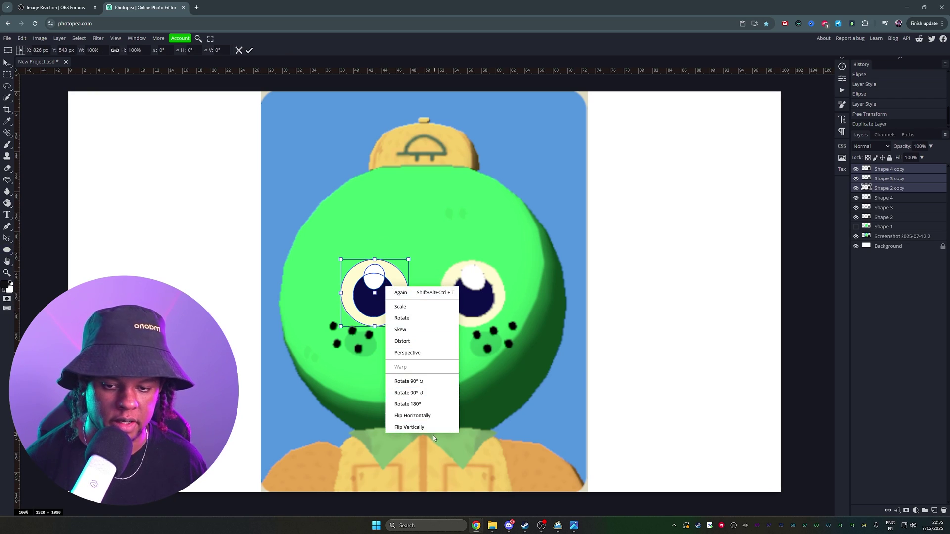
click(420, 416)
drag(393, 284, 488, 285)
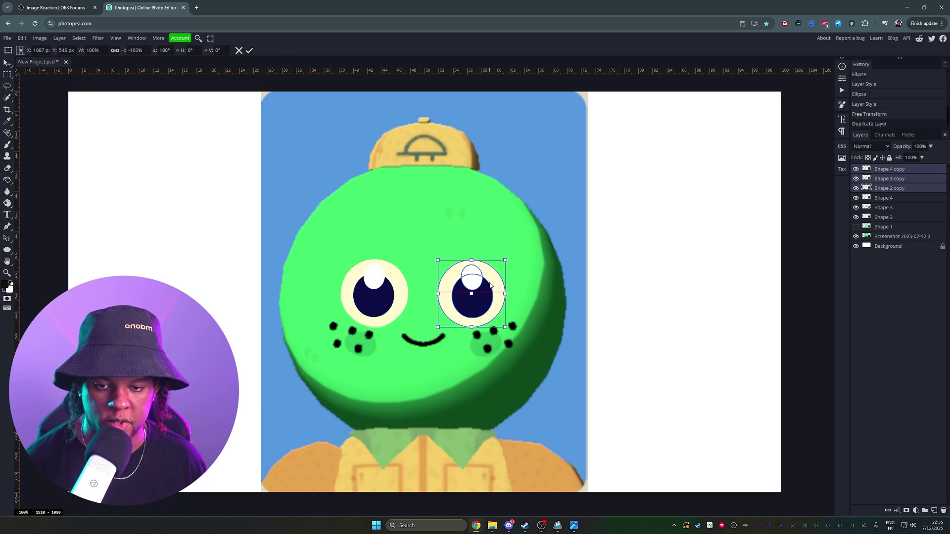
key(Return)
shift+click(889, 218)
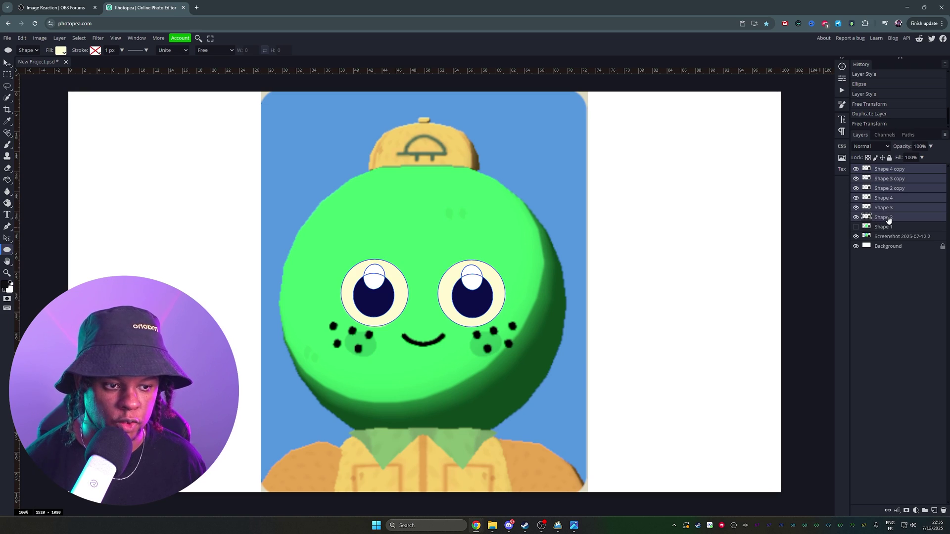
key(ctrl+g)
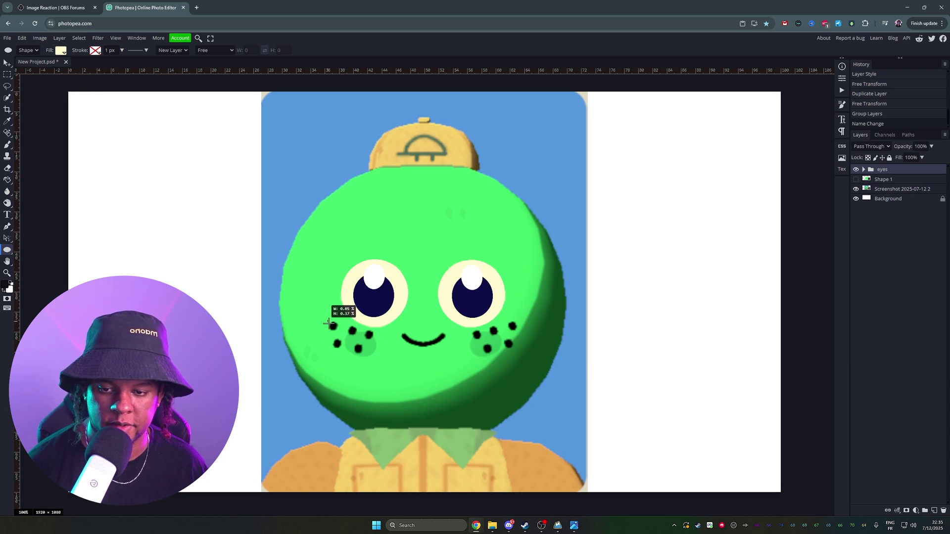
Draw a small black circle over the outermost upper freckle beneath the finished left-hand eye
drag(337, 332, 337, 332)
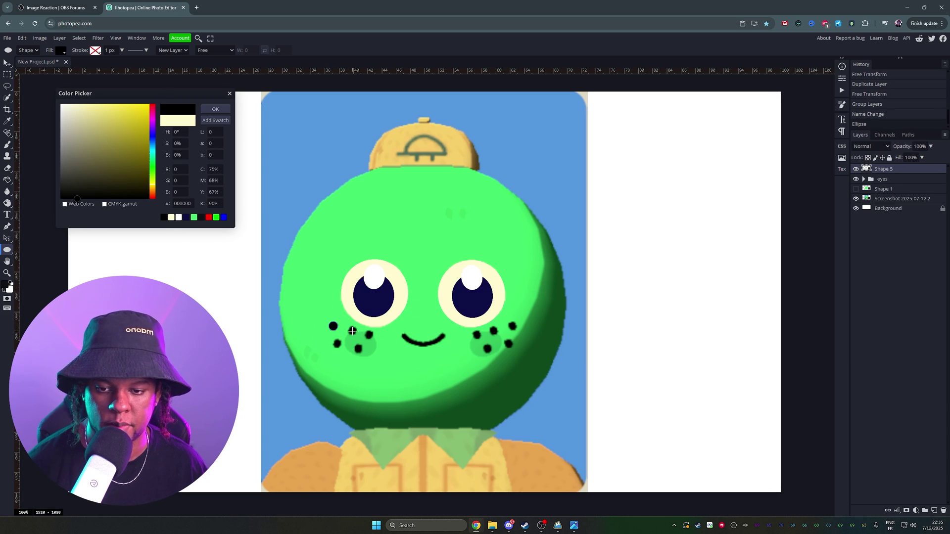
click(211, 109)
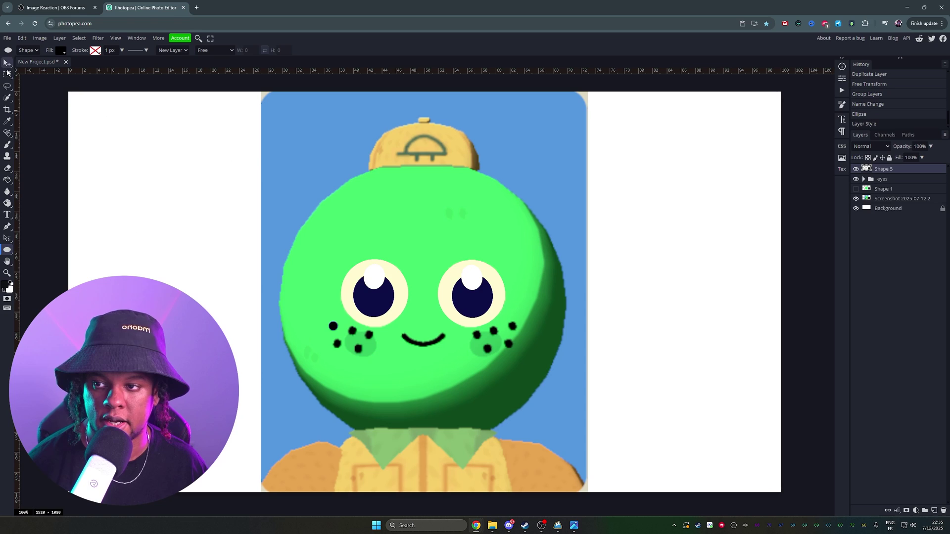
Lower the portrait screenshot layer's opacity to 57% and duplicate the black circle over the other freckles on that cheek
click(7, 64)
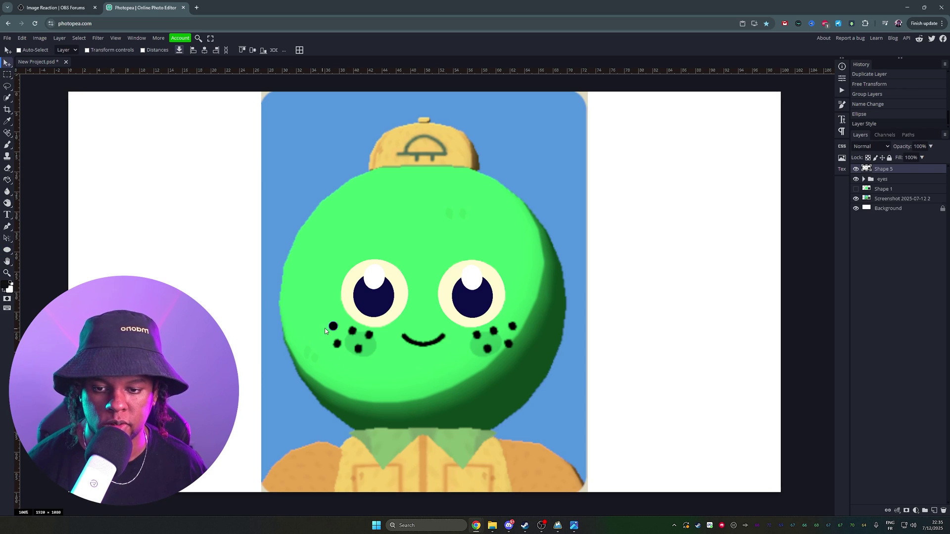
click(900, 199)
click(930, 146)
drag(931, 158, 915, 158)
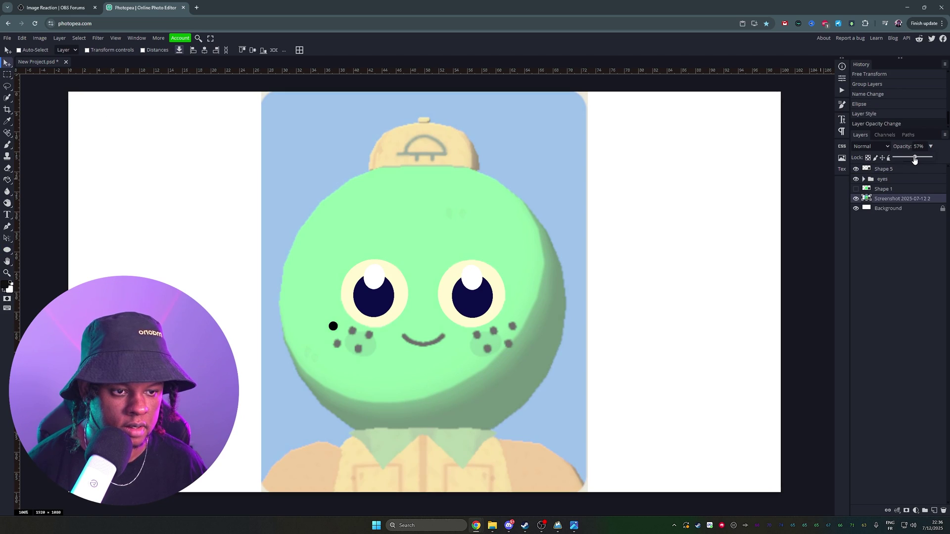
click(886, 169)
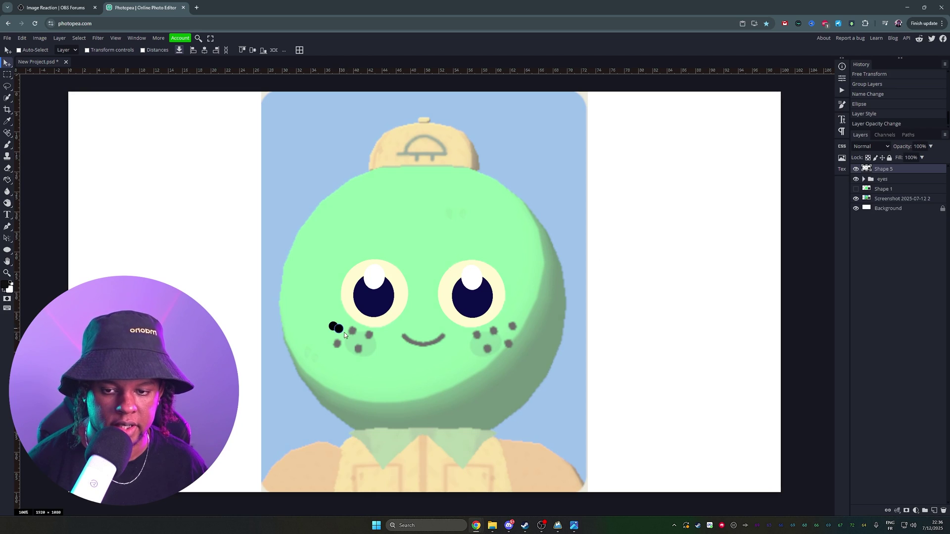
drag(344, 333, 368, 336)
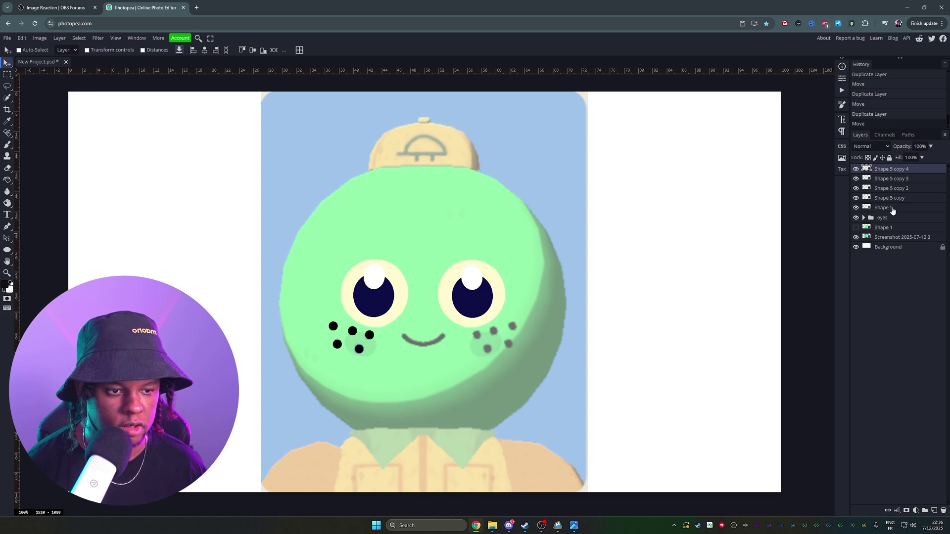
Copy the five freckle circles to the opposite cheek and flip them horizontally to match the portrait's freckles
shift+click(893, 209)
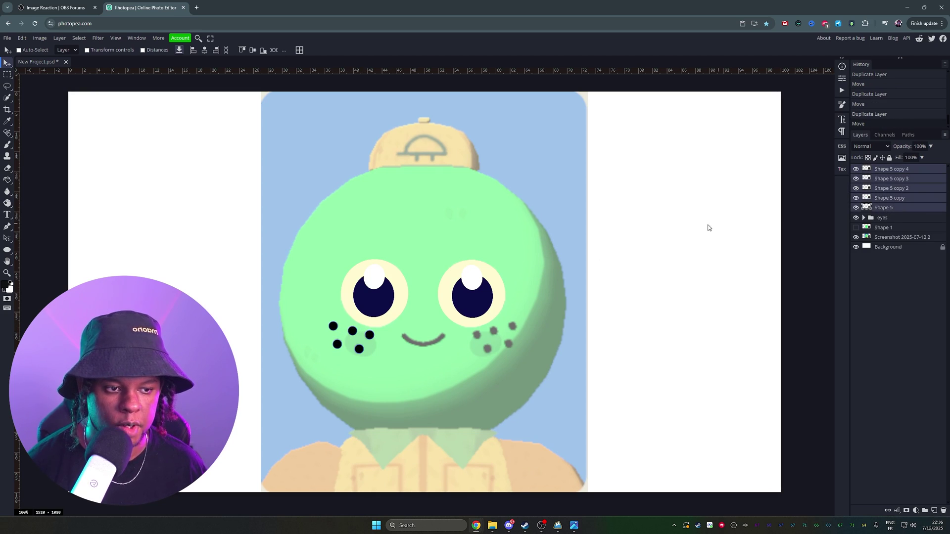
drag(341, 341, 484, 341)
key(ctrl+t)
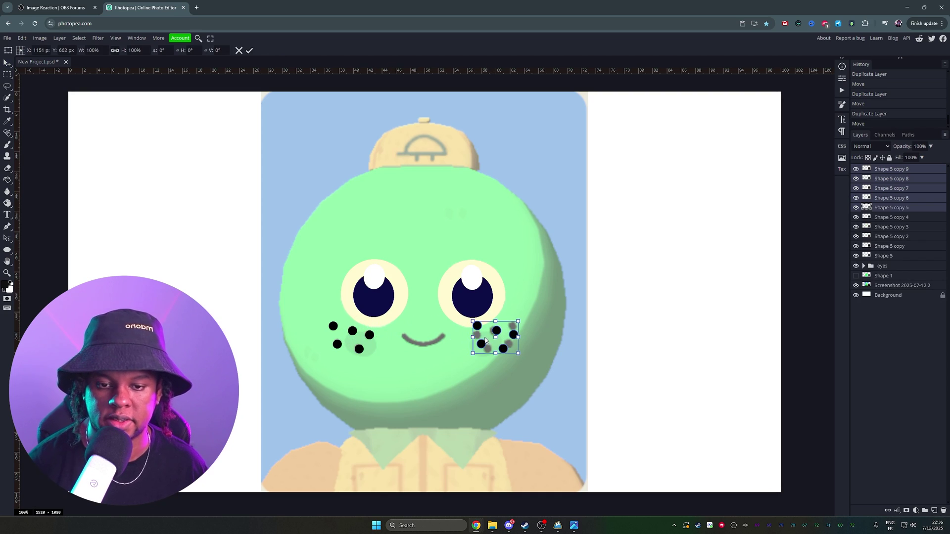
right_click(487, 330)
click(503, 467)
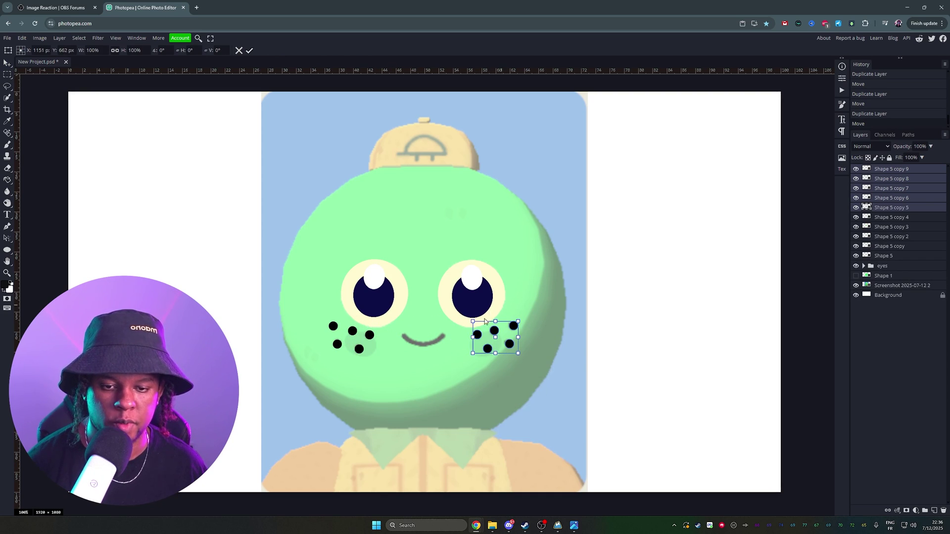
key(Return)
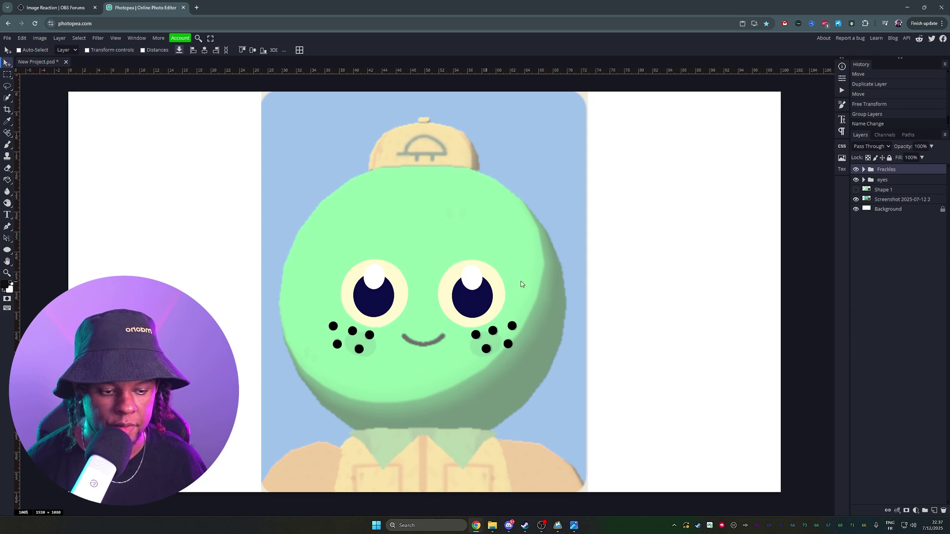
Add a new layer and trace the avatar's smile as a curved path with the Pen tool
click(934, 511)
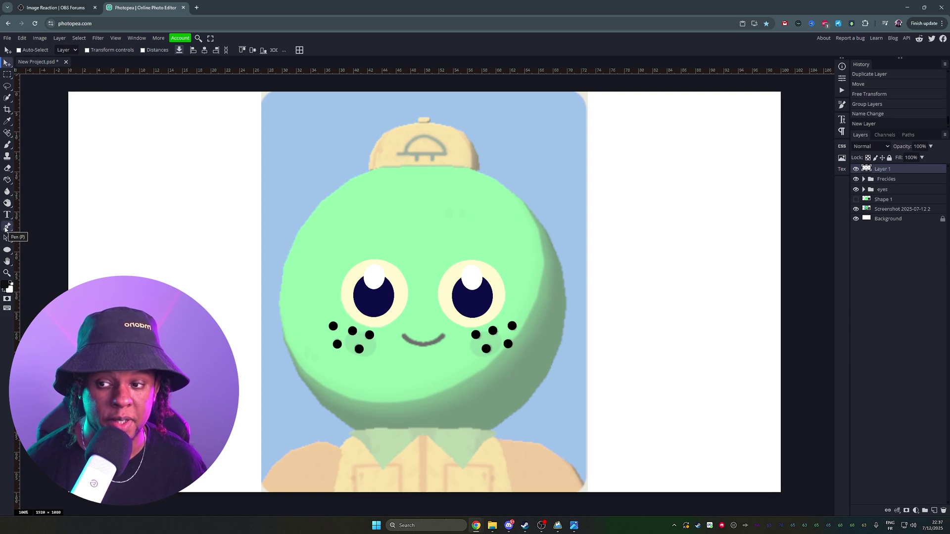
click(6, 227)
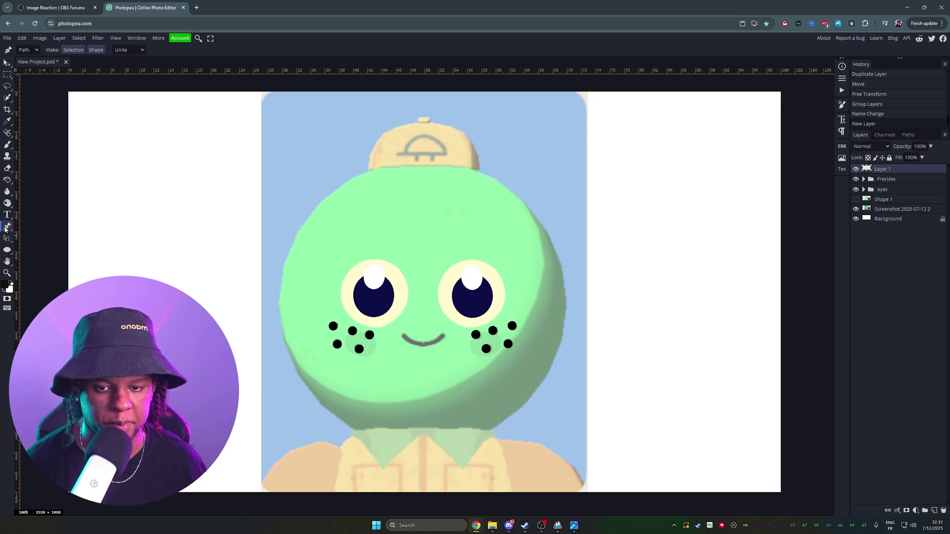
click(404, 337)
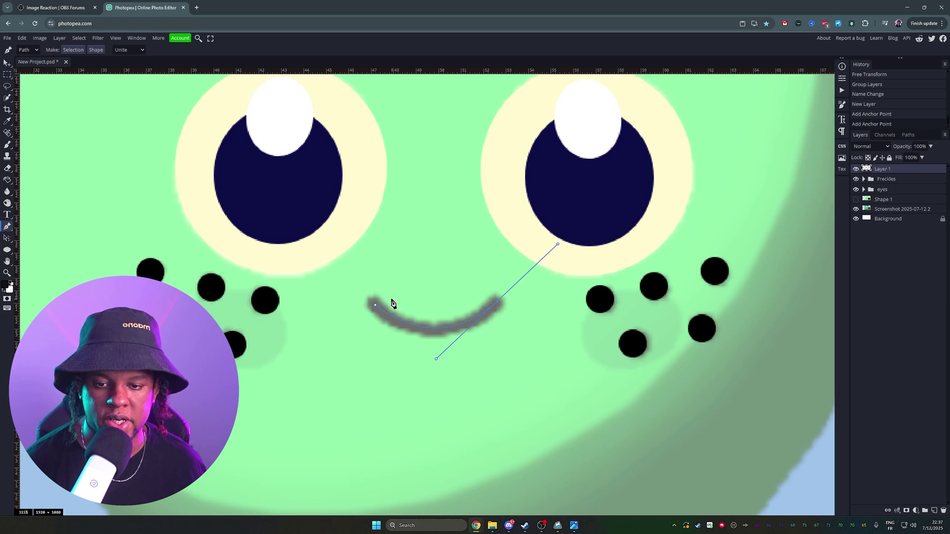
Set the brush to 10 px with 100% hardness for the smile line
key(b)
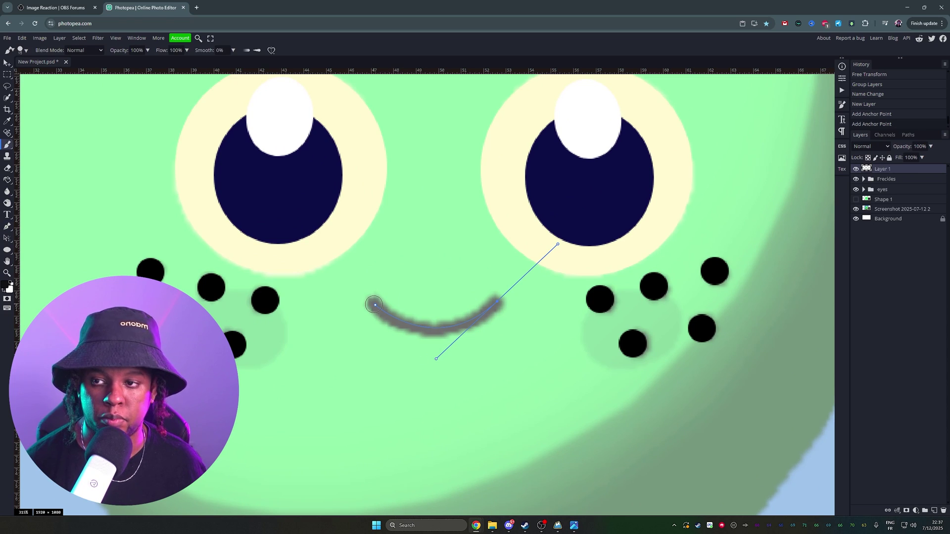
right_click(374, 305)
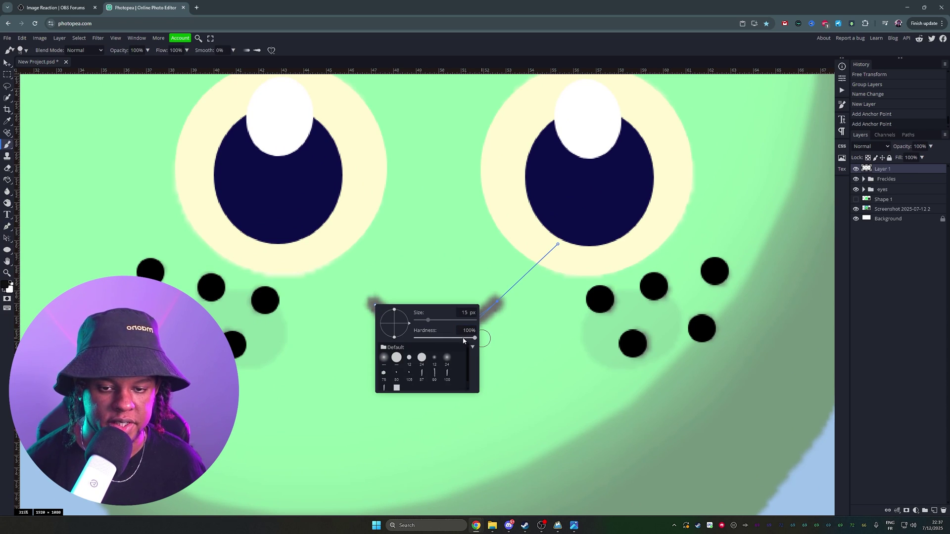
drag(428, 321, 427, 323)
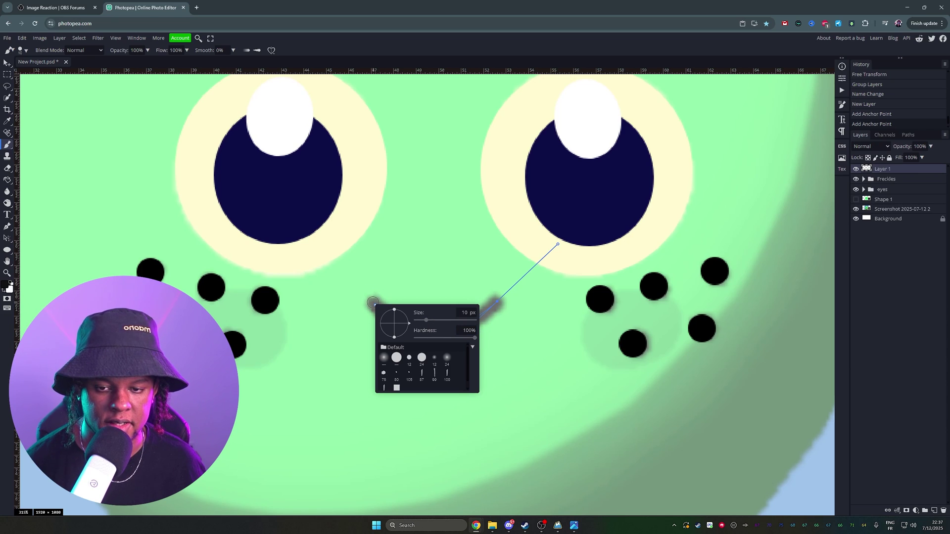
click(414, 46)
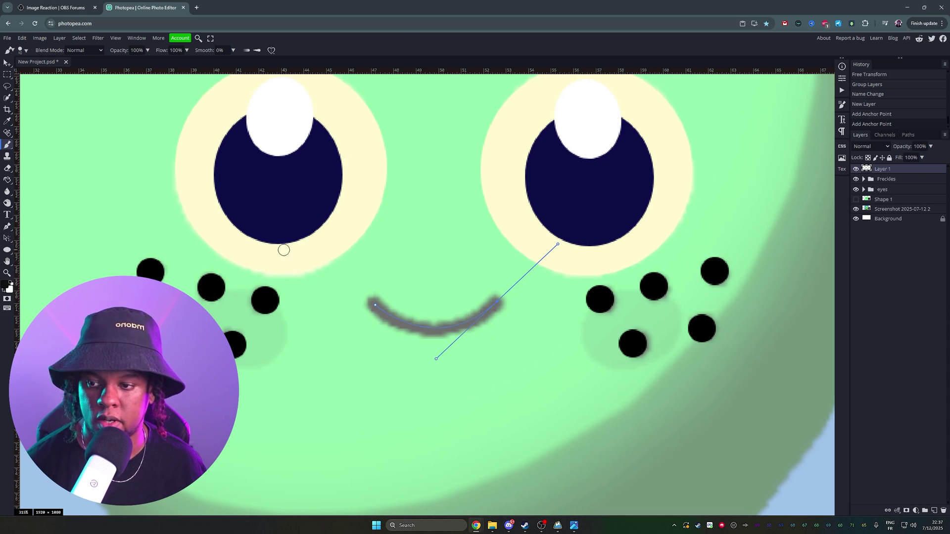
Stroke the smile path with the Brush Tool, leaving pressure simulation off, and delete the path
key(p)
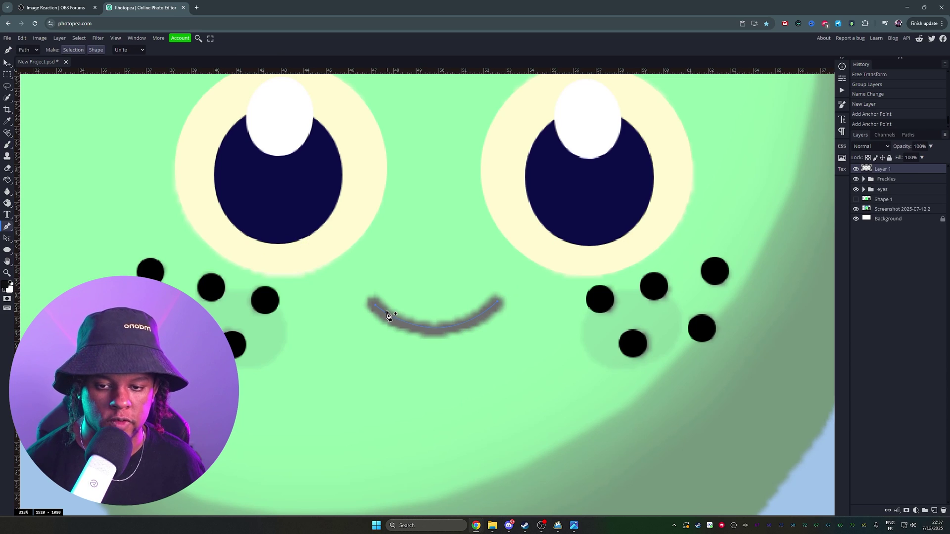
right_click(386, 313)
click(404, 366)
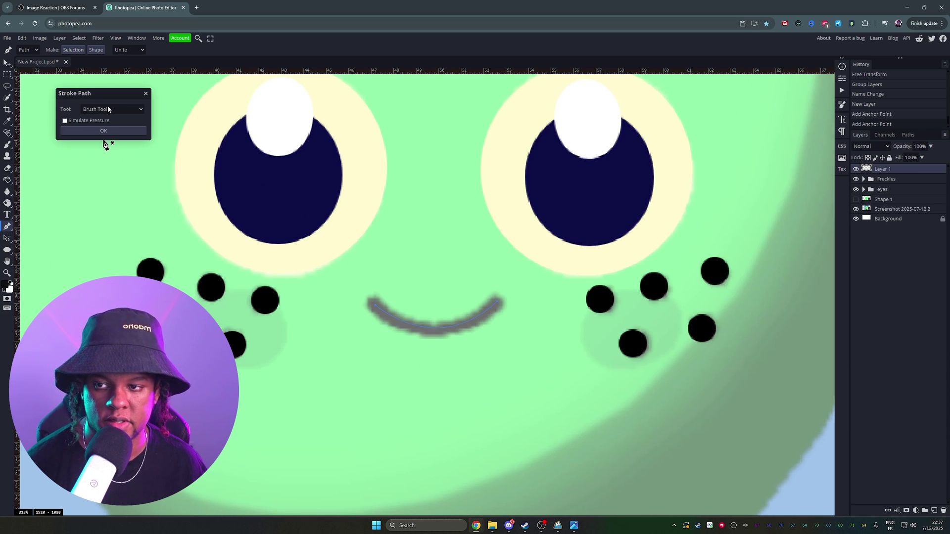
click(99, 131)
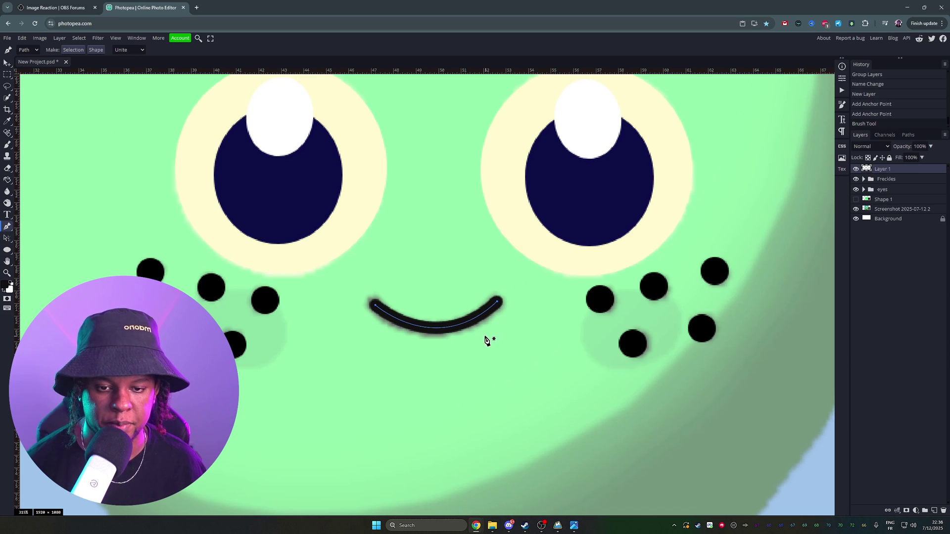
right_click(453, 322)
click(460, 330)
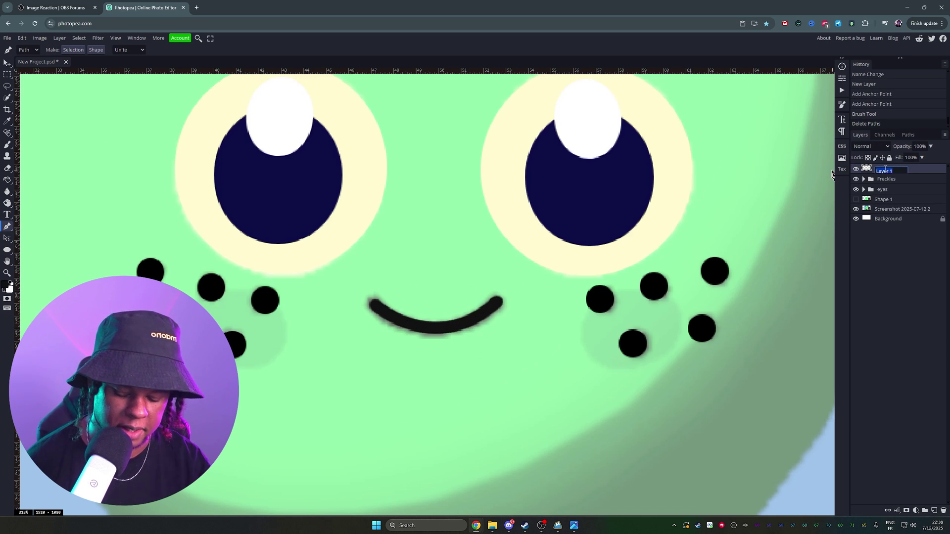
Rename the smile line's layer to "smile" and fit the whole artwork in view
text(smile)
key(Return)
key(ctrl+0)
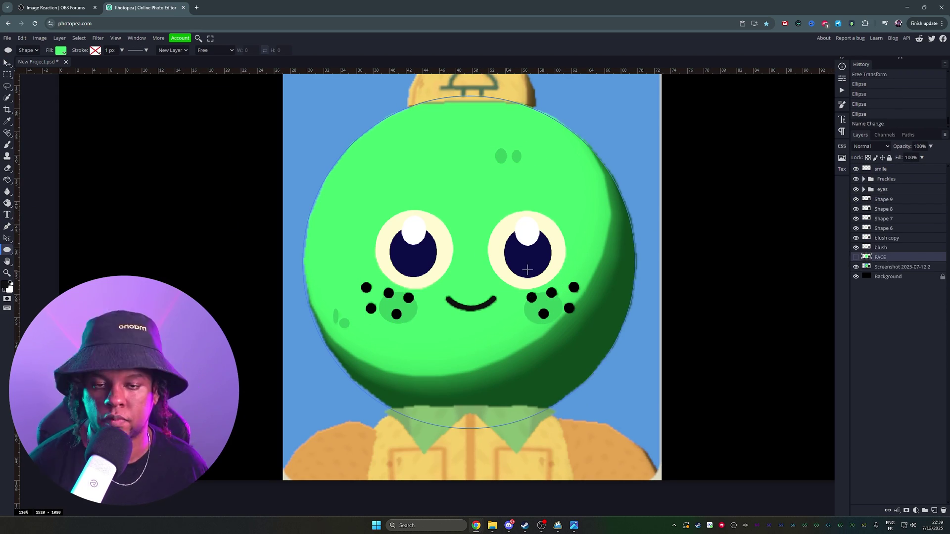
Compare the FACE layer with the portrait and give it a Gradient Overlay with the Radial style
click(856, 210)
click(856, 209)
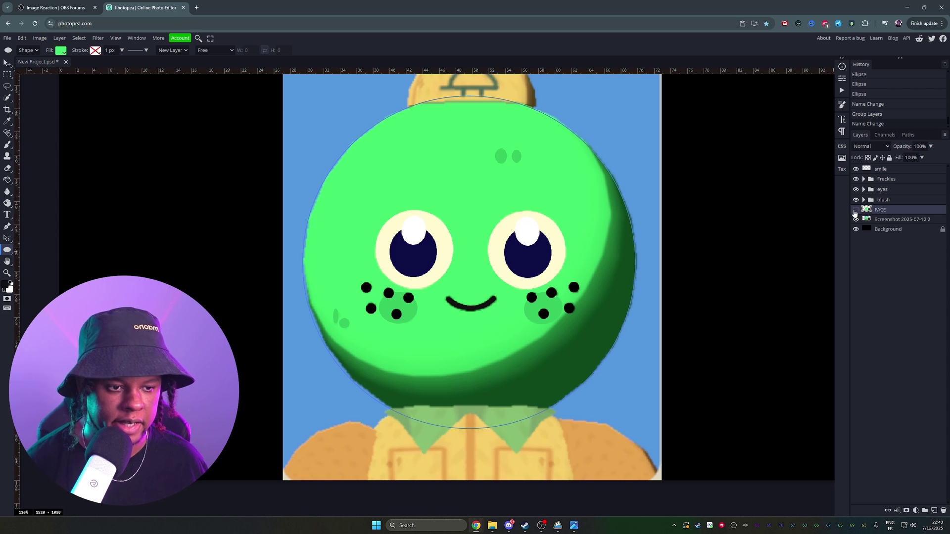
click(856, 211)
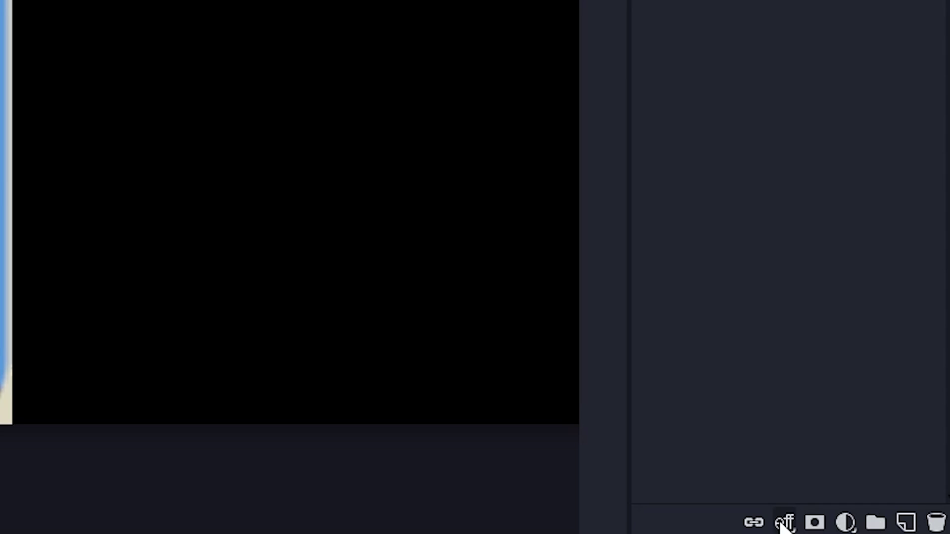
click(783, 524)
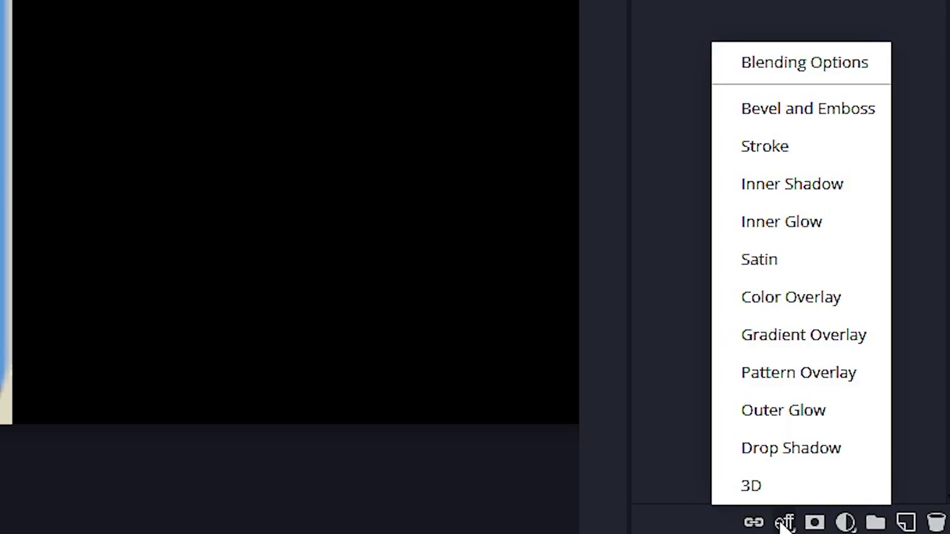
click(754, 341)
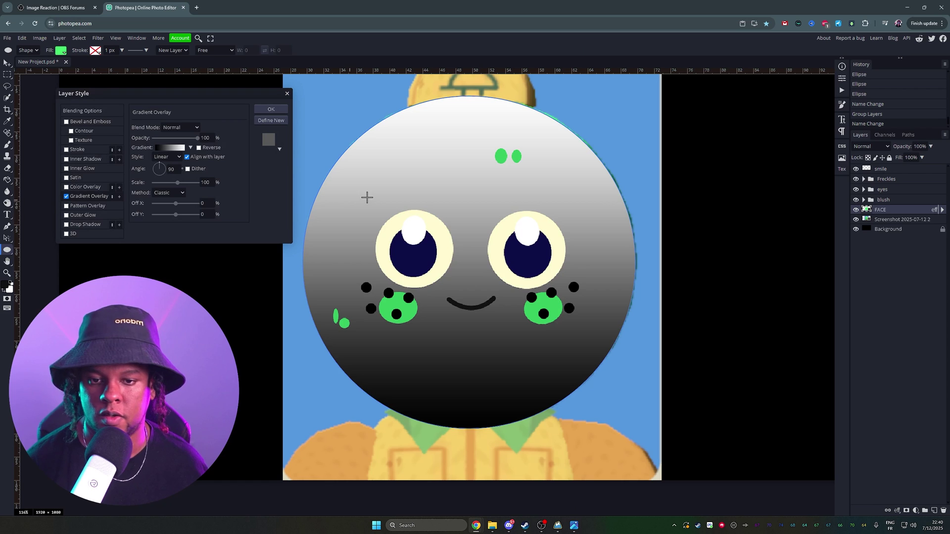
click(179, 158)
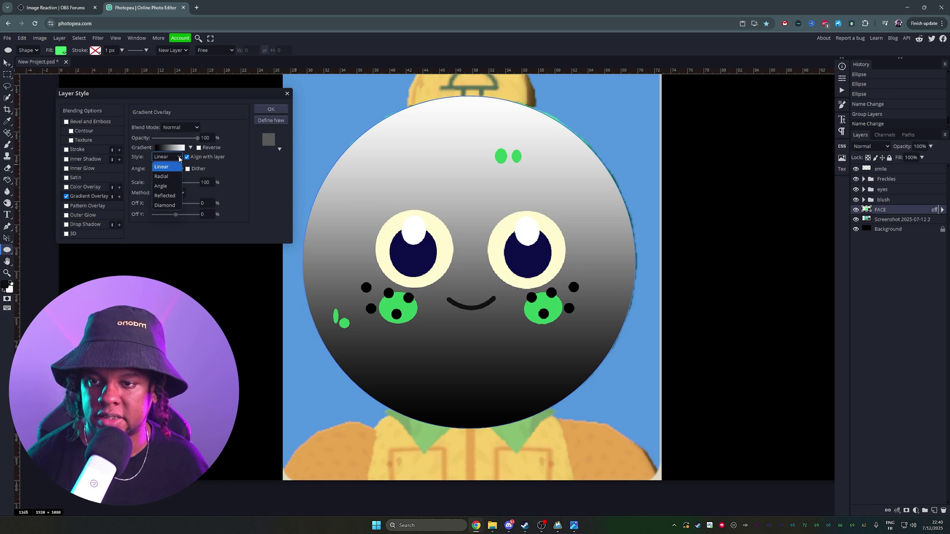
click(162, 176)
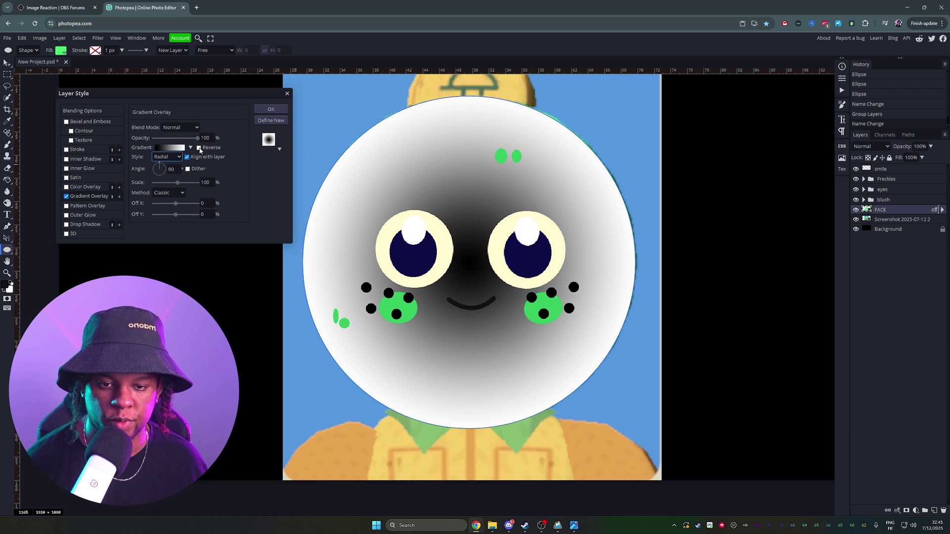
Reverse the face's gradient, scale it to 185%, and shift its centre to offsets X -30% and Y -31%
click(200, 148)
drag(177, 182, 184, 187)
drag(468, 261, 436, 230)
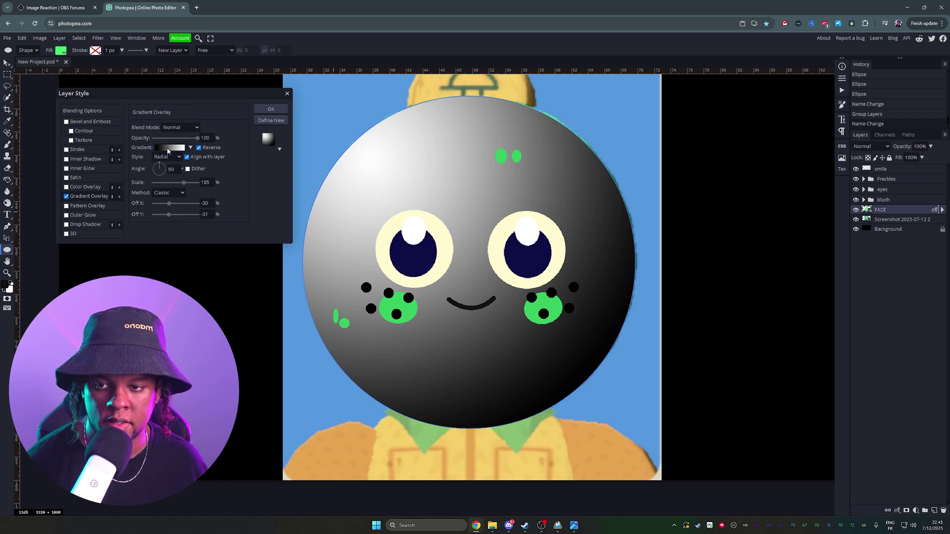
Edit the face gradient with the white stop at 41% and an added dark grey #242524 stop shifted to 29%
click(173, 148)
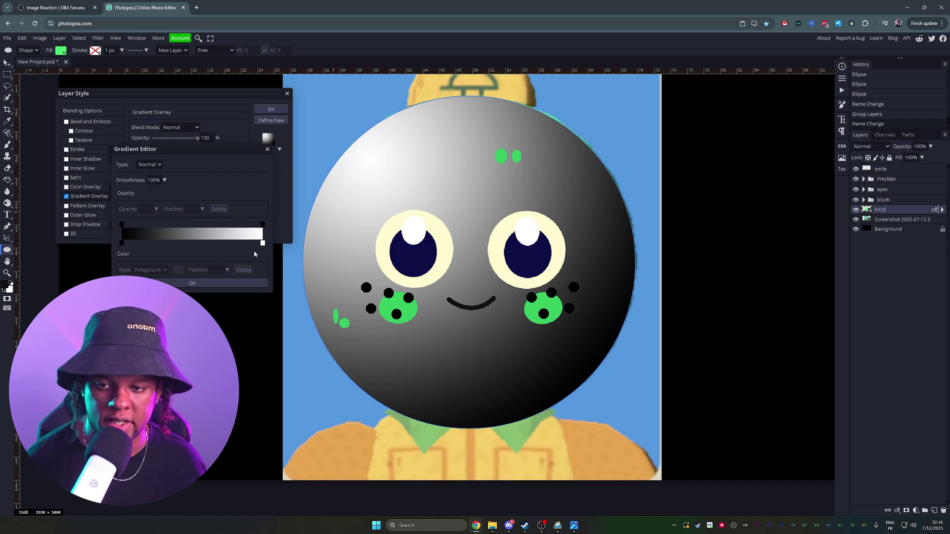
drag(262, 243, 178, 247)
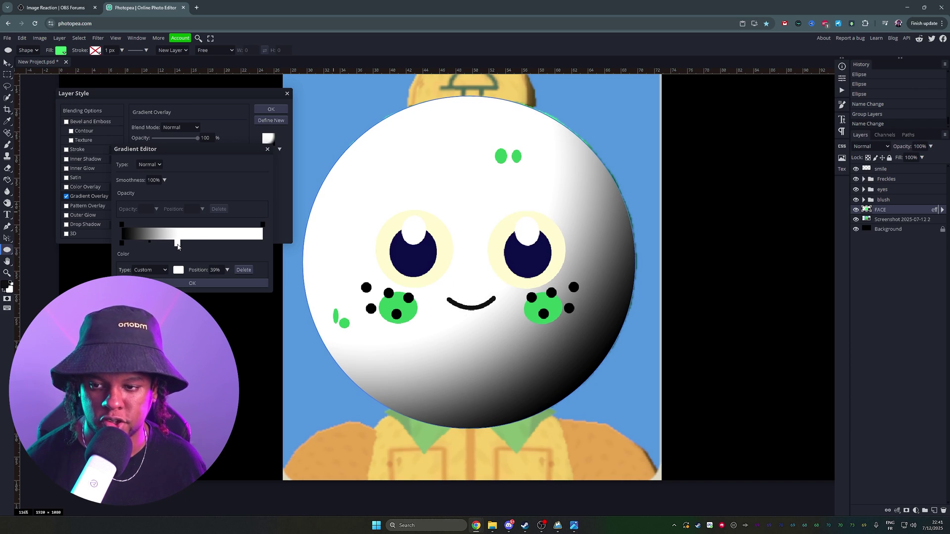
click(147, 243)
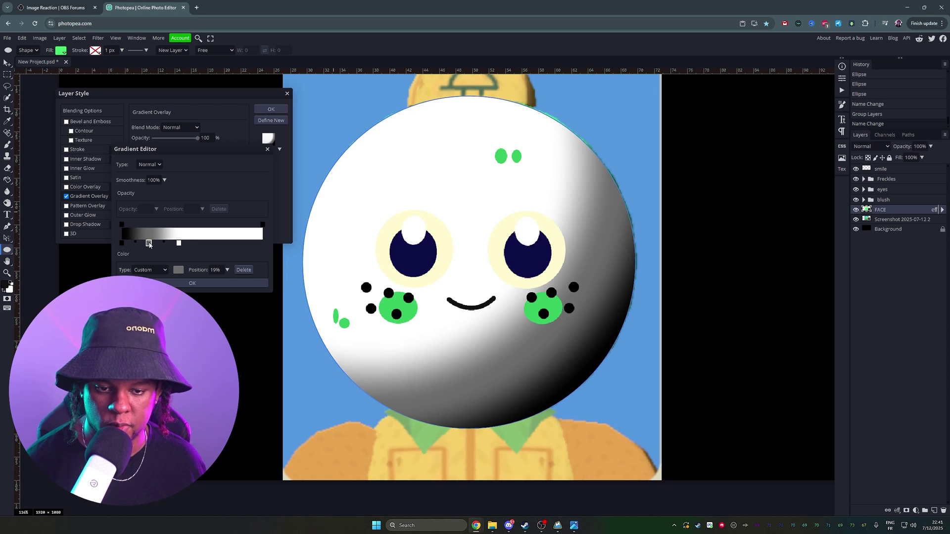
double_click(149, 243)
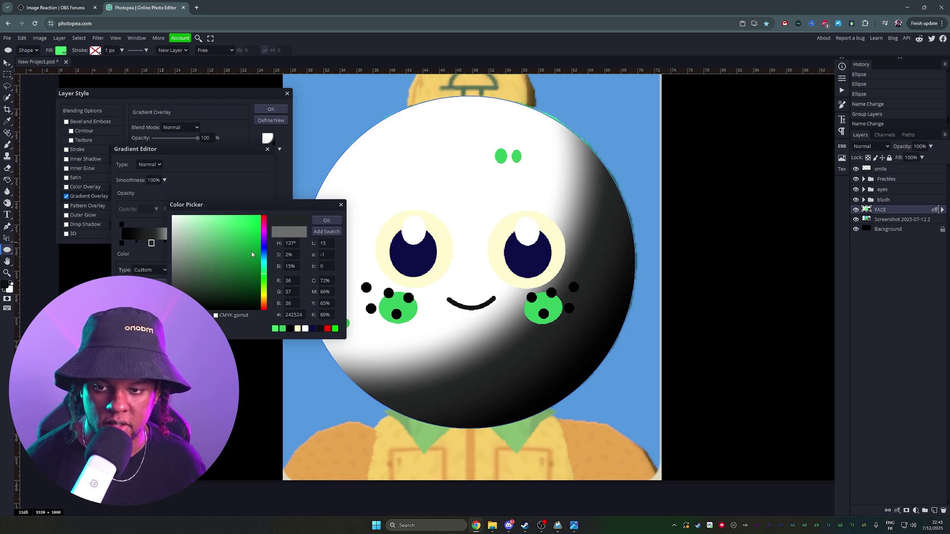
click(327, 220)
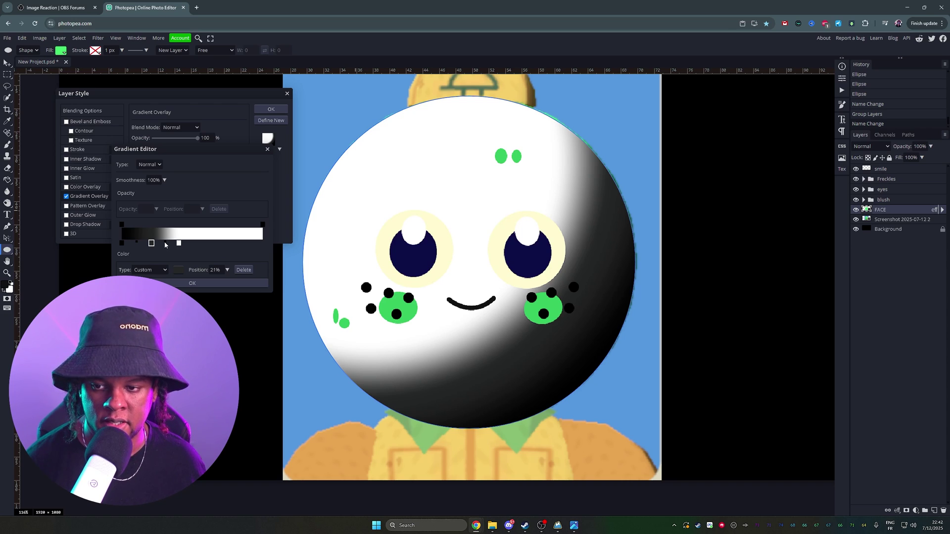
drag(151, 244, 159, 243)
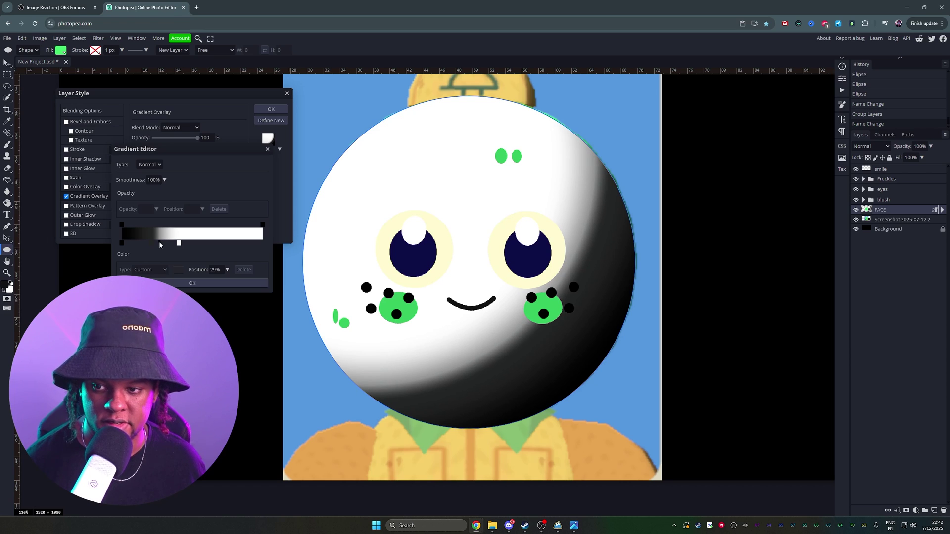
click(122, 243)
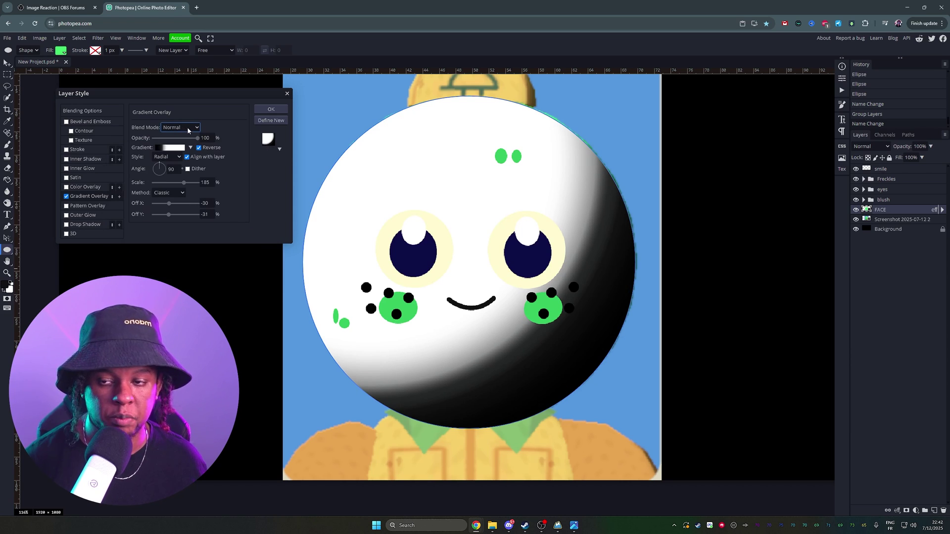
Set the face's Gradient Overlay to Darken blend mode with 74% opacity
click(187, 128)
click(187, 127)
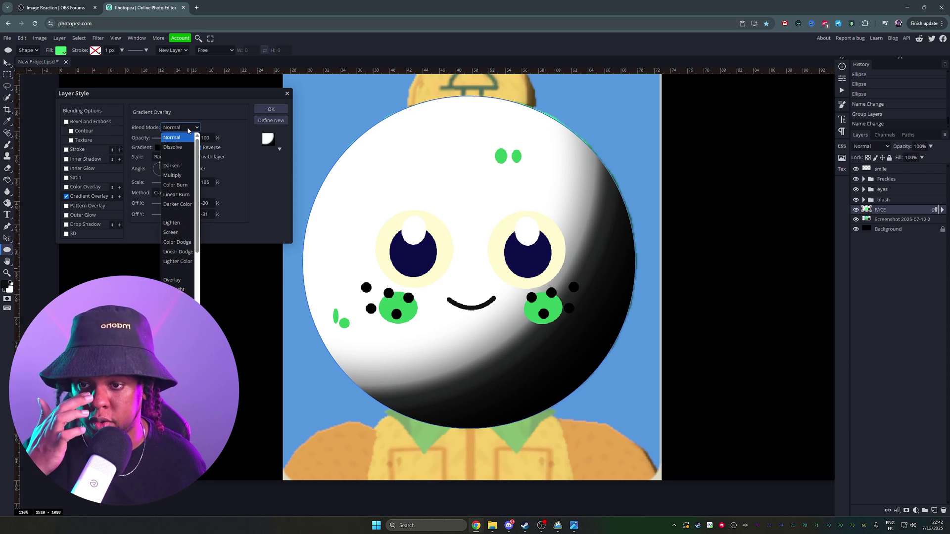
click(179, 166)
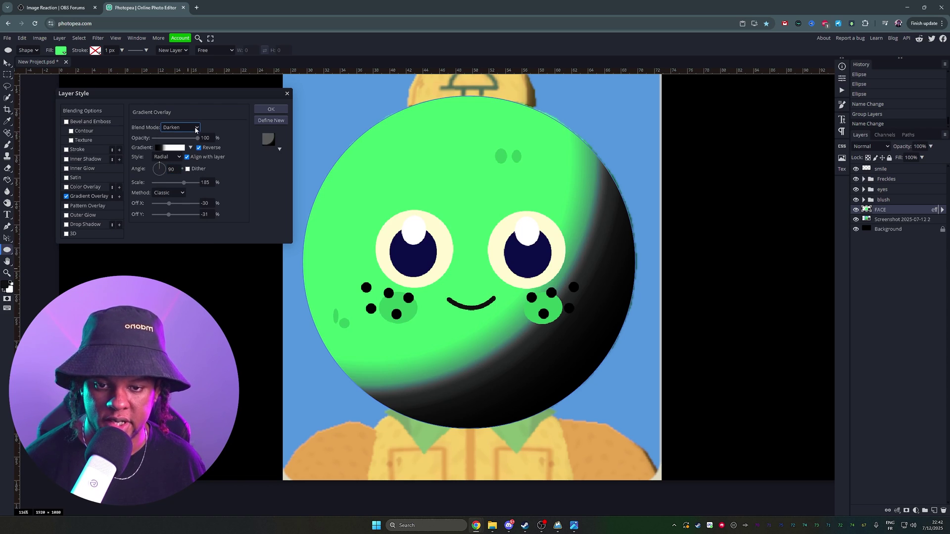
drag(197, 139, 186, 138)
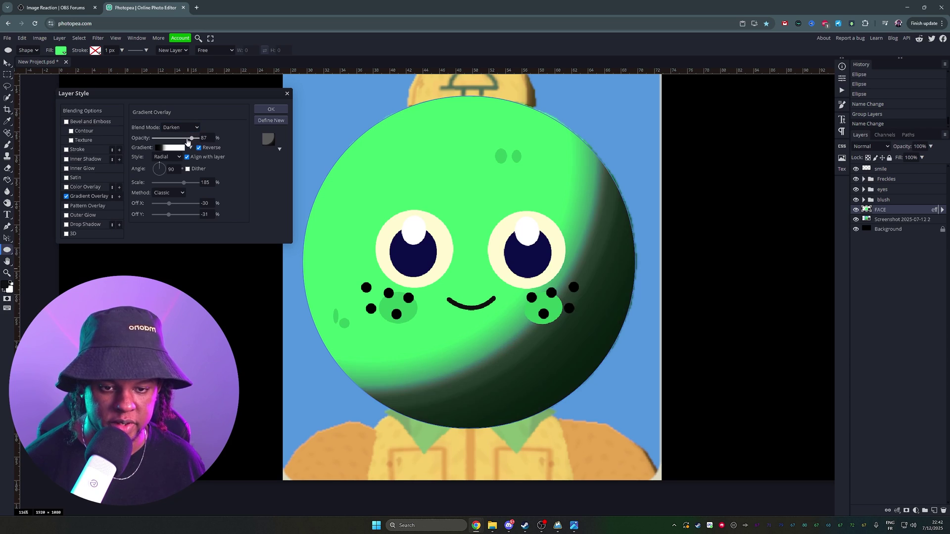
Try the Multiply, Color Burn, Linear Burn and Darker Color blend modes on the face's Gradient Overlay
click(183, 128)
click(173, 172)
click(180, 128)
click(175, 183)
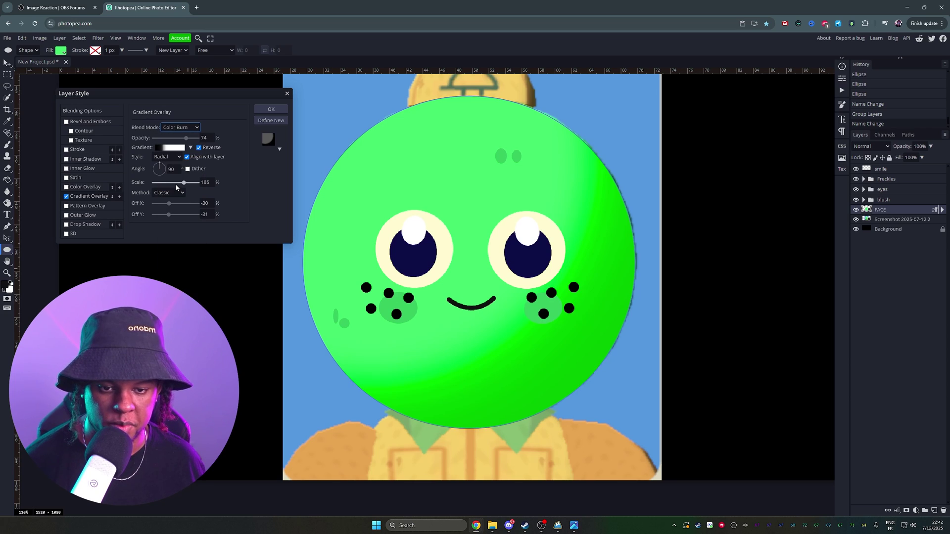
click(191, 128)
click(176, 193)
key(Down)
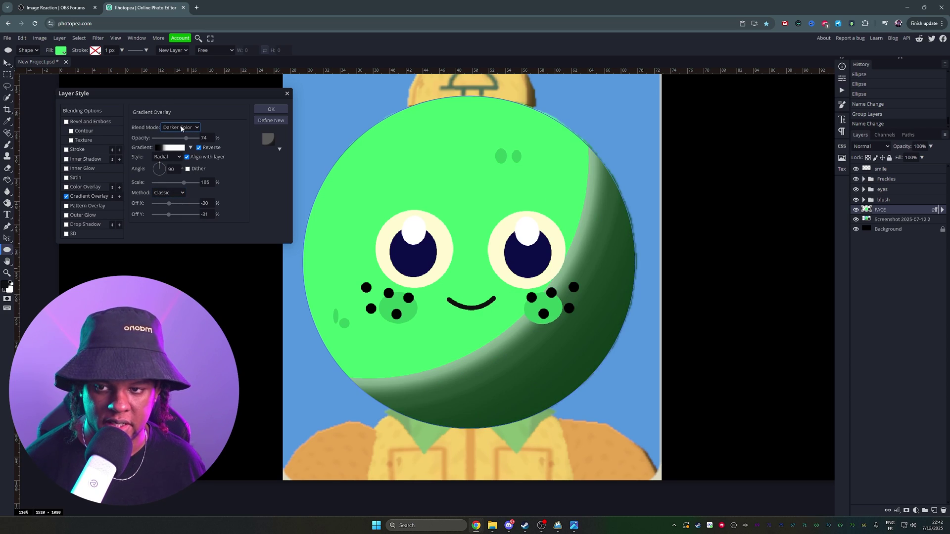
Set the face's Gradient Overlay blend mode to Multiply and apply the layer style
click(180, 127)
click(173, 177)
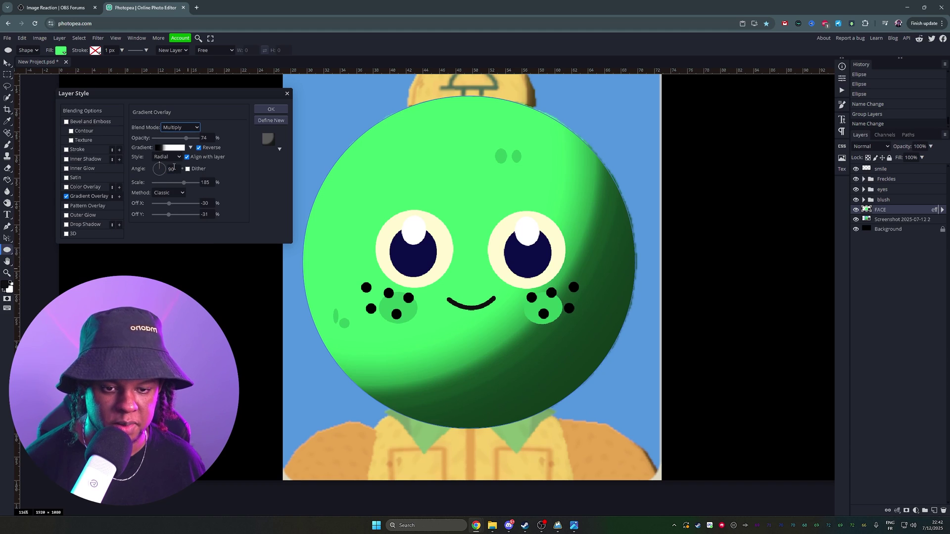
key(Return)
Compare the shaded face with the portrait, leaving the FACE layer hidden and its effects list collapsed
click(855, 209)
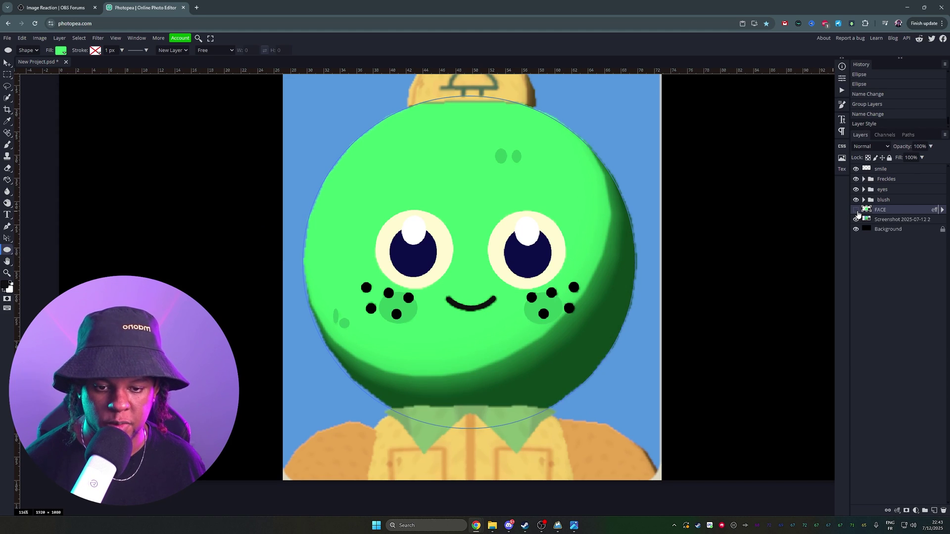
click(856, 211)
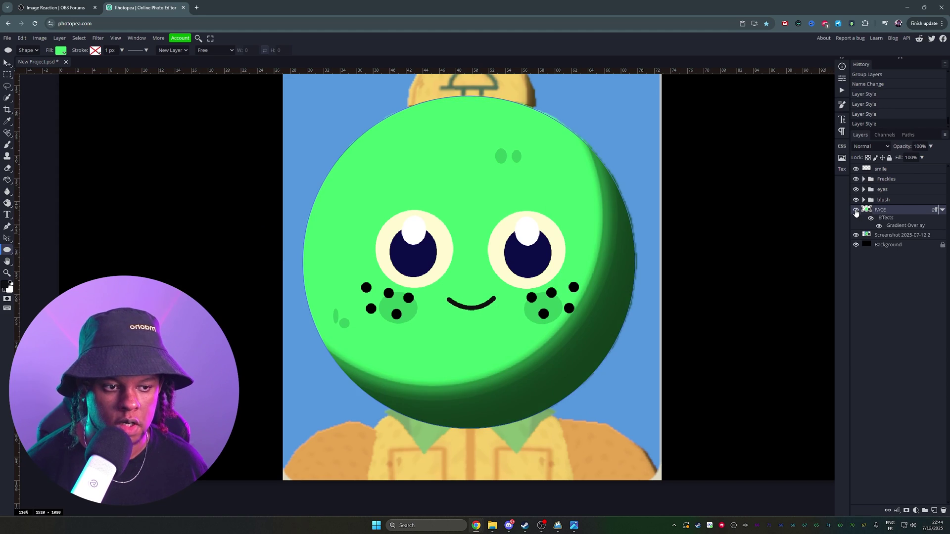
click(856, 211)
click(942, 212)
scroll(568, 244, down, 3)
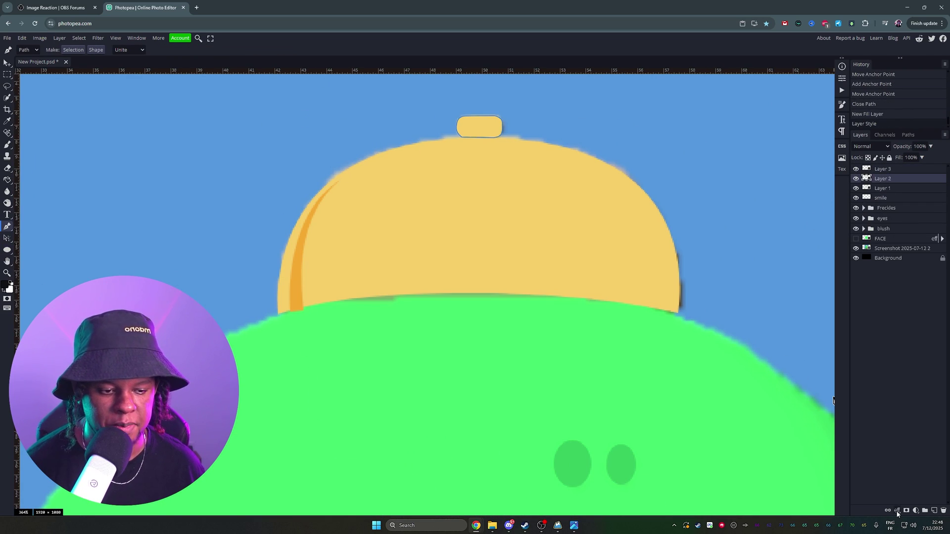
Add an Inner Bevel to the hat's top button on Layer 2 with the global angle off, and compare it with the portrait
click(897, 512)
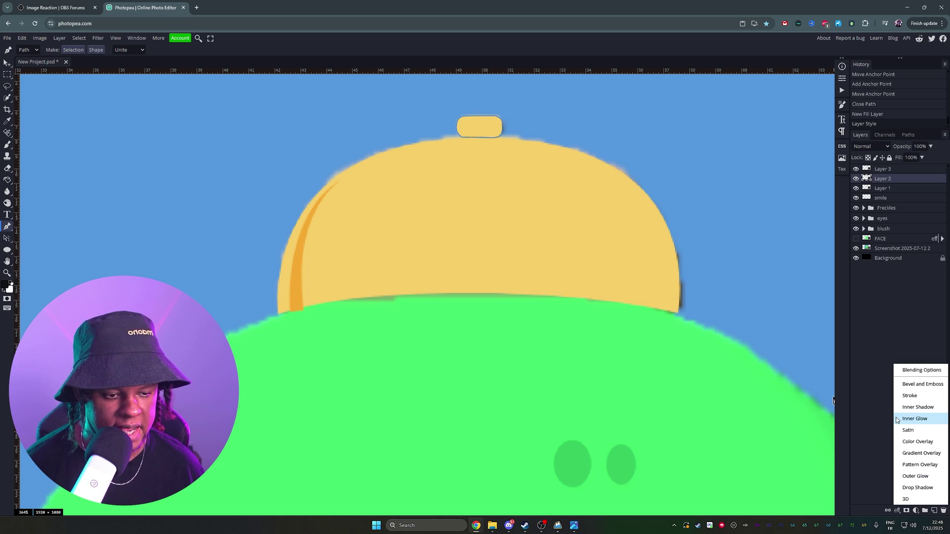
click(908, 385)
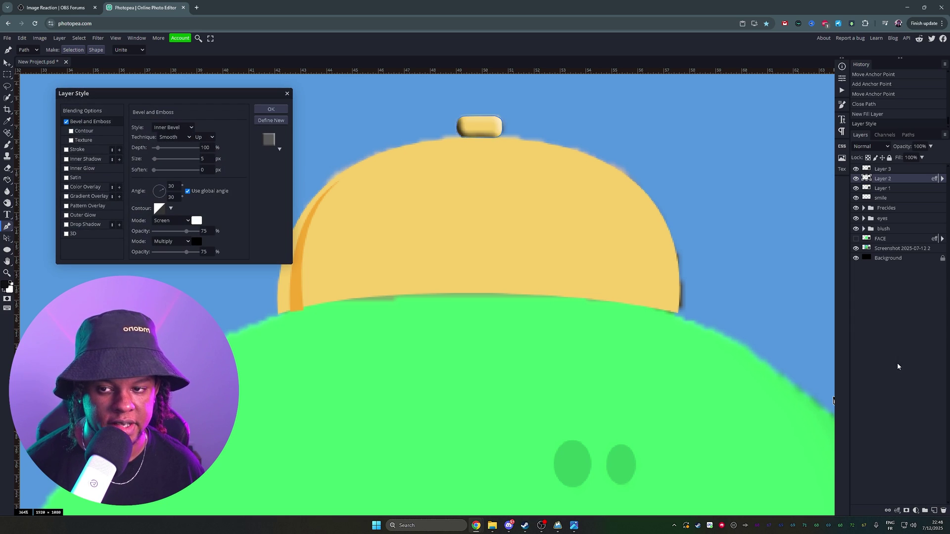
click(188, 191)
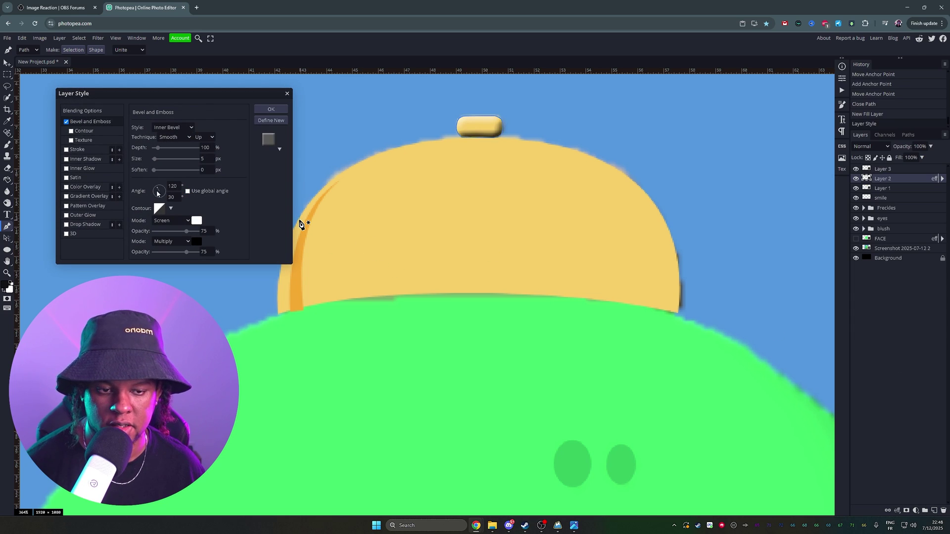
click(267, 110)
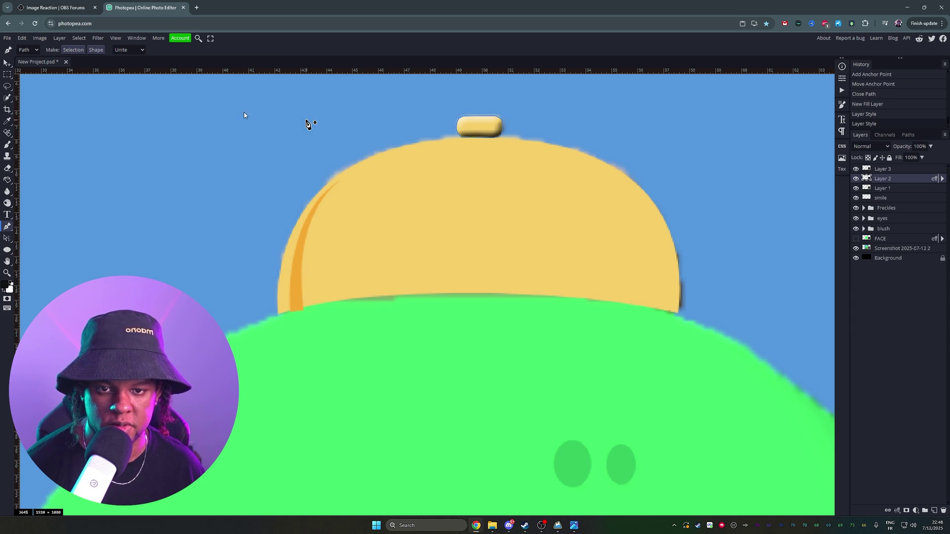
click(856, 179)
click(856, 188)
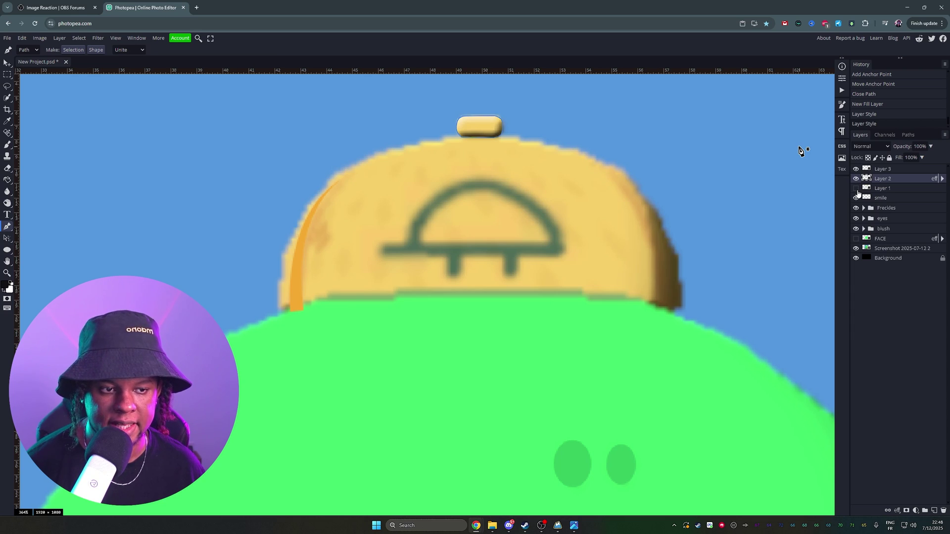
click(855, 188)
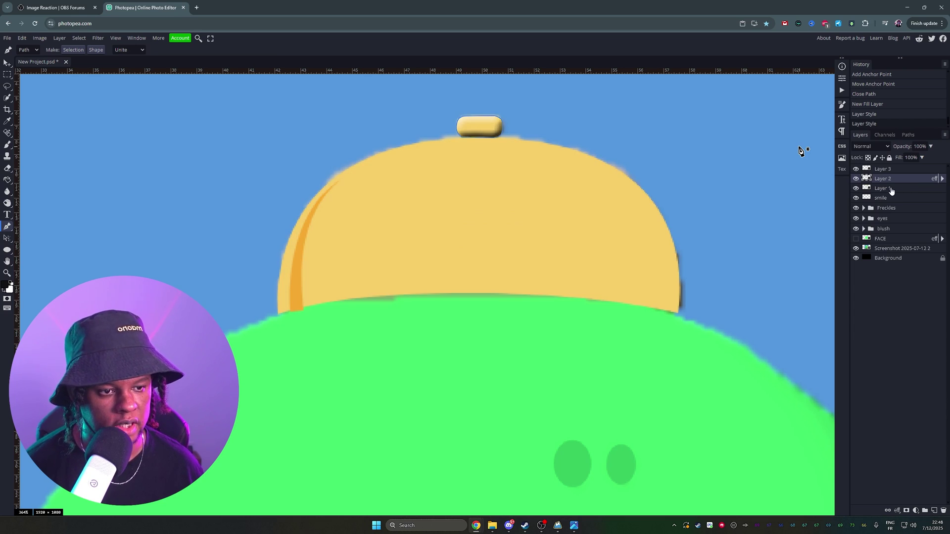
Add a reversed radial Gradient Overlay to the hat dome on Layer 1, reposition it, and hide Layers 1 to 3 to compare with the portrait
click(891, 188)
click(897, 511)
click(914, 479)
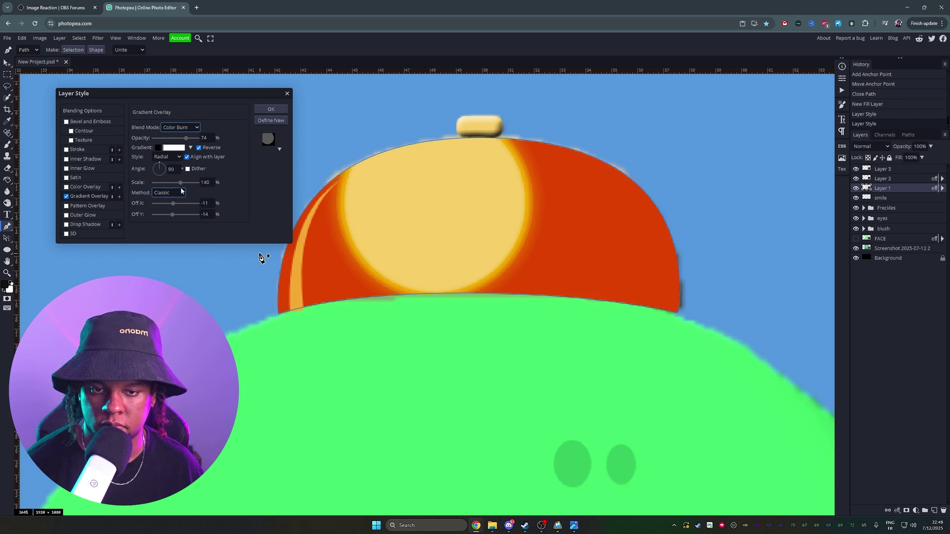
drag(446, 306, 504, 339)
click(270, 109)
drag(856, 188, 855, 169)
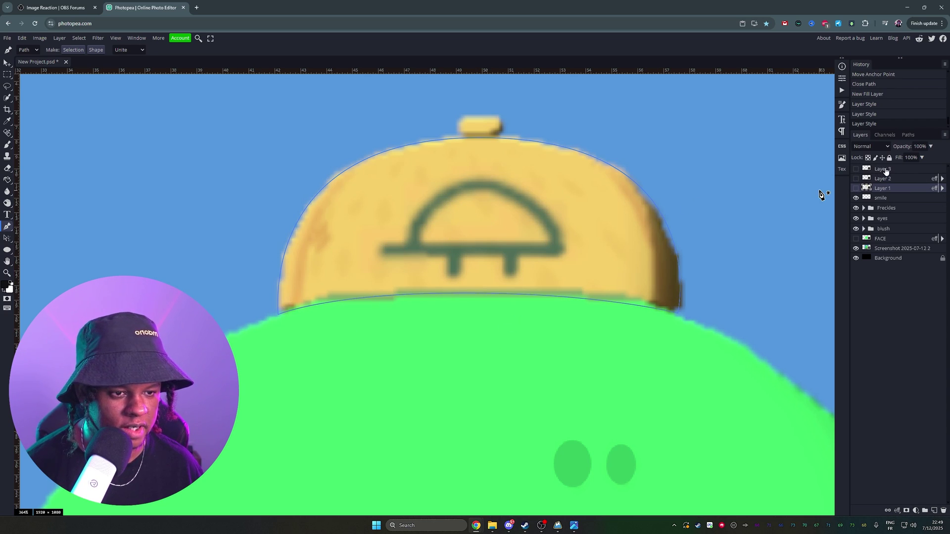
Add a new layer above Layer 3 and draw a straight Pen path along the hat emblem's horizontal bar
click(885, 171)
click(934, 510)
click(383, 250)
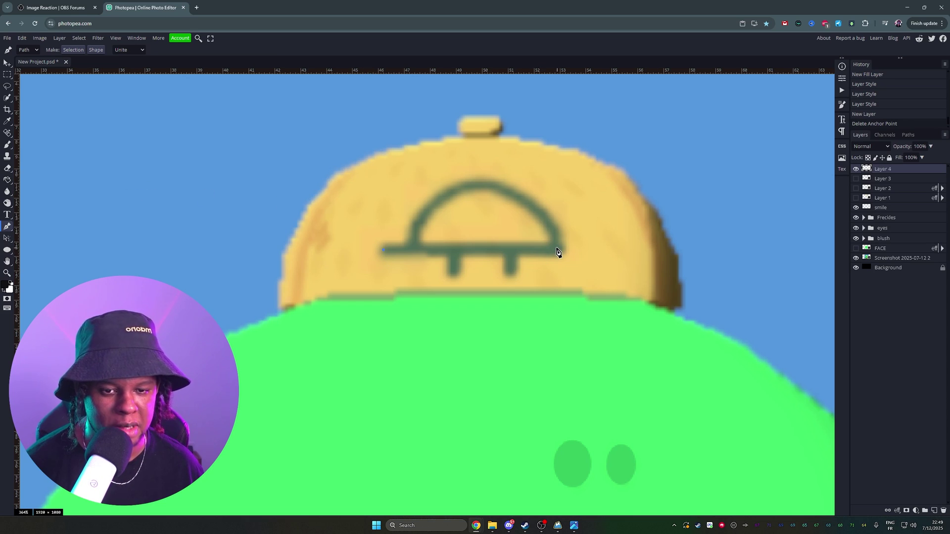
click(556, 250)
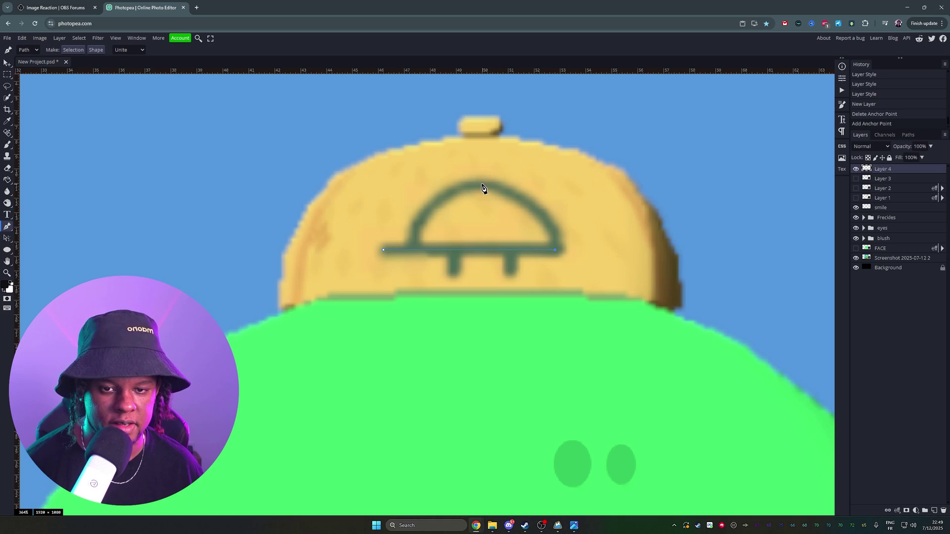
right_click(503, 242)
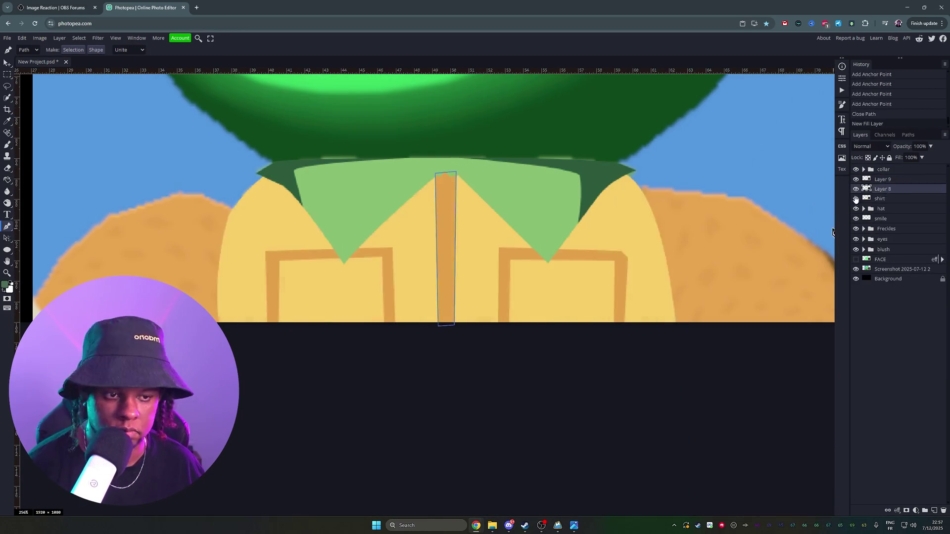
Examine the redrawn avatar as a whole, including its shirt, face and smile, and inspect the layers of the hat group up close
scroll(572, 240, down, 5)
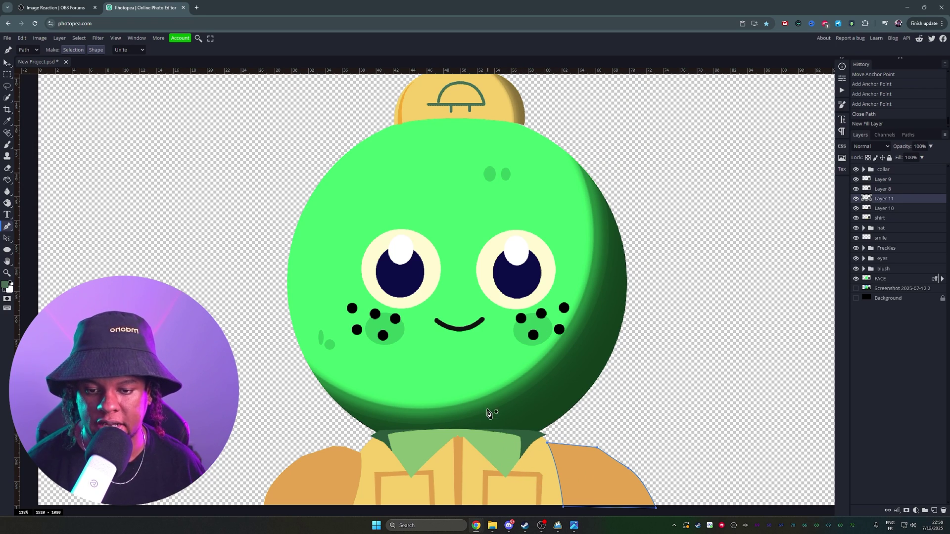
scroll(416, 318, down, 2)
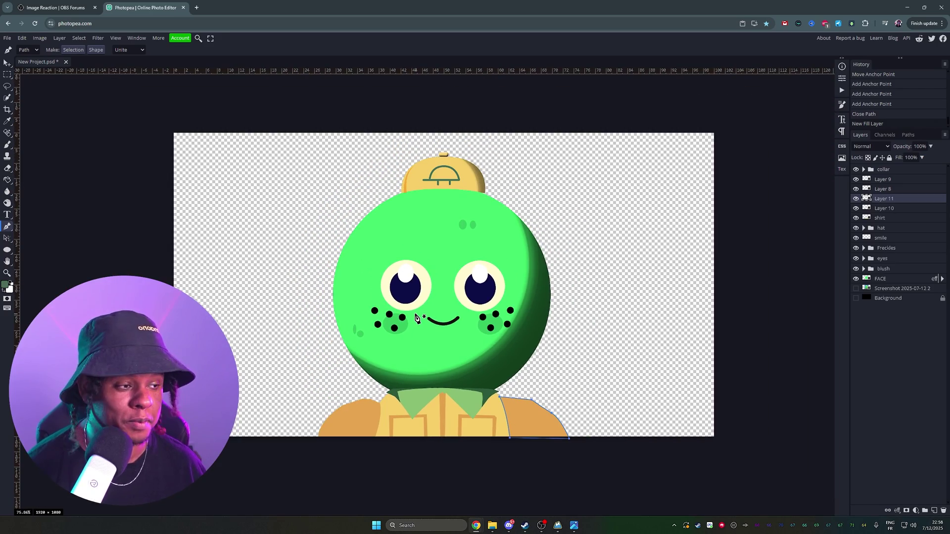
scroll(417, 318, up, 8)
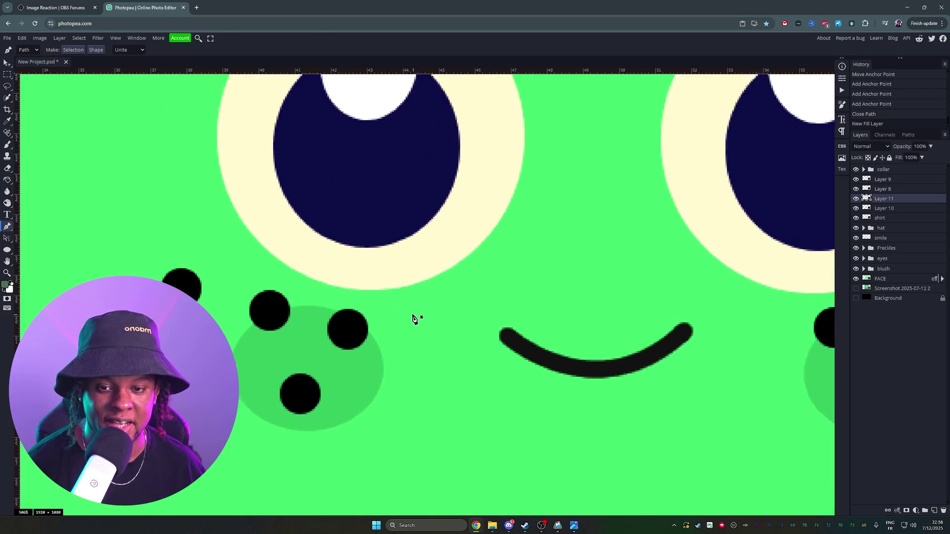
scroll(416, 318, down, 6)
scroll(419, 318, up, 1)
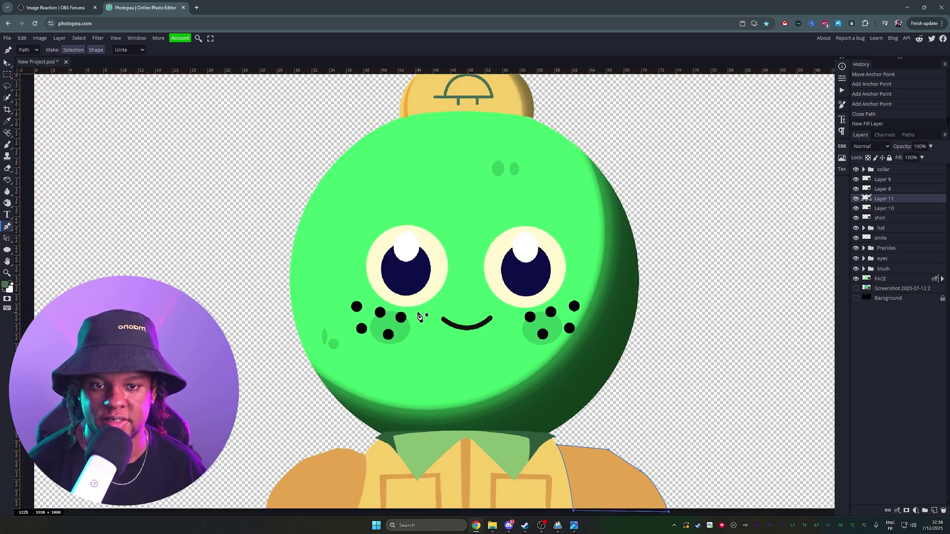
scroll(420, 317, down, 1)
scroll(419, 318, up, 2)
scroll(420, 317, down, 1)
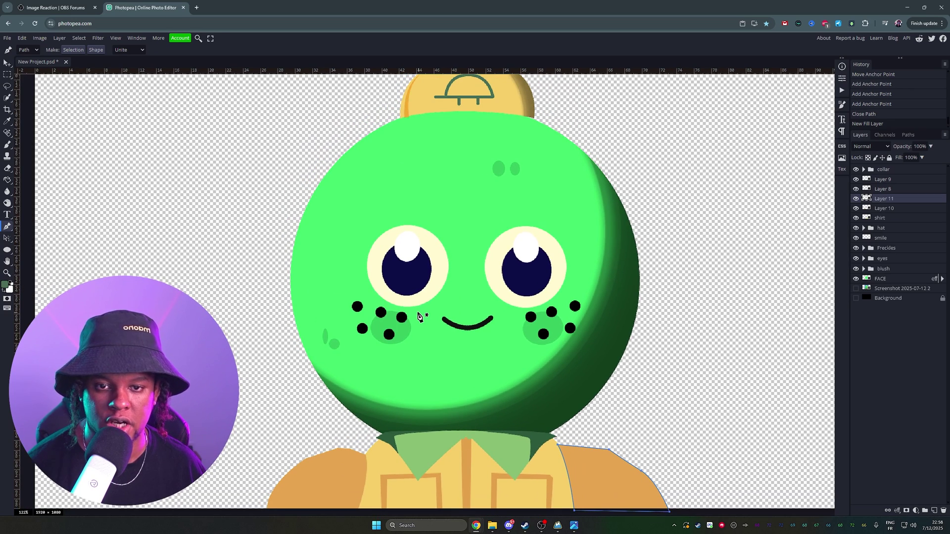
drag(463, 119, 456, 235)
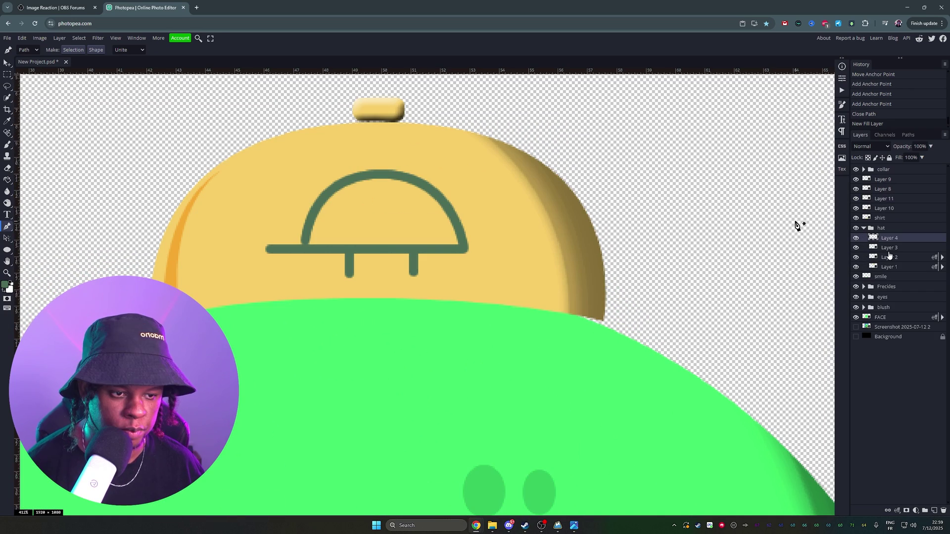
alt+click(889, 251)
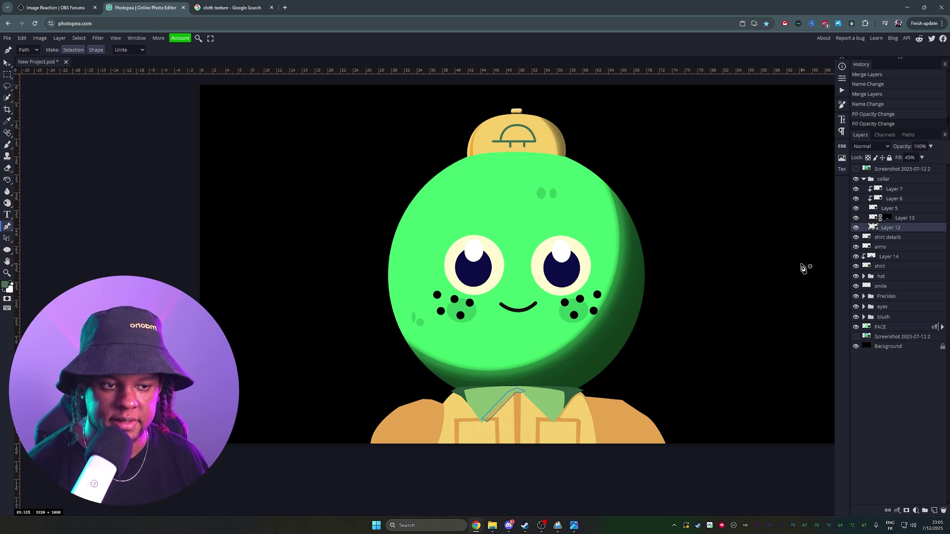
Show the reference portrait, paste the open-mouth portrait above it and scale the pasted image up to match
click(855, 170)
key(ctrl+v)
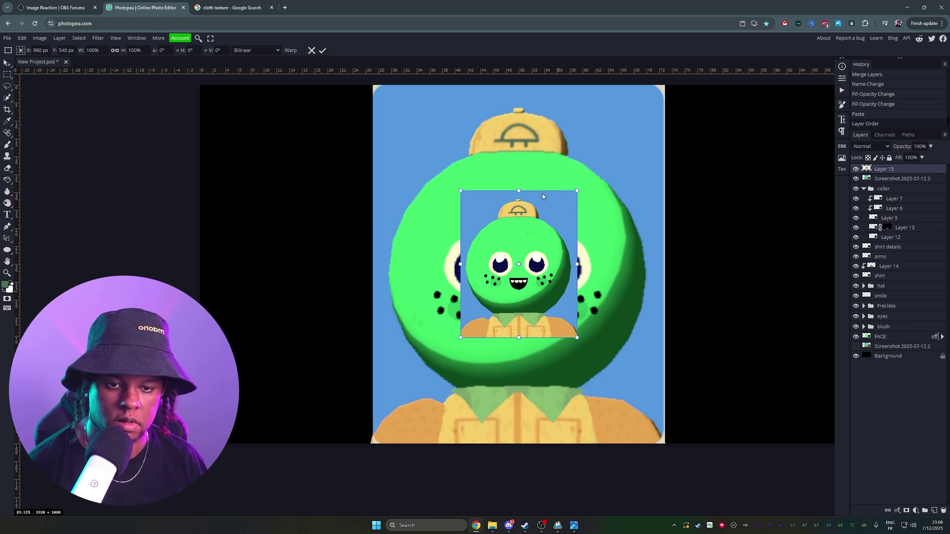
drag(577, 192, 678, 123)
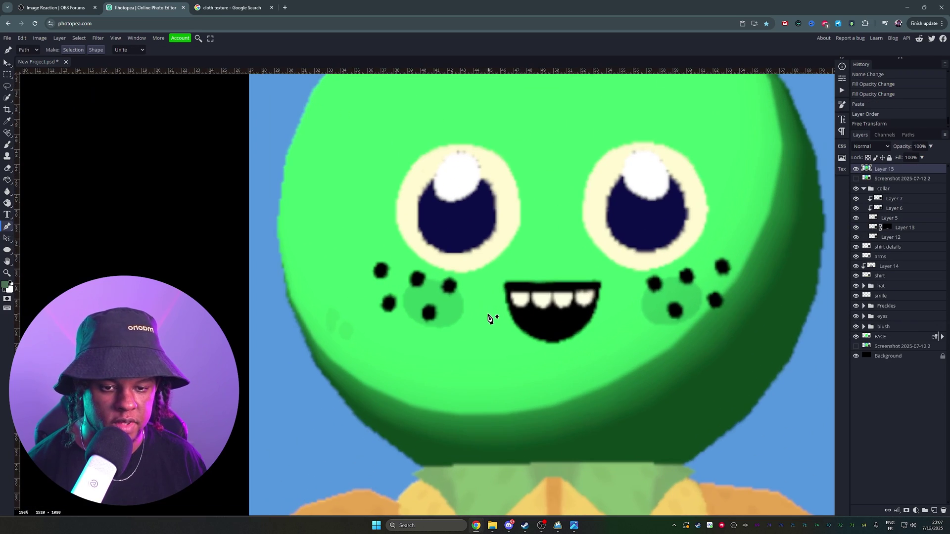
Trace the open mouth's outline on the pasted portrait with the Pen tool and fill the shape with black
scroll(492, 317, up, 4)
click(512, 252)
drag(611, 374, 714, 378)
click(715, 241)
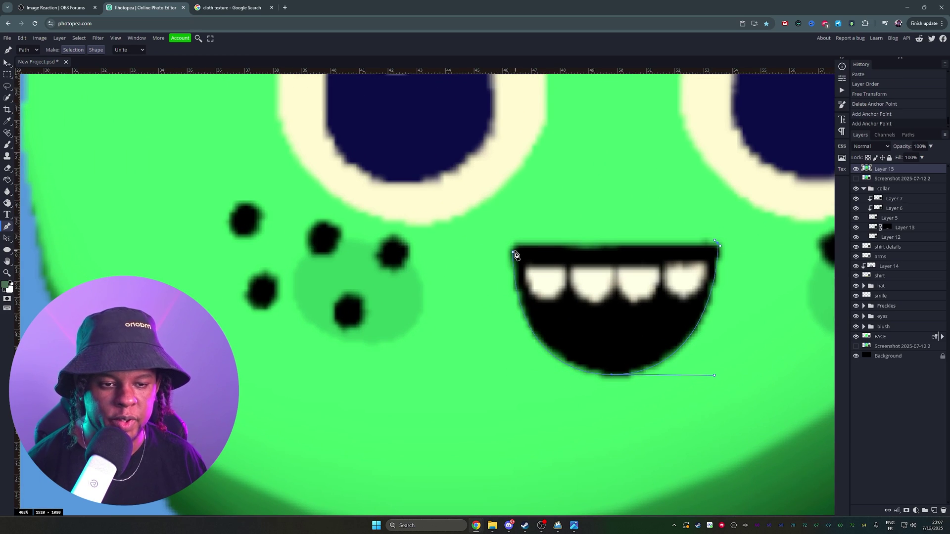
key(ctrl+z)
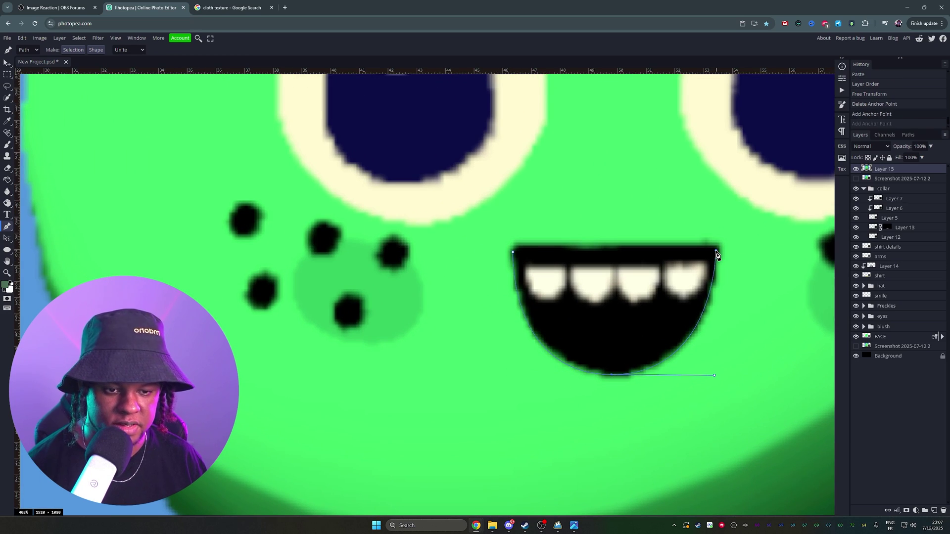
click(715, 252)
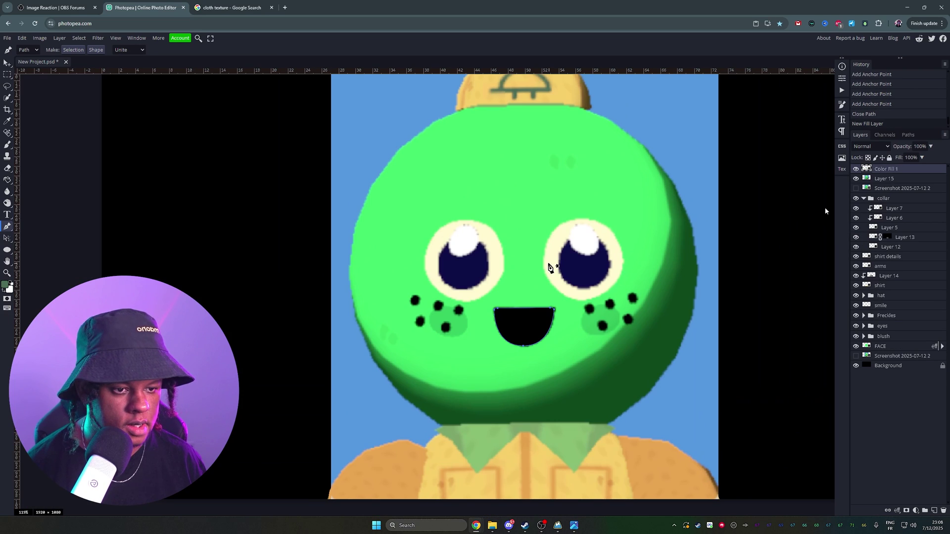
Hide the pasted portrait, the black Background and the Color Fill 1 mouth, leaving the closed-smile avatar on transparency
click(857, 178)
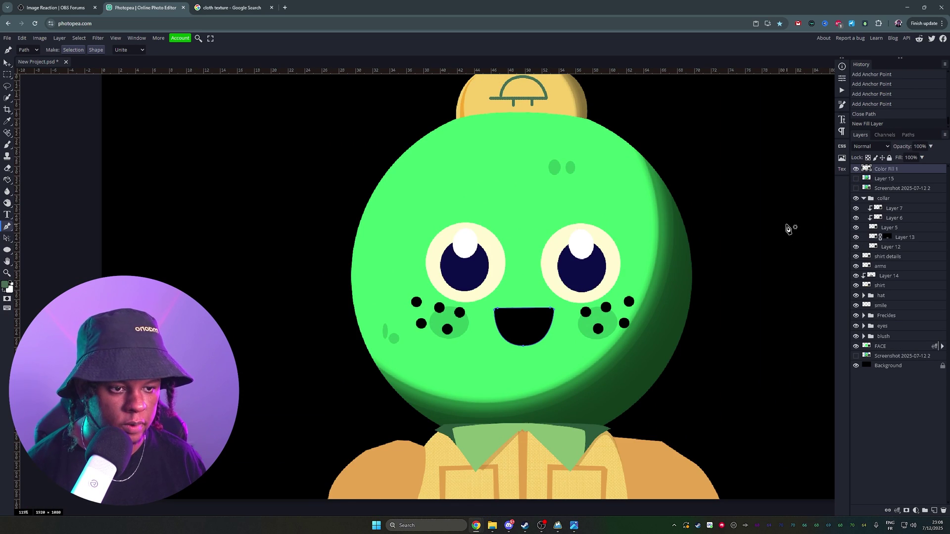
click(852, 176)
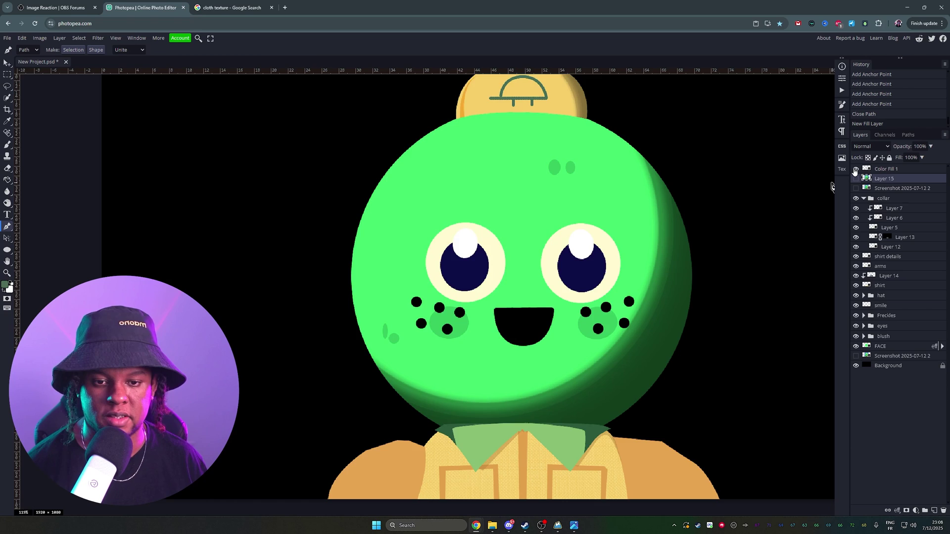
scroll(678, 239, down, 3)
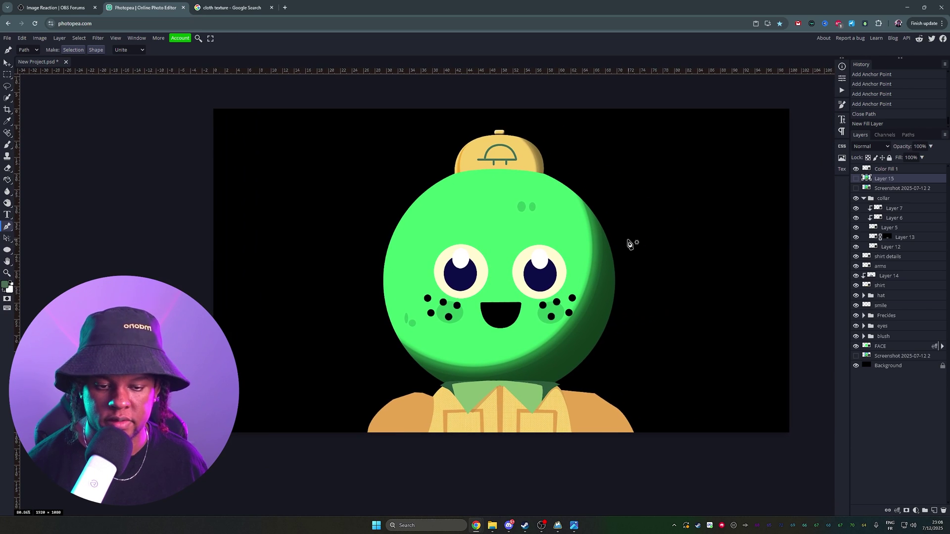
click(856, 366)
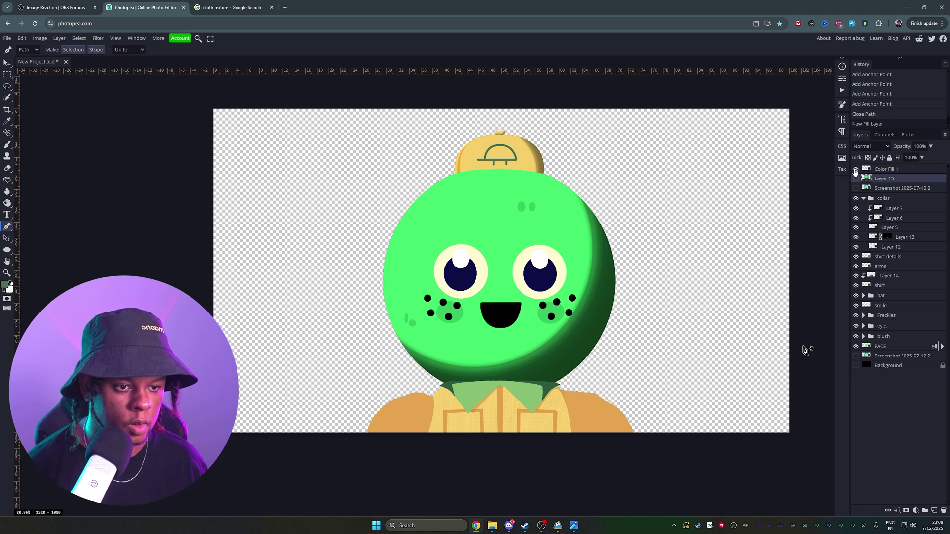
click(856, 169)
Export the closed-smile avatar as a PNG named "mouth closed" in the PEAK emotes png folder
click(7, 39)
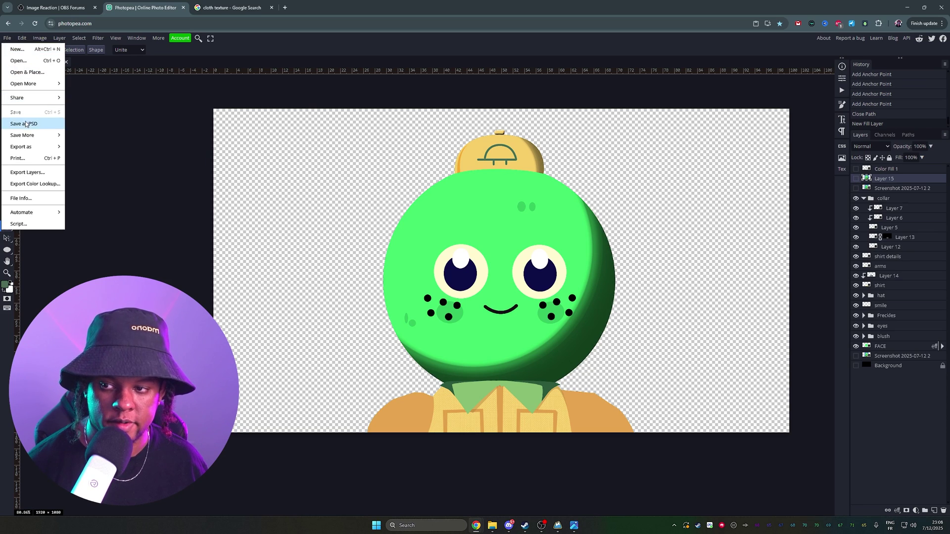
mouse_move(29, 147)
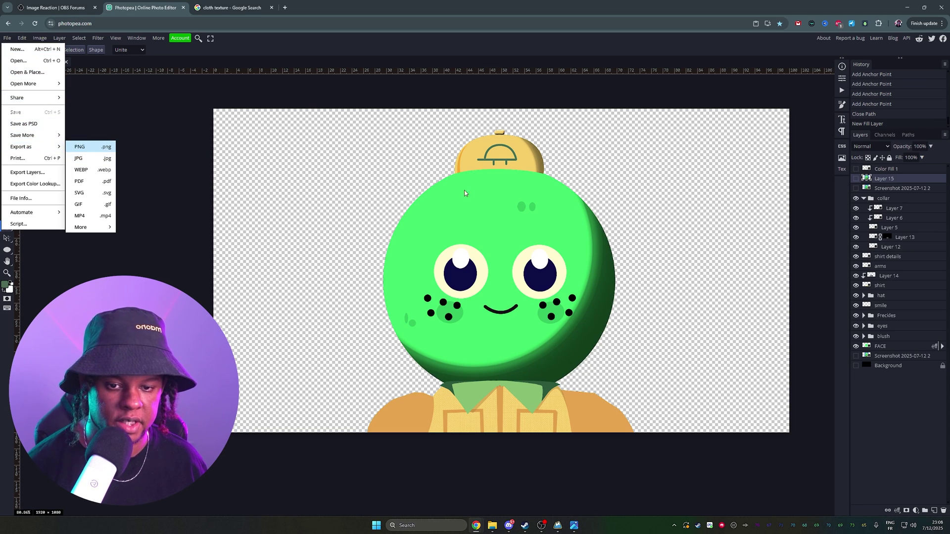
click(281, 195)
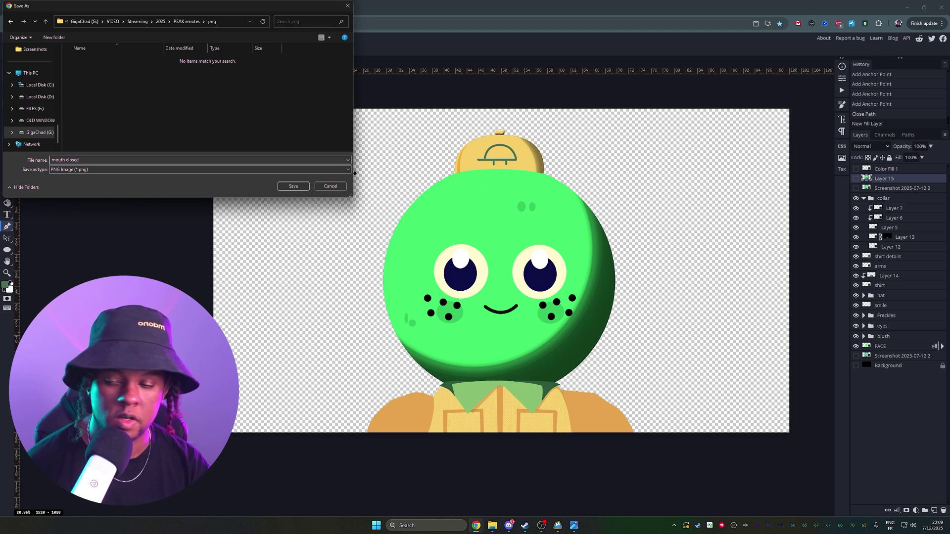
key(Return)
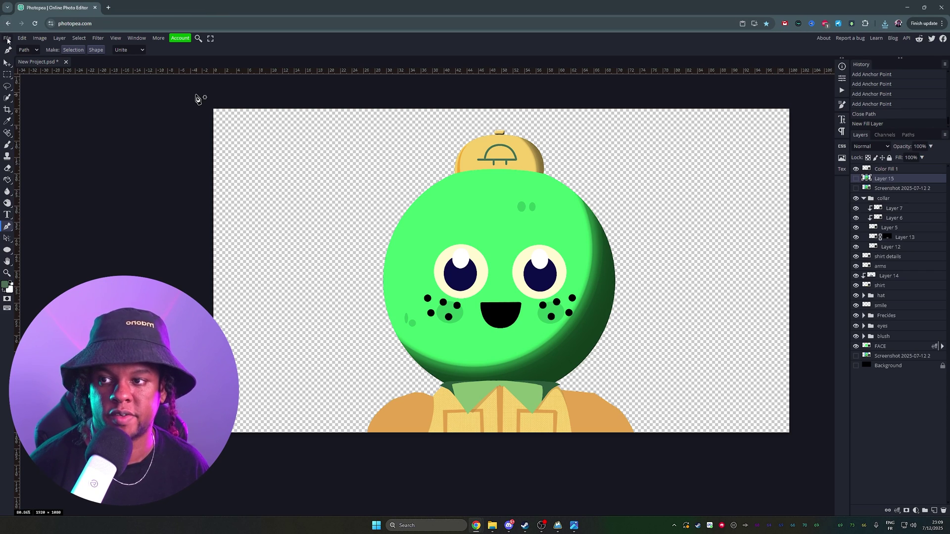
Export the avatar with the Color Fill 1 mouth showing as a PNG named "mouth open"
click(8, 39)
mouse_move(54, 147)
click(108, 152)
click(277, 194)
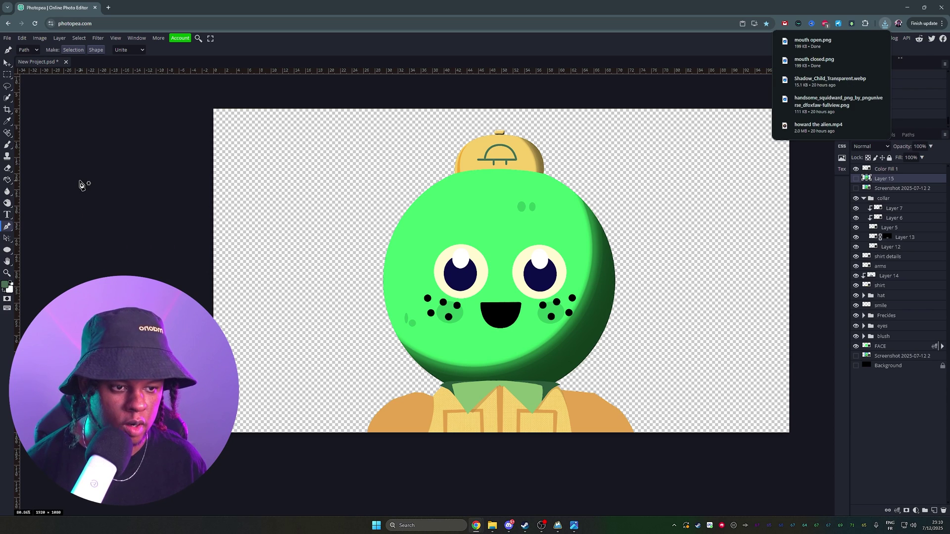
Collapse the collar group and toggle the eyes group's visibility to preview the face without eyes
click(864, 198)
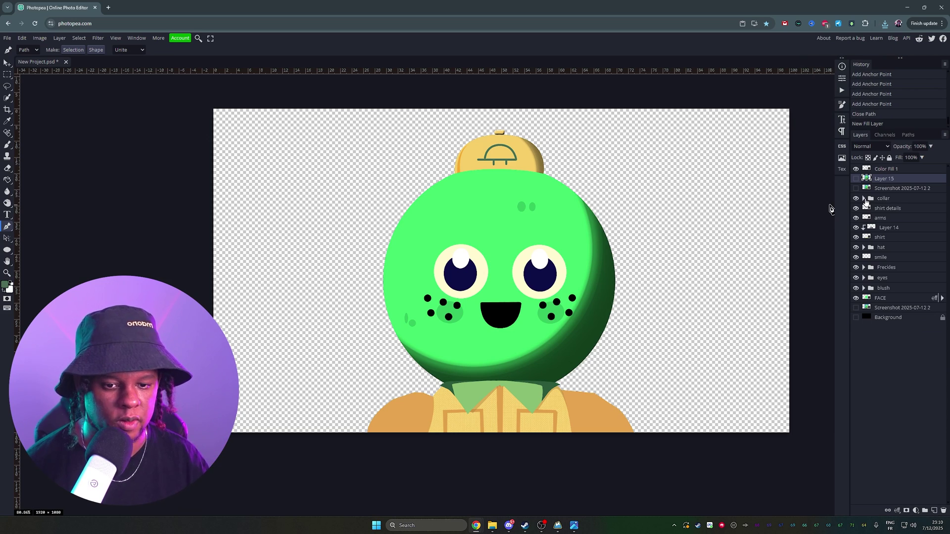
click(856, 278)
click(856, 279)
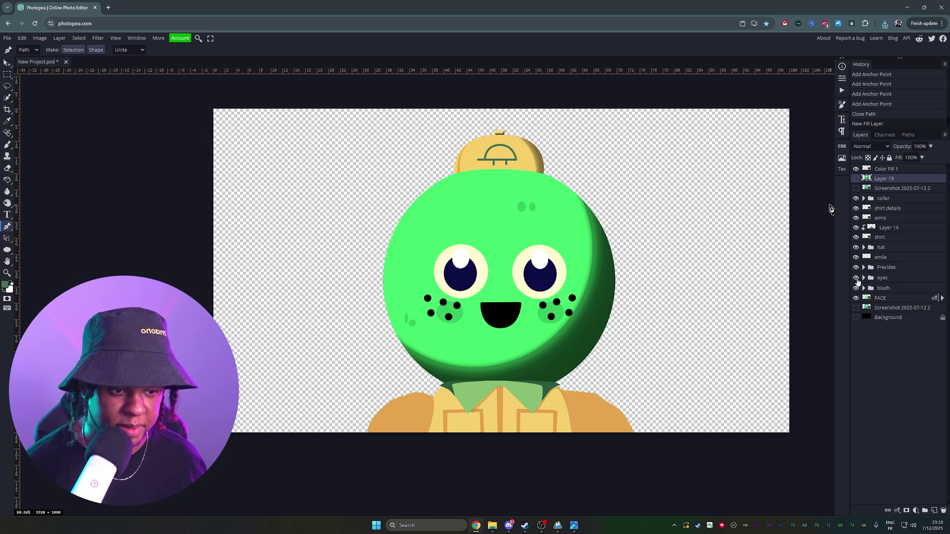
click(856, 278)
click(856, 278)
Draw a downward-curving Pen path for one closed eye on Layer 16, and set a larger brush in the mouth's black
scroll(604, 271, up, 5)
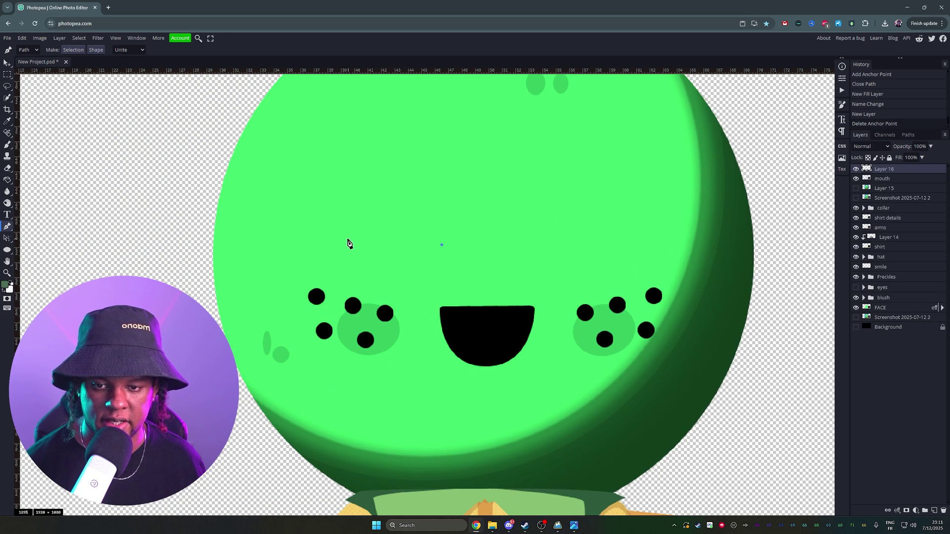
click(292, 210)
key(b)
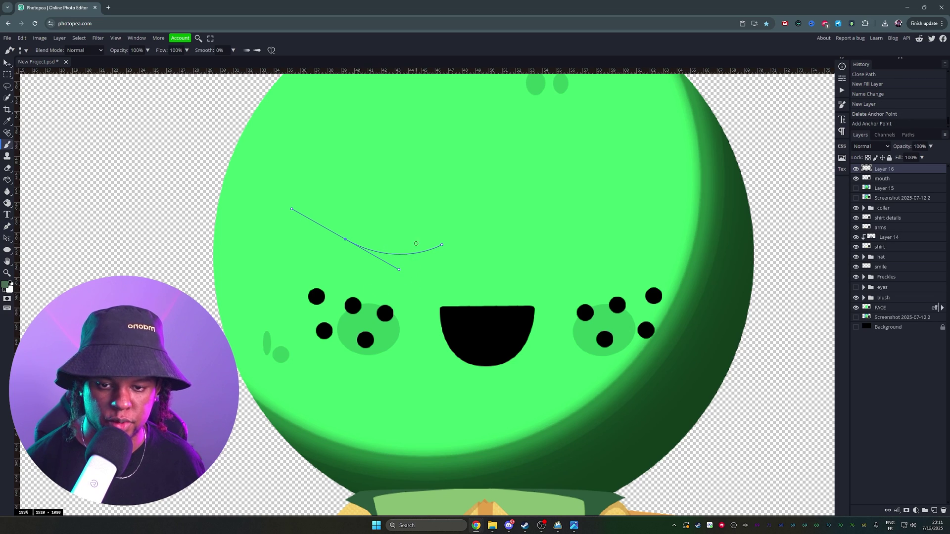
right_click(419, 238)
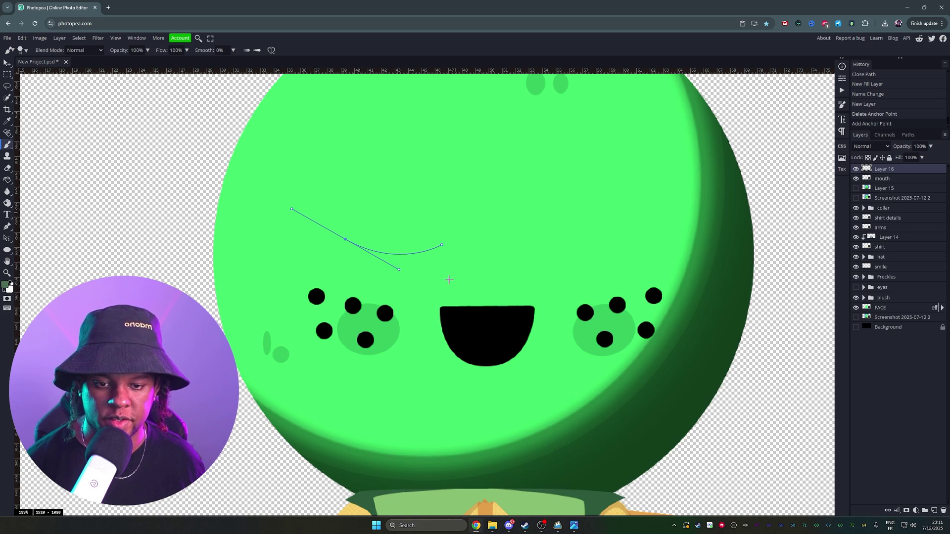
alt+click(468, 320)
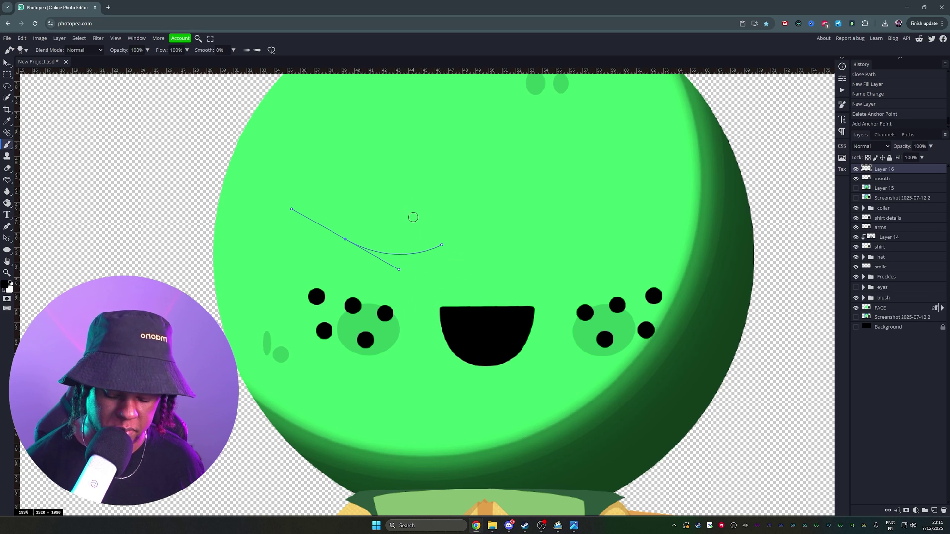
Stroke the closed-eye path with the black brush and remove the path
right_click(432, 255)
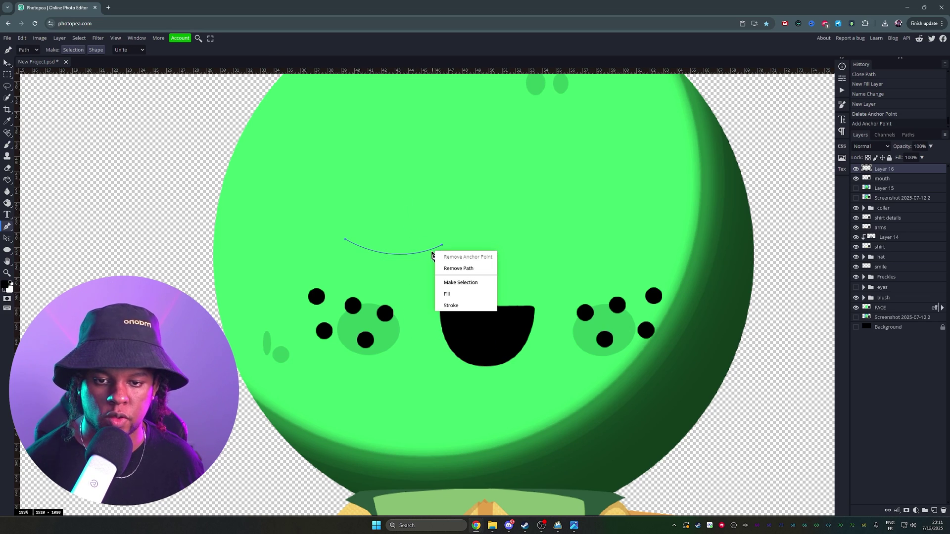
click(460, 305)
click(103, 131)
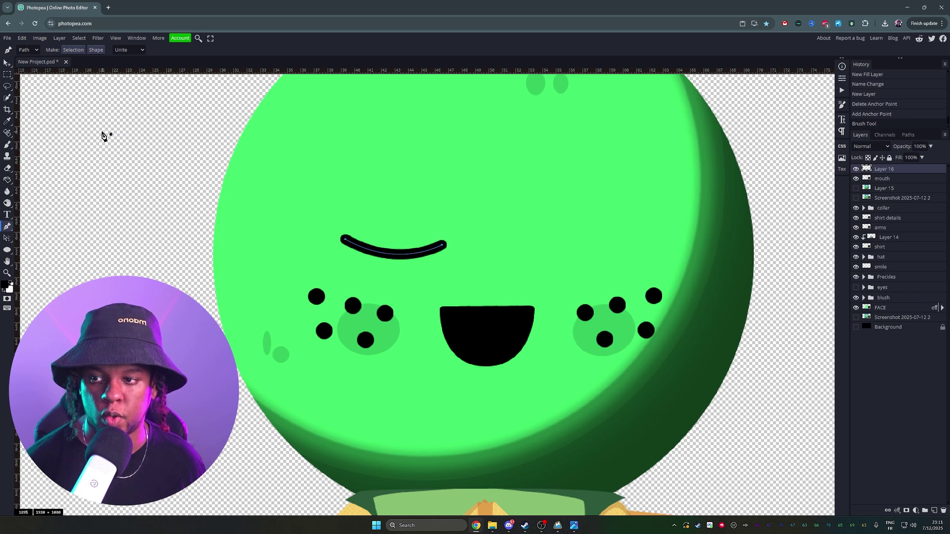
right_click(421, 265)
click(448, 282)
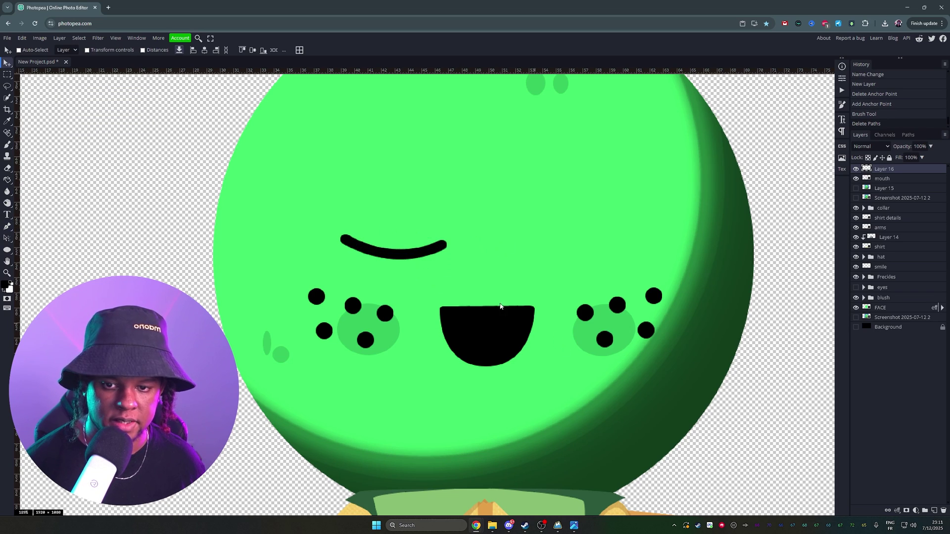
Duplicate the closed-eye curve, flip the copy horizontally and position it over the other eye
drag(557, 250, 554, 263)
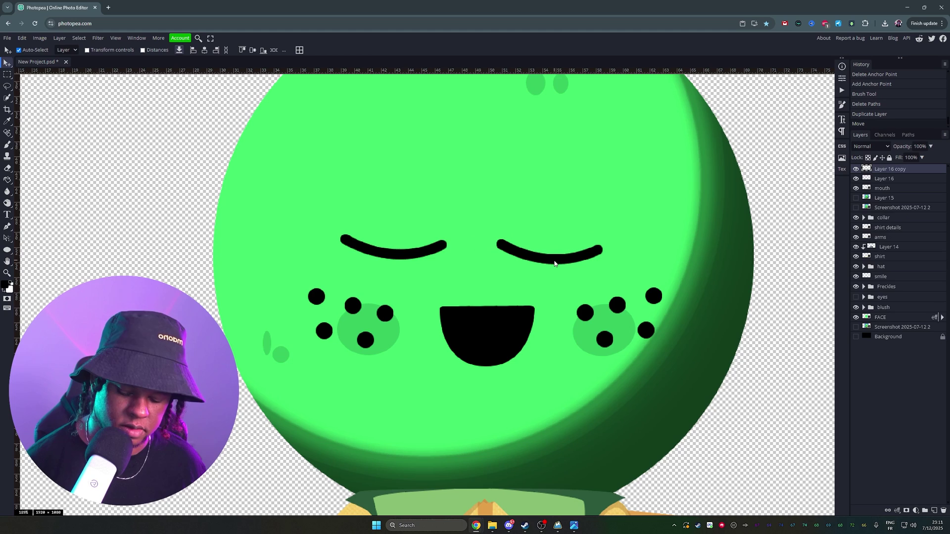
key(ctrl+t)
right_click(554, 264)
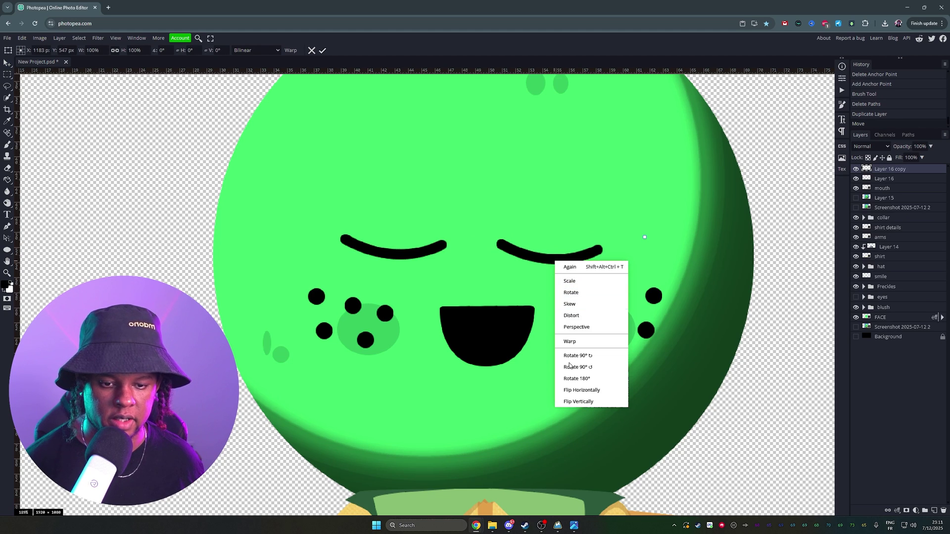
click(580, 390)
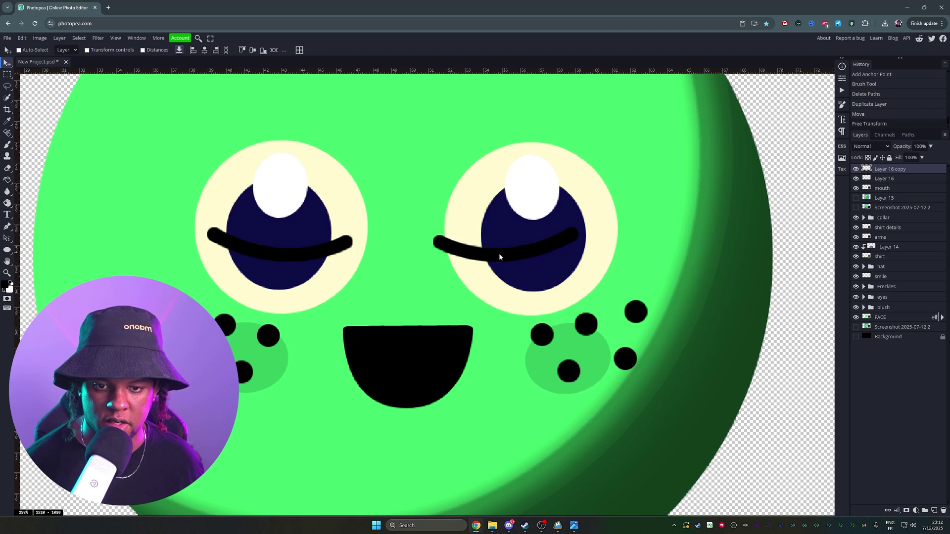
drag(500, 256, 515, 256)
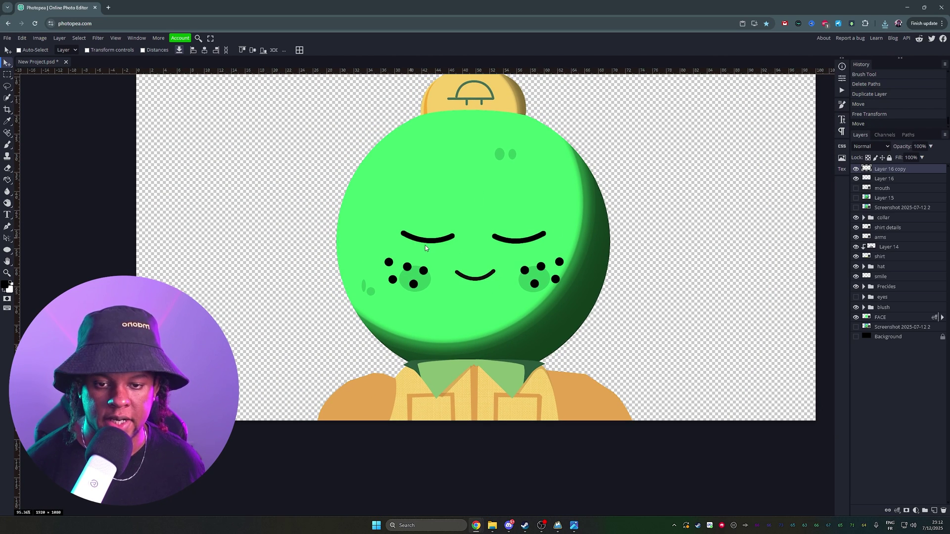
Export the avatar with closed eyes and the smiling closed mouth
click(7, 38)
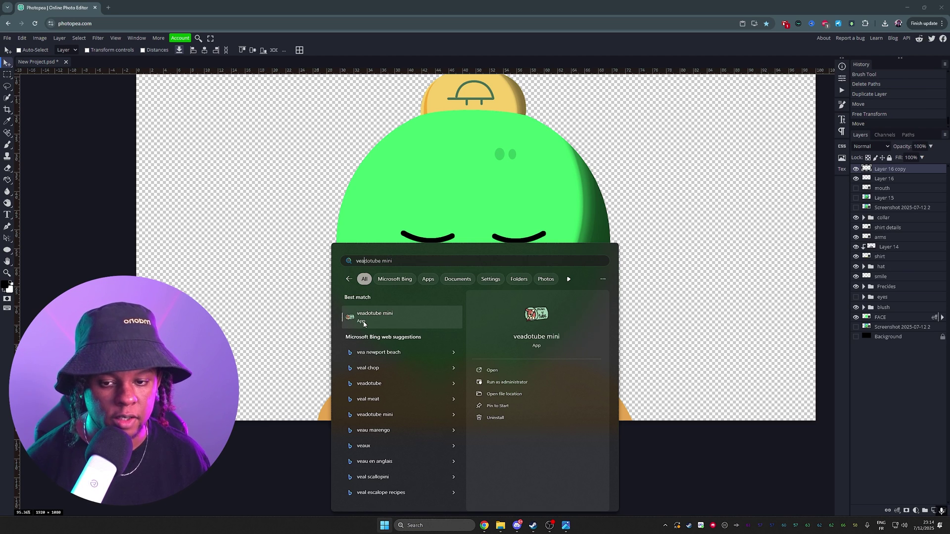
Launch veadotube mini and look over its itch.io download page
click(363, 322)
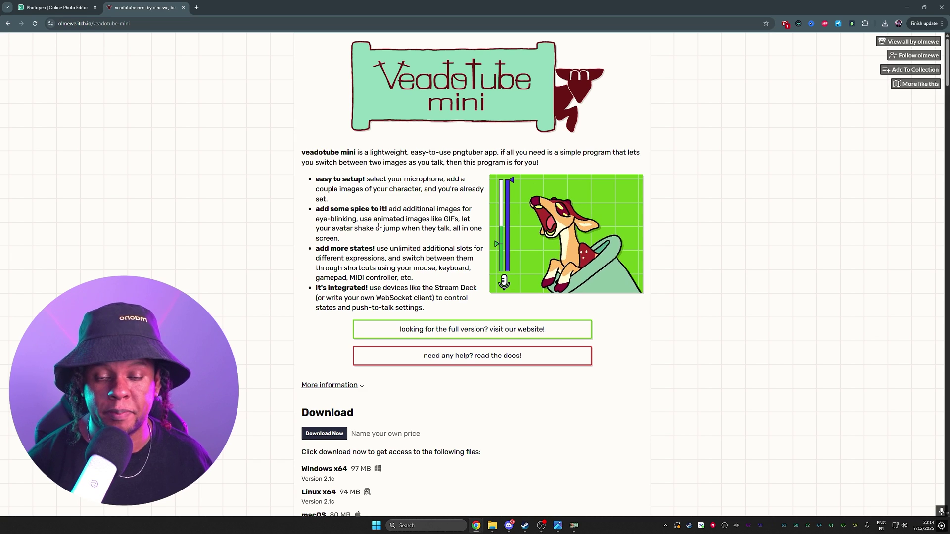
scroll(378, 225, down, 1)
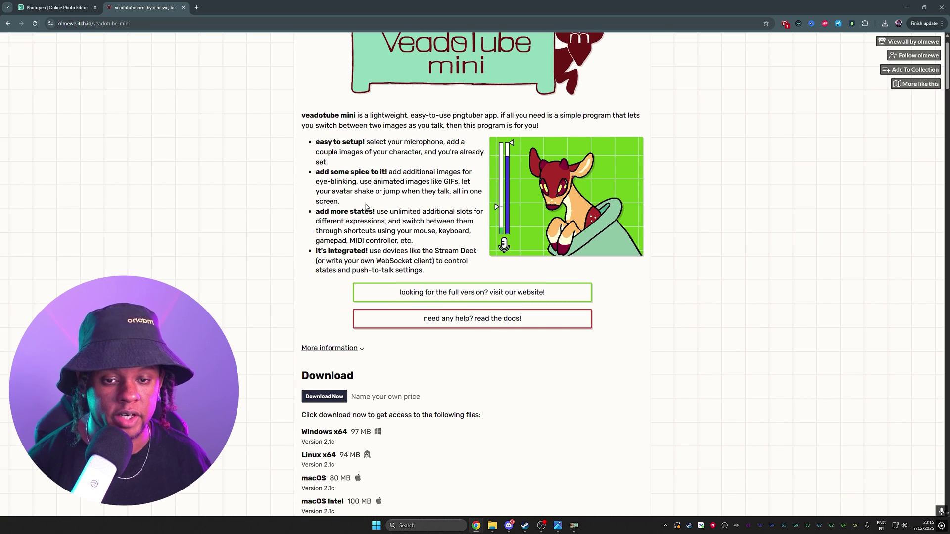
scroll(419, 144, up, 1)
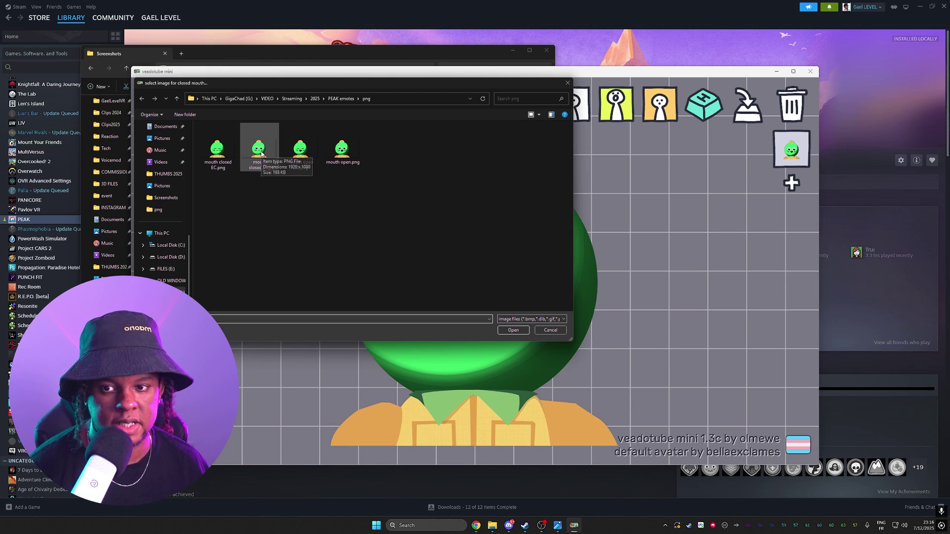
Replace the default avatar's closed-mouth, open-mouth and both blinking images in veadotube mini with the matching green character images
double_click(261, 153)
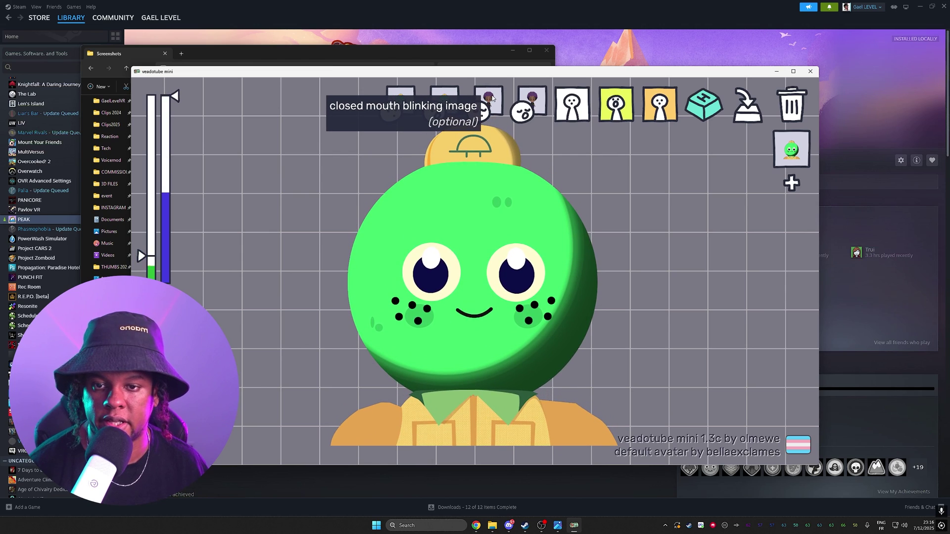
click(492, 98)
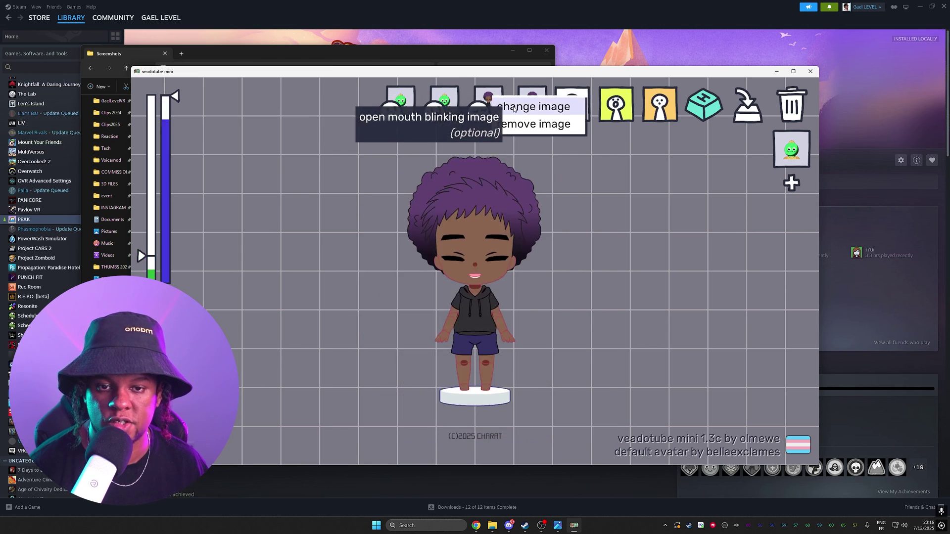
click(536, 124)
click(543, 99)
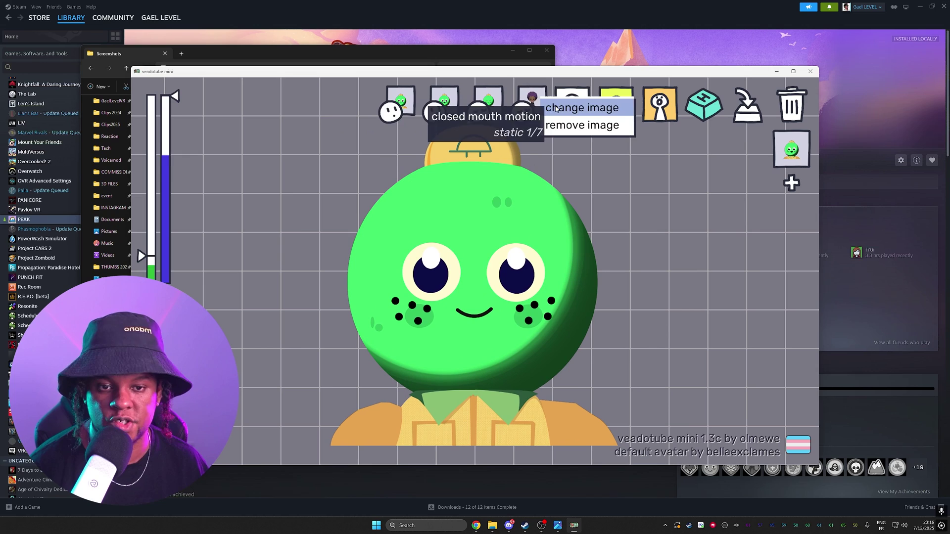
click(557, 125)
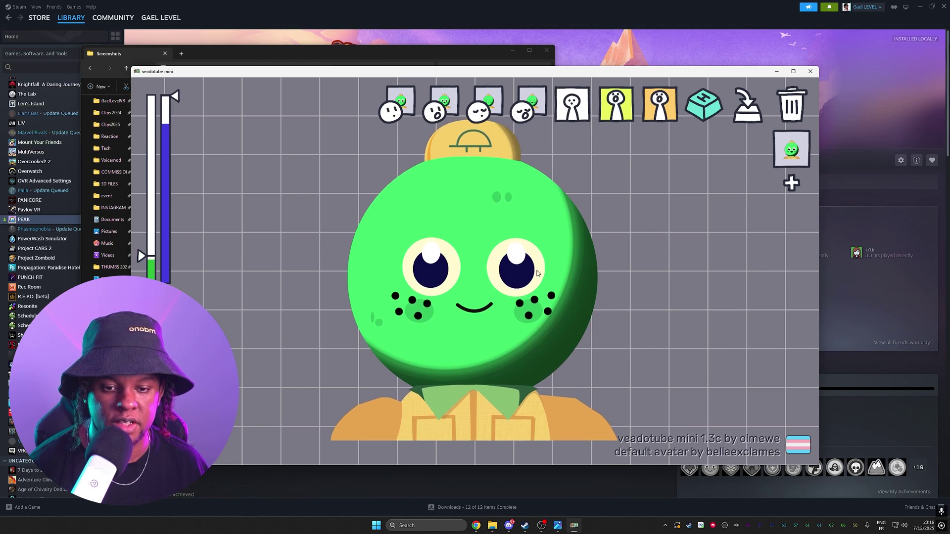
Preview the closed mouth motion presets, including vibing, shaking, bouncy and nervous, cycling back round to static
click(570, 112)
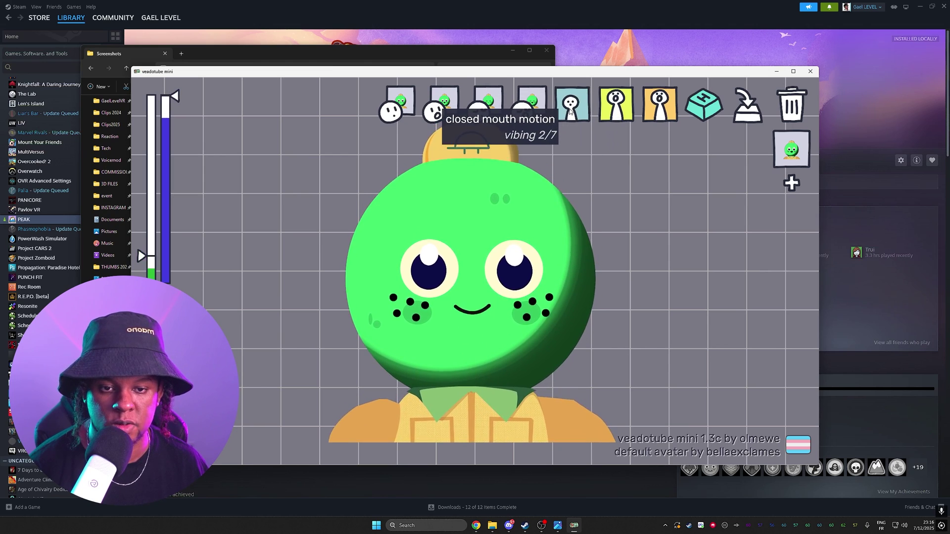
click(573, 114)
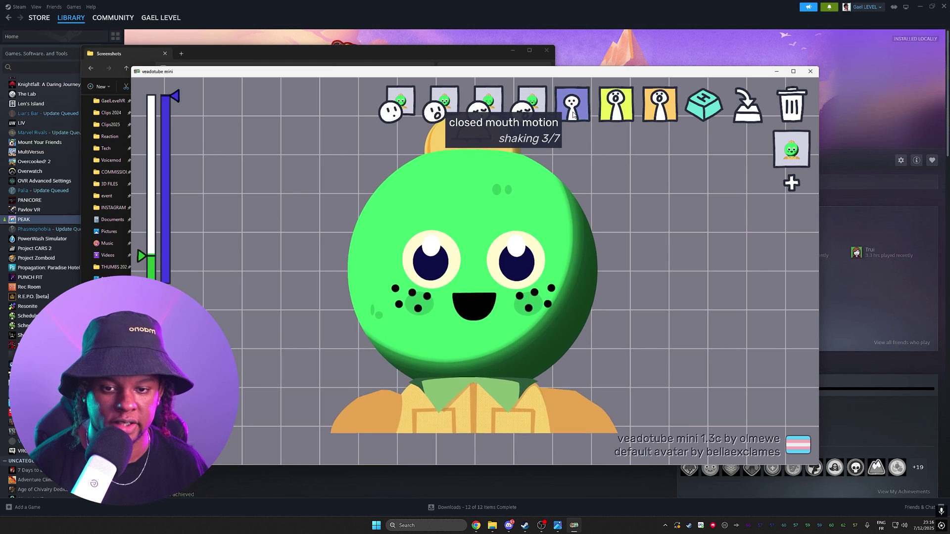
click(573, 114)
click(572, 114)
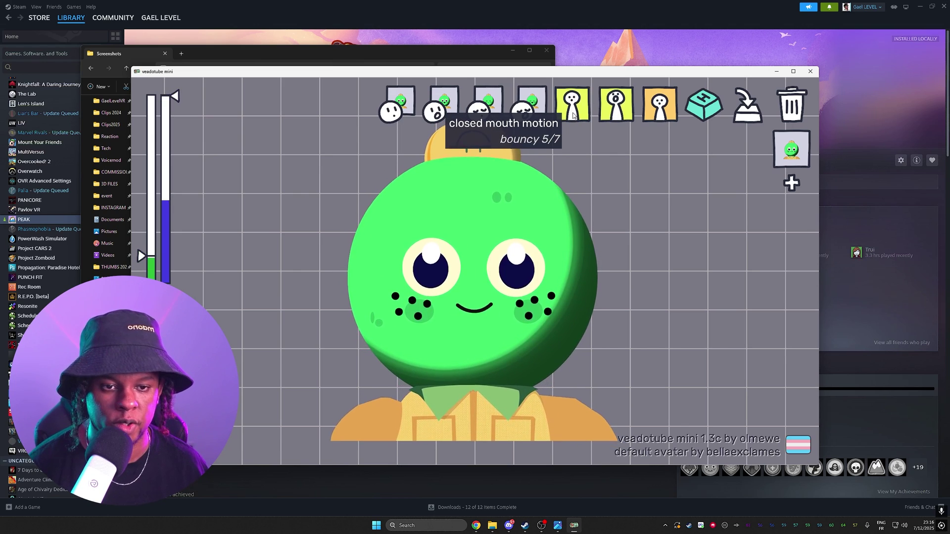
click(574, 116)
click(573, 116)
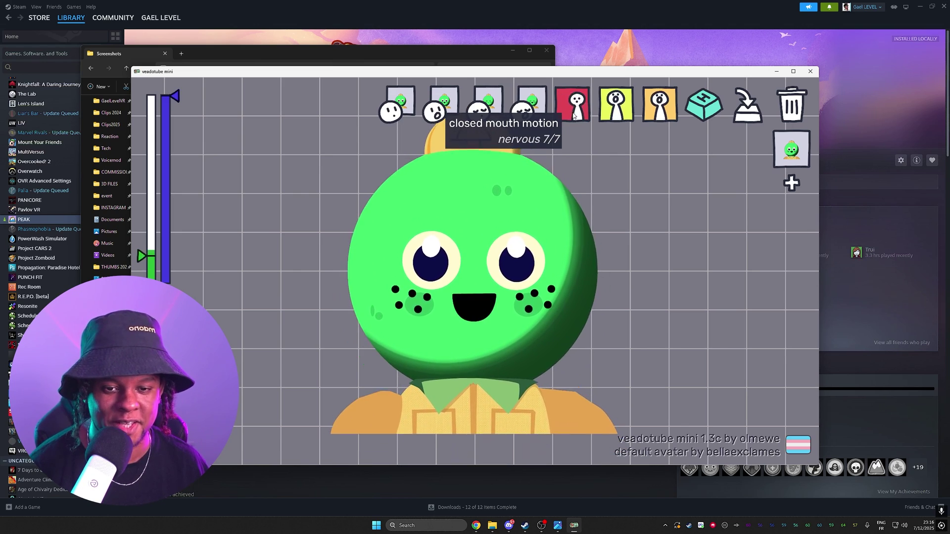
click(574, 115)
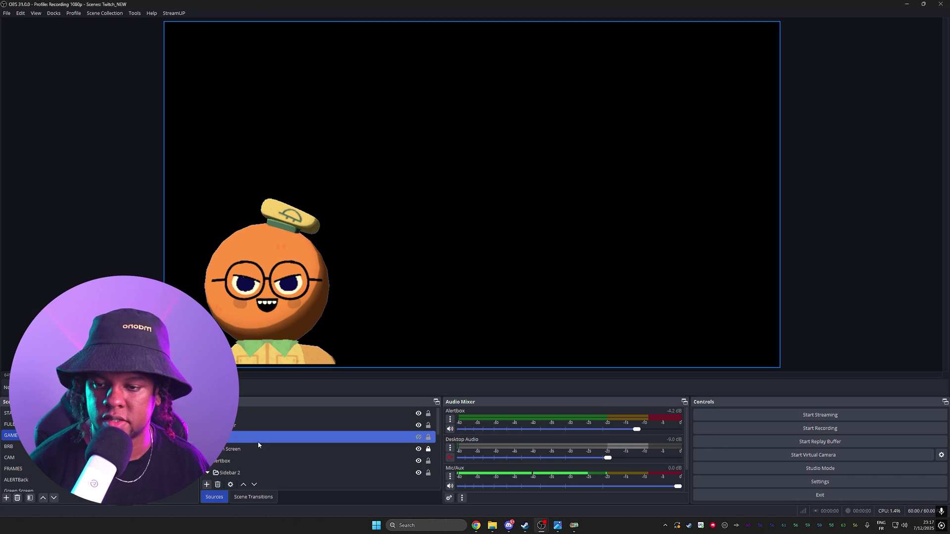
Switch to OBS and add a Game Capture source named "PNG veado" to the GAME scene
click(17, 435)
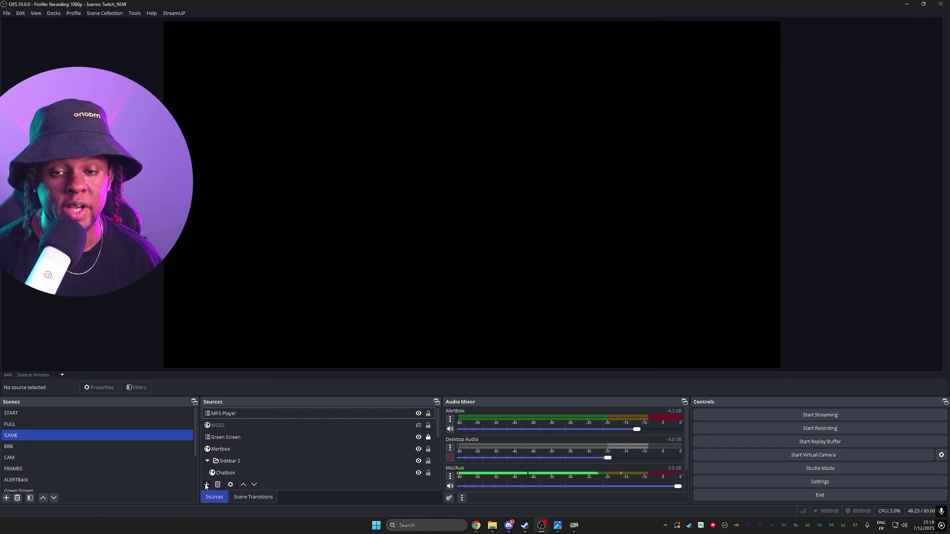
click(207, 486)
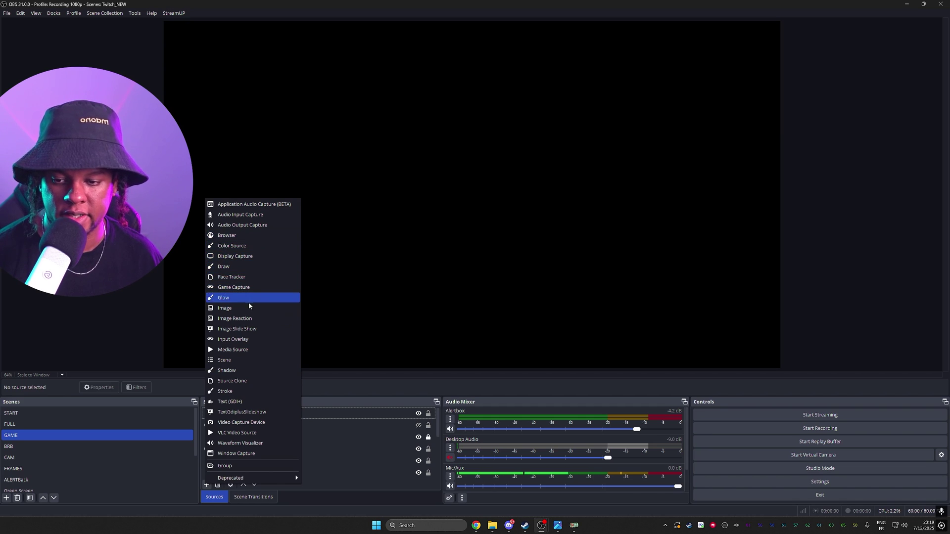
click(245, 287)
text(png)
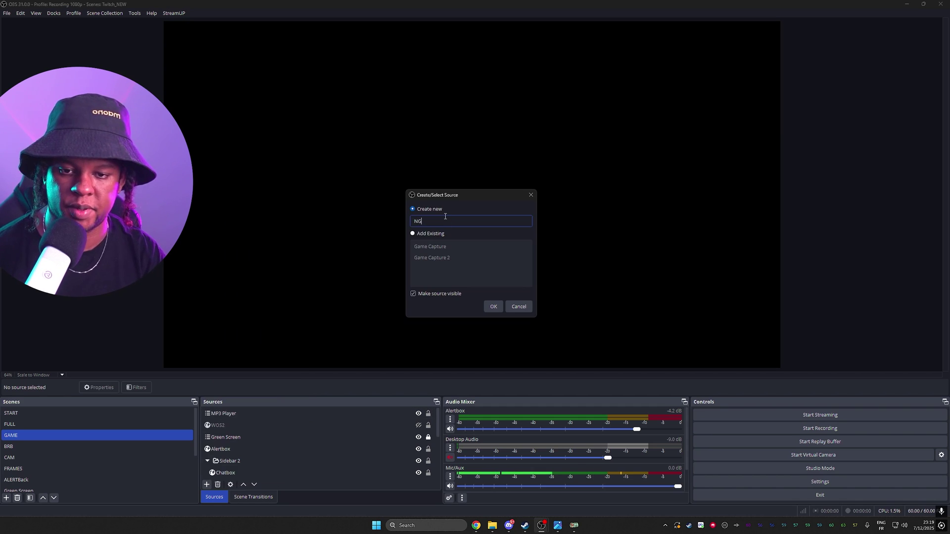
key(BackSpace)
key(BackSpace)
key(BackSpace)
text(PN)
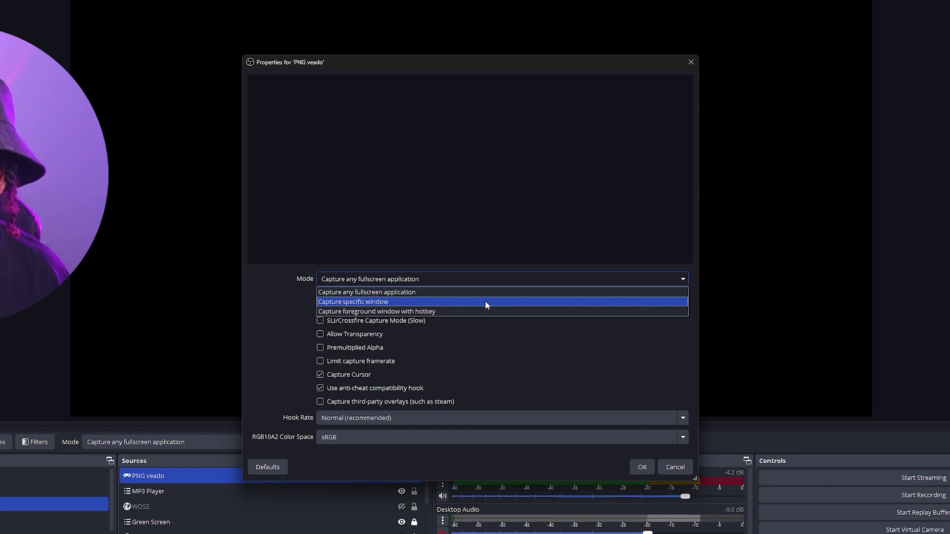
click(485, 302)
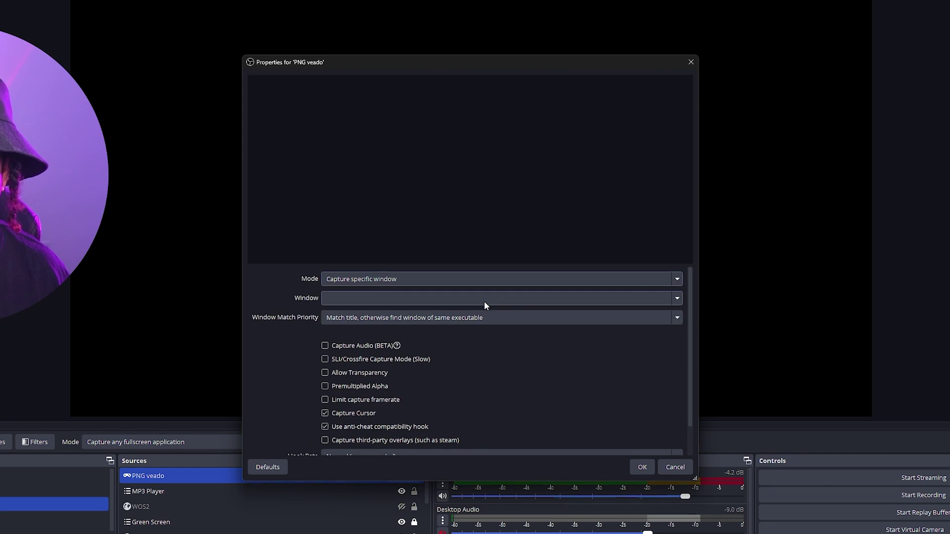
Set the source to capture the veadotube mini window with Allow Transparency enabled
click(628, 298)
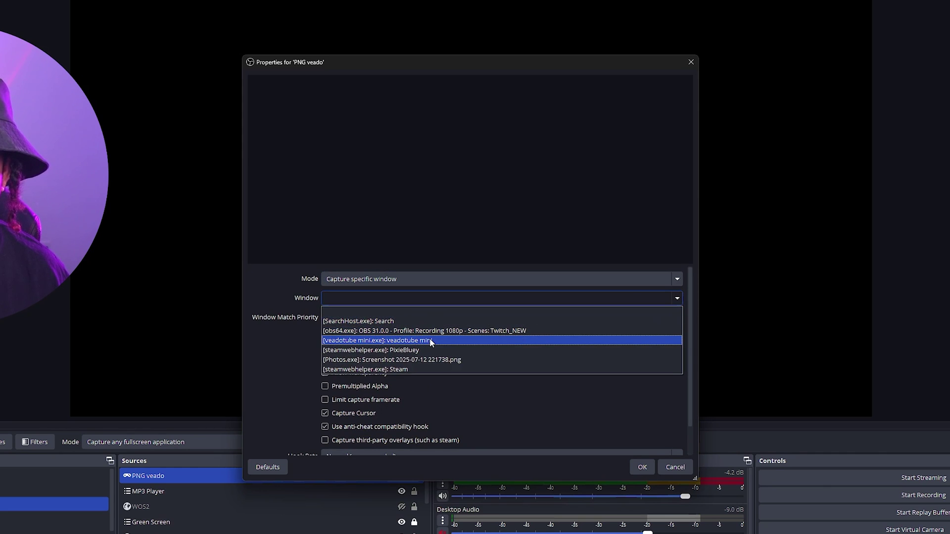
click(429, 338)
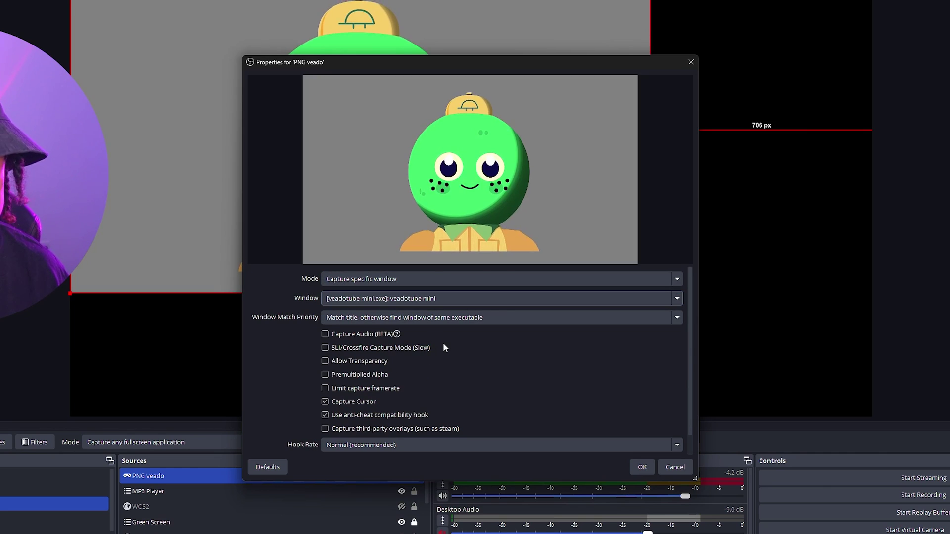
click(325, 361)
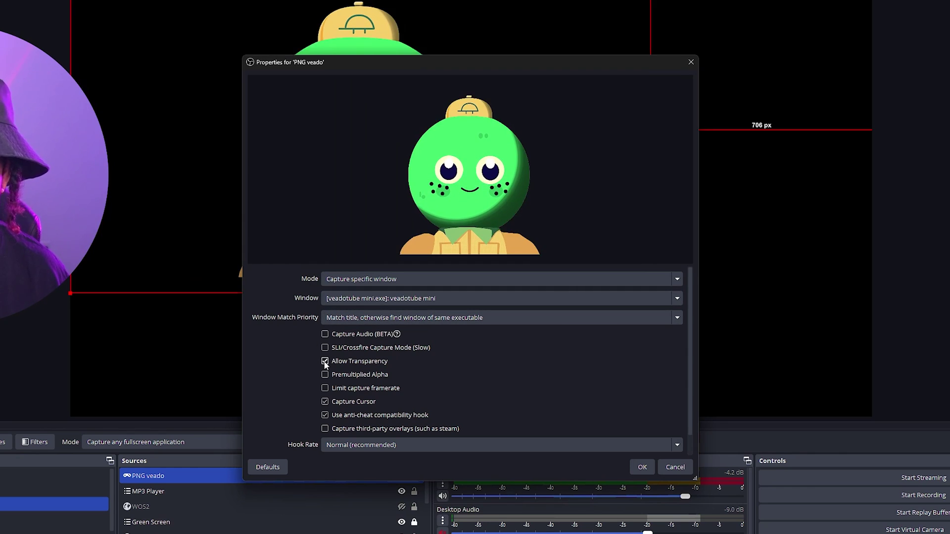
click(642, 468)
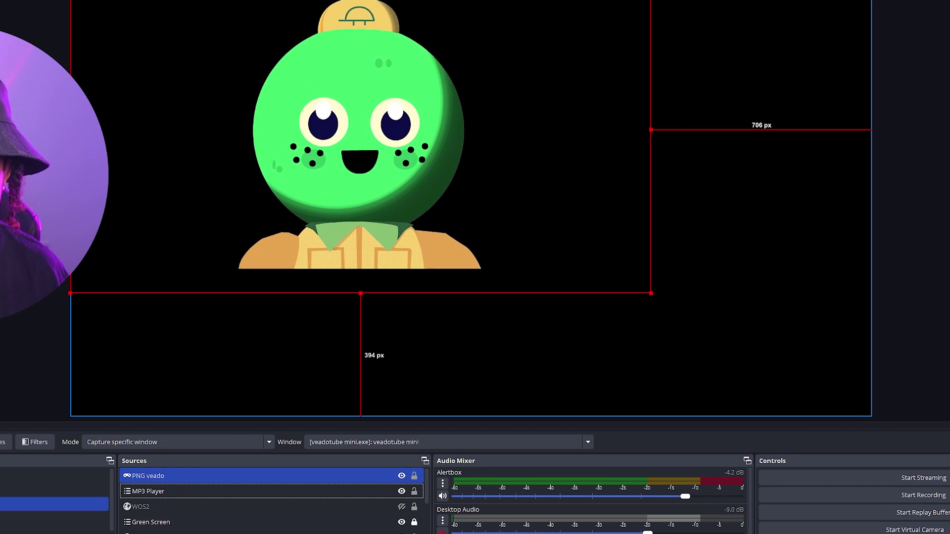
Resize the avatar source and move it into the bottom-left corner of the canvas
drag(651, 293, 874, 367)
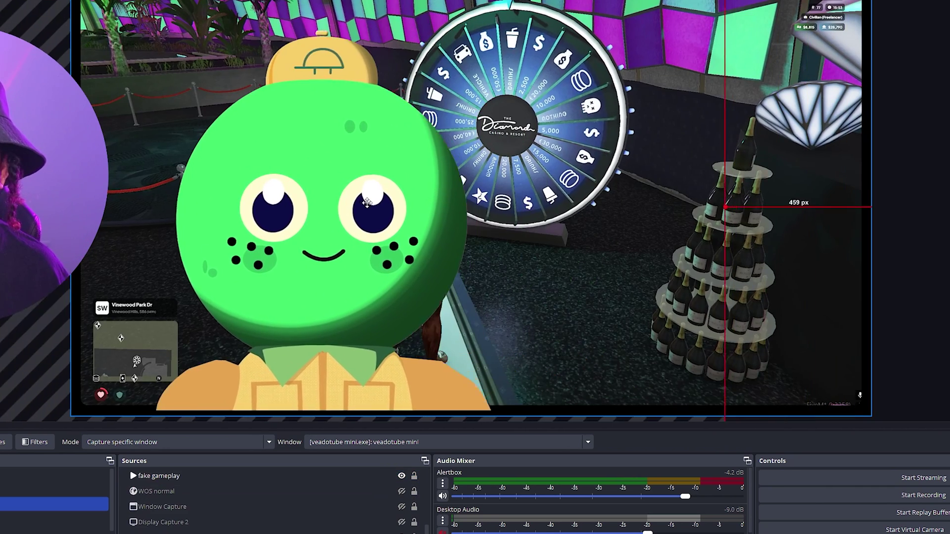
drag(346, 213, 276, 212)
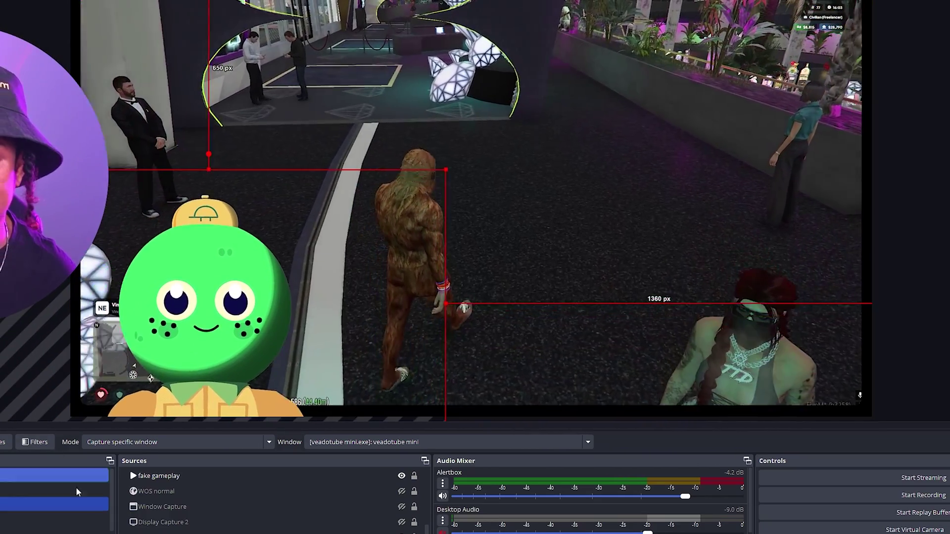
Add a User-defined shader effect filter to the PNG veado source
click(132, 480)
click(134, 491)
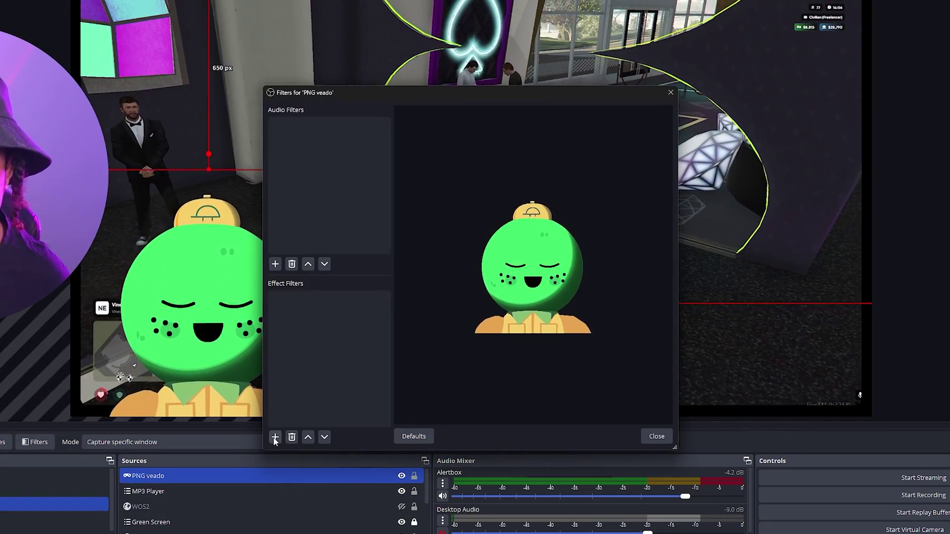
click(275, 438)
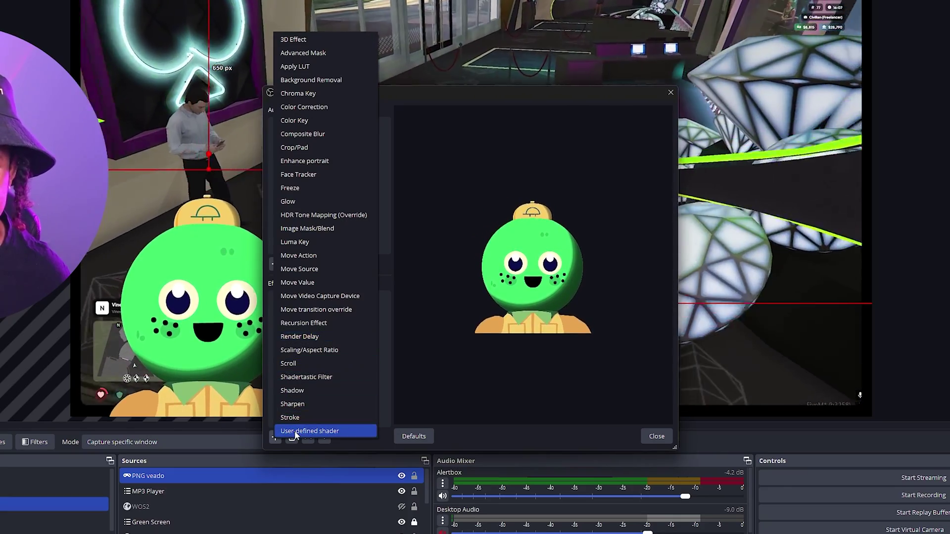
click(297, 430)
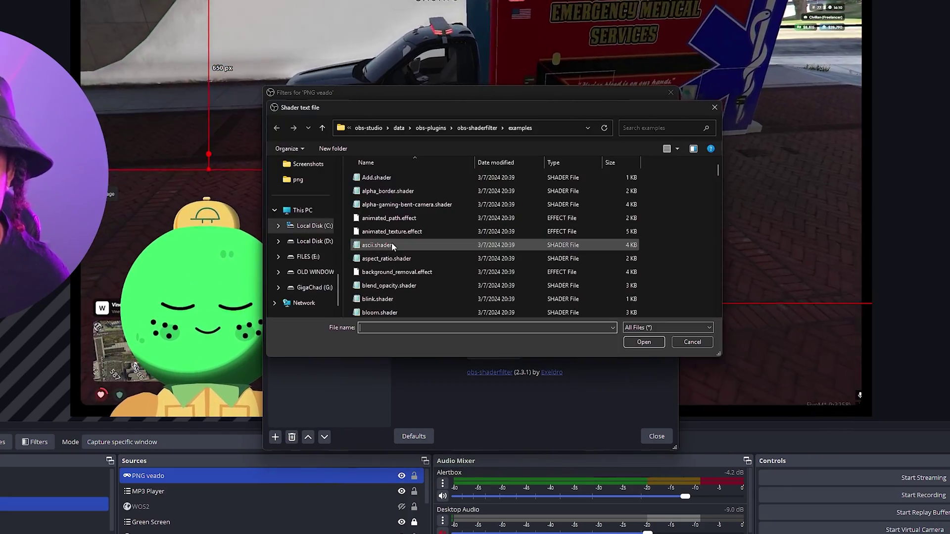
Load Chroma+UV-Distortion.shader into the filter and adjust its Distortion, with Amplitude at 4.93 and Chroma at 0.50
scroll(388, 233, down, 5)
click(386, 284)
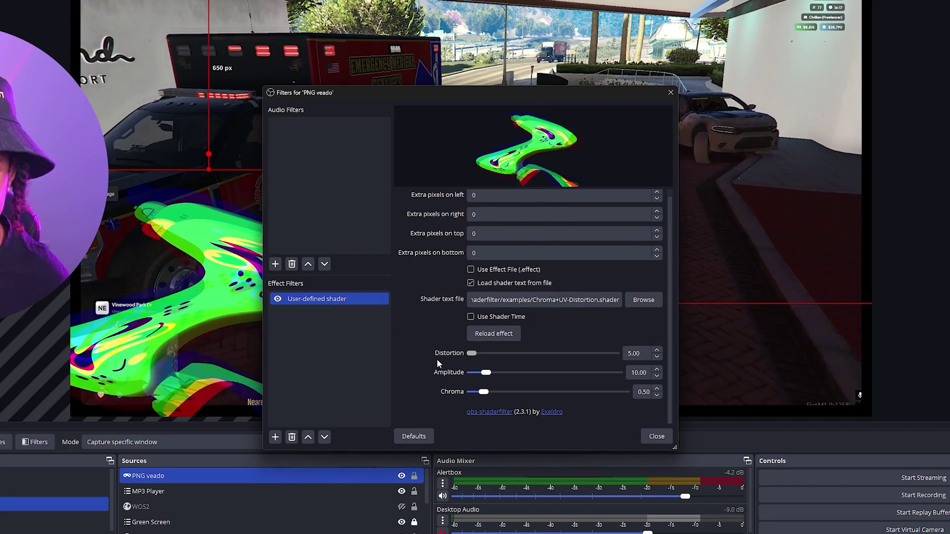
drag(436, 359, 493, 375)
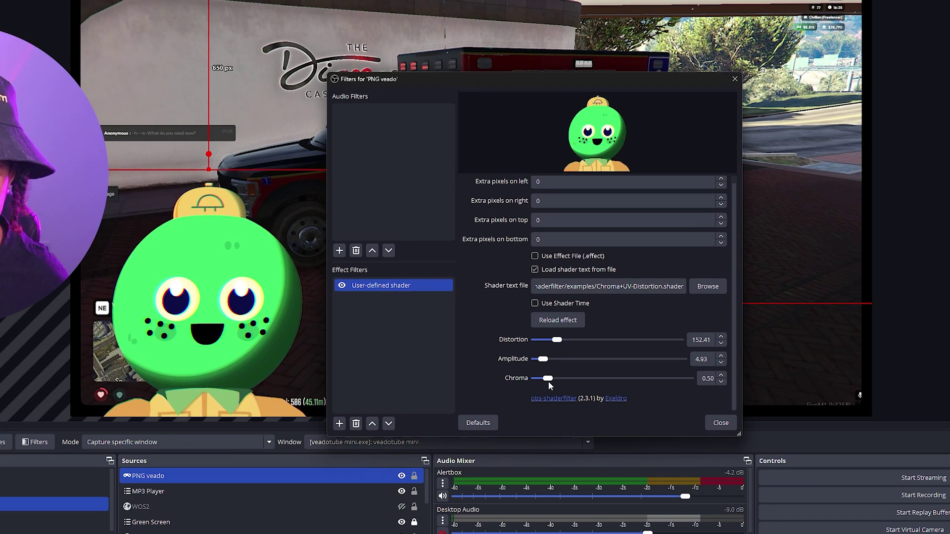
drag(559, 341, 543, 345)
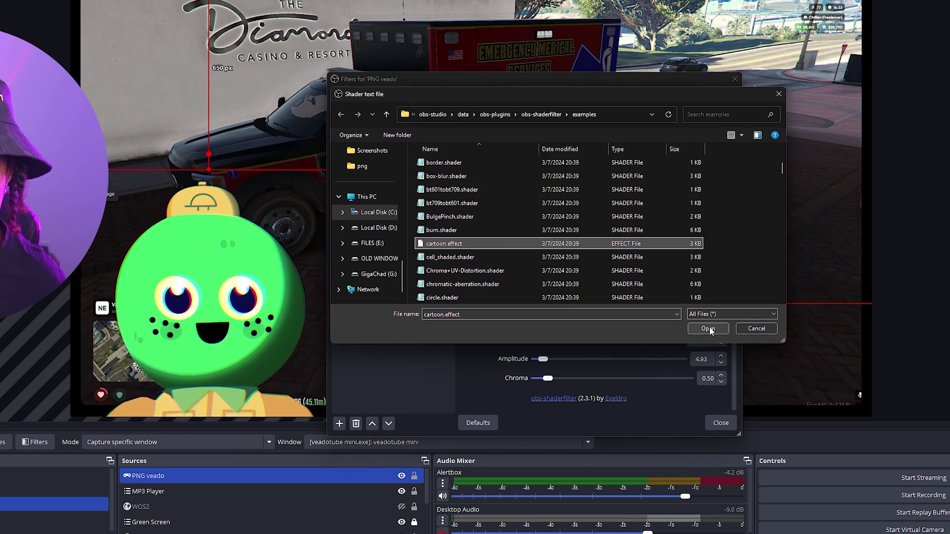
Load cartoon.effect as the filter's shader text file and set its hue steps to 4
click(711, 331)
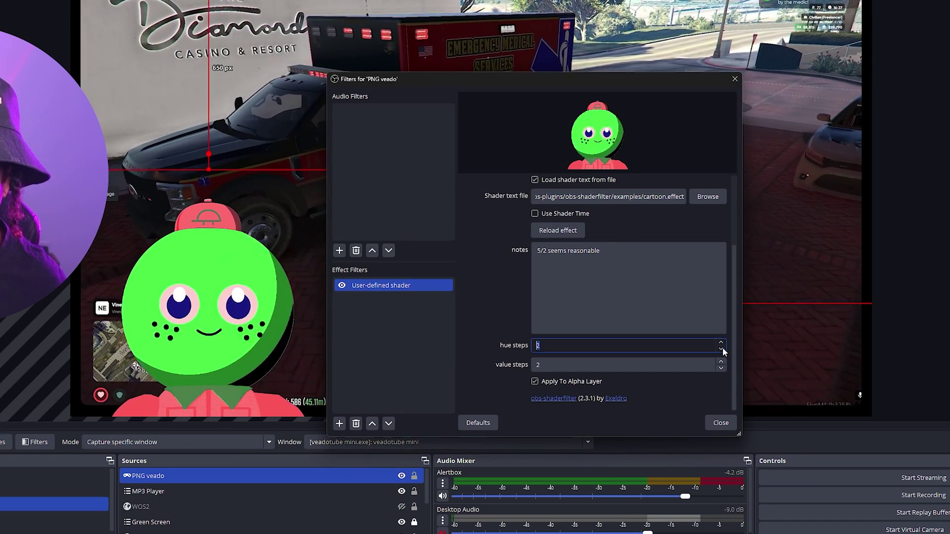
click(723, 350)
click(723, 350)
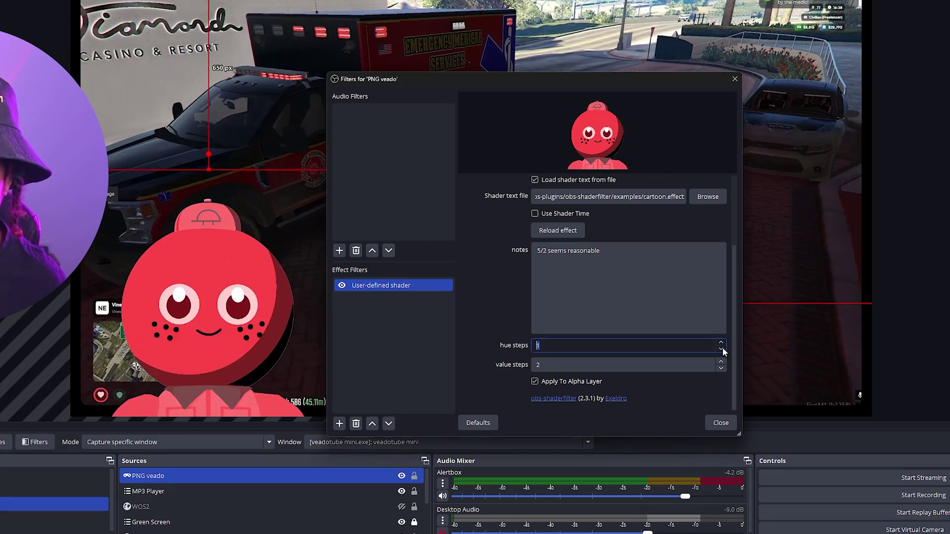
click(721, 350)
click(721, 343)
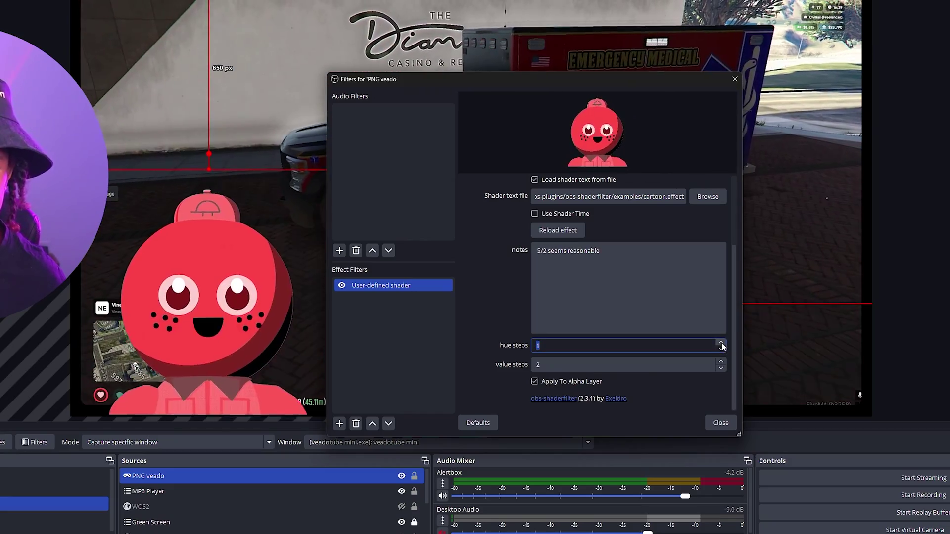
click(721, 344)
click(720, 343)
click(720, 344)
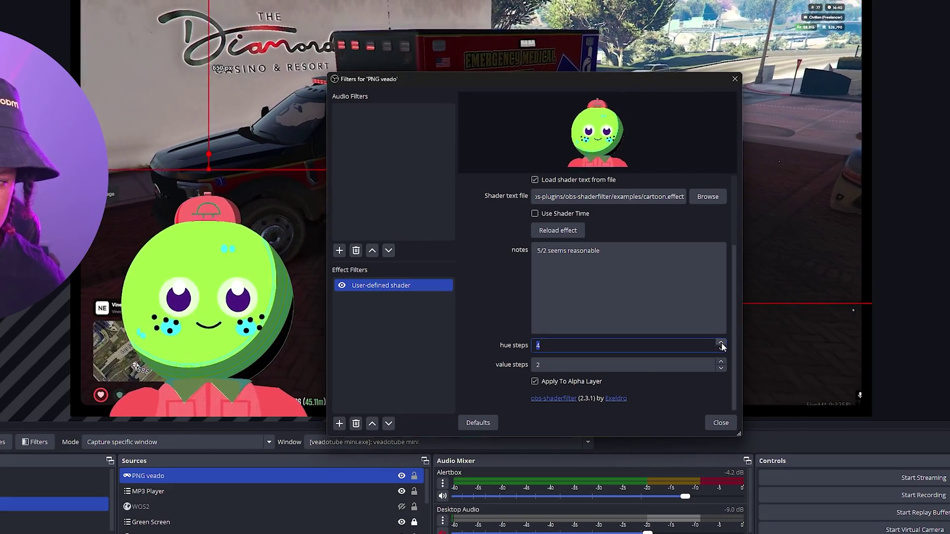
Try a different number of hue steps in the cartoon shader, return to 4, and start adding another effect filter
click(721, 343)
click(721, 348)
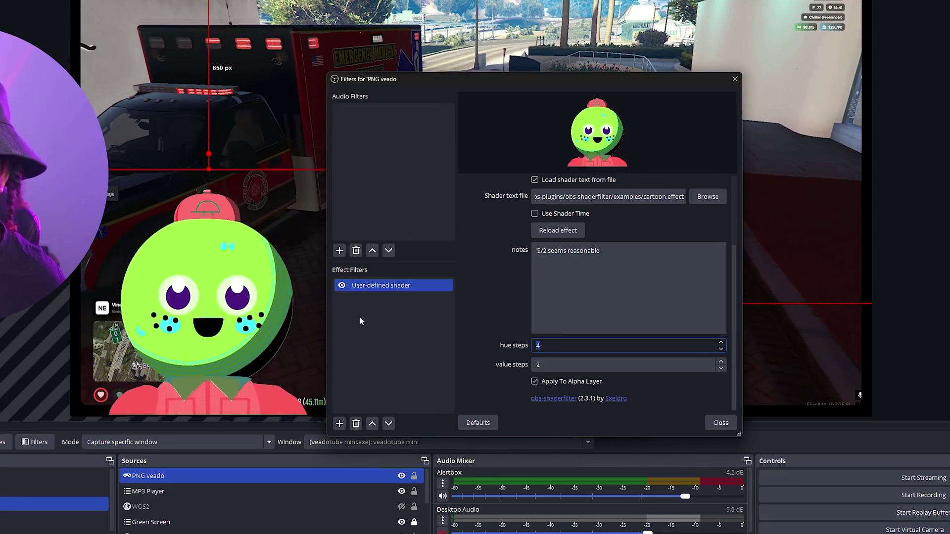
click(340, 425)
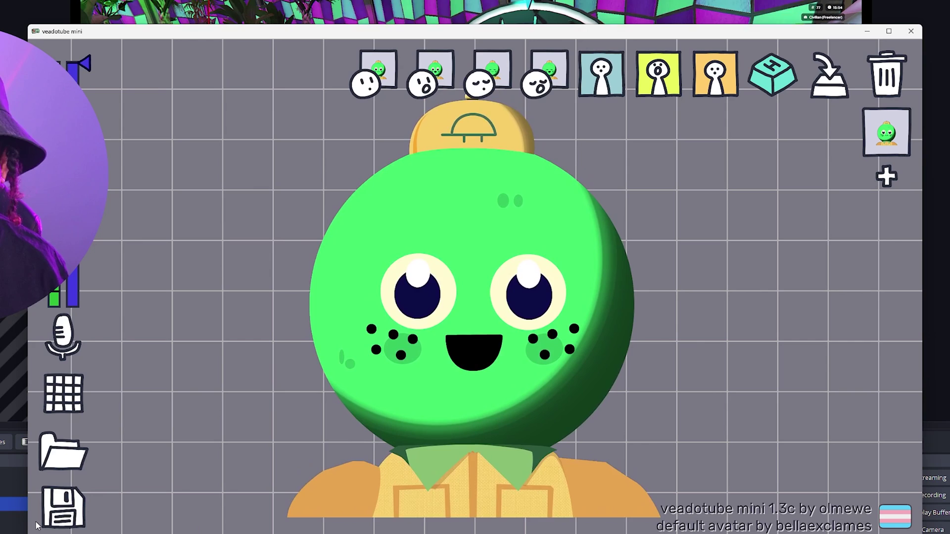
Save the veadotube mini avatar as PEAK_scout.veadomini in the PEAK emotes folder
click(56, 504)
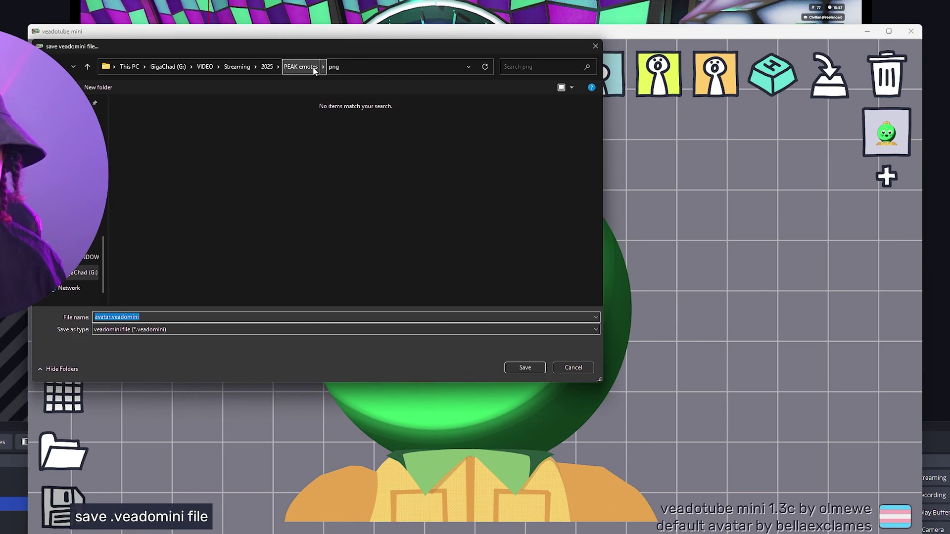
text(PEAK_scout.veadomini)
click(301, 66)
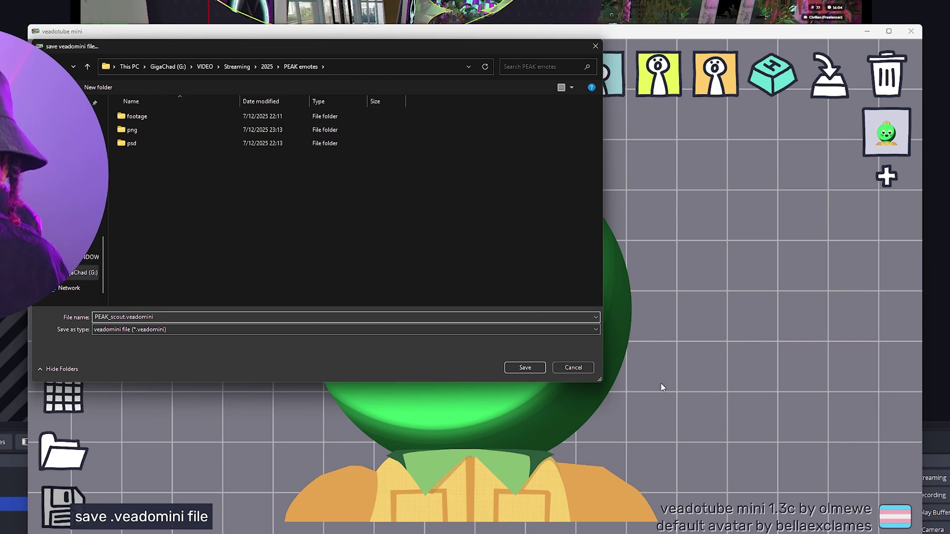
click(525, 367)
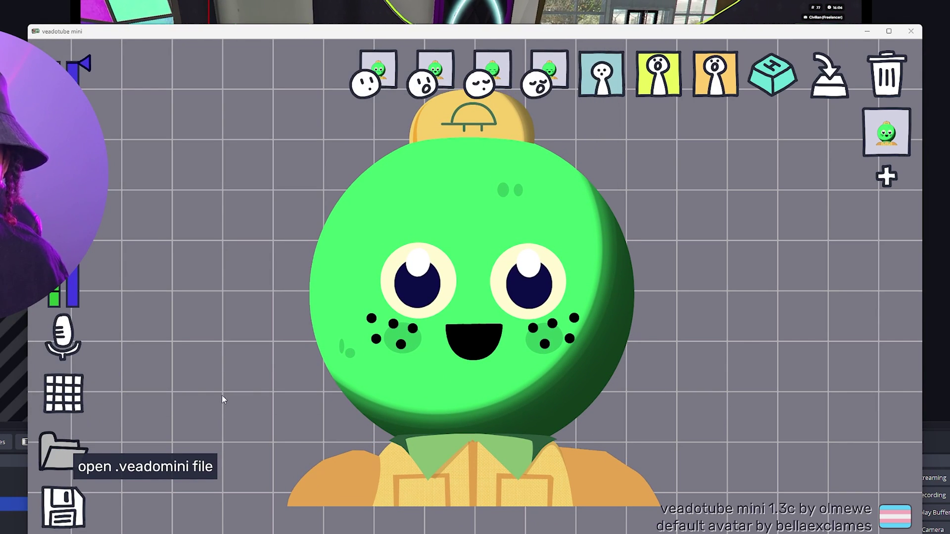
key(Escape)
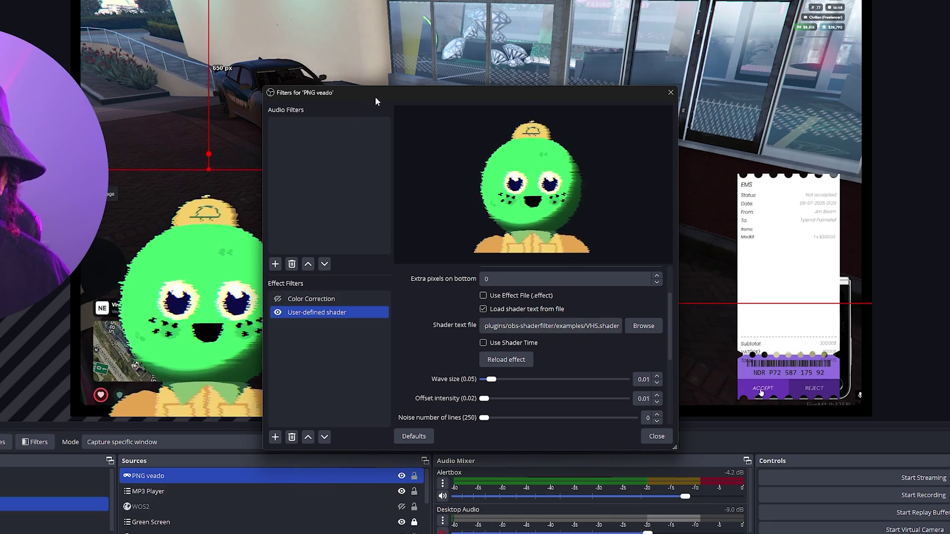
drag(375, 101, 452, 80)
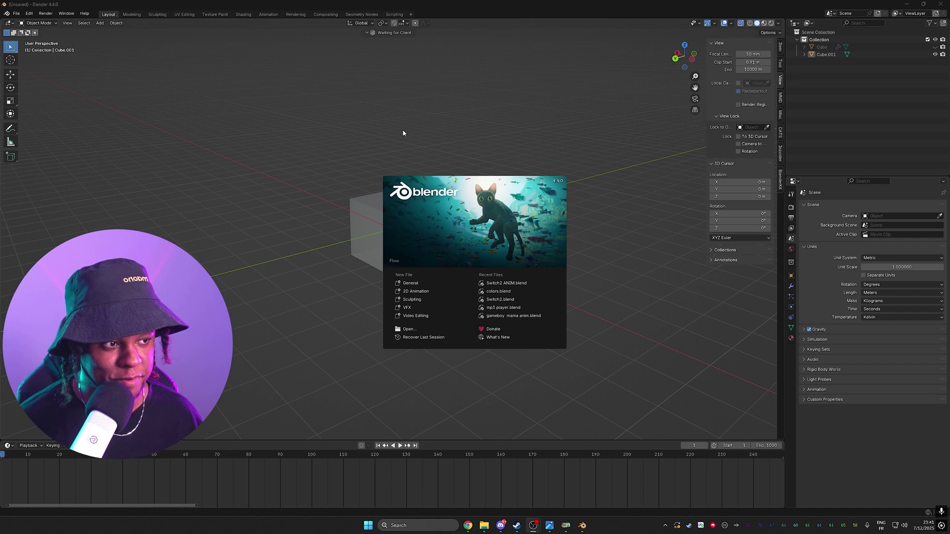
Switch to Blender, dismiss the splash screen and delete the visible cube
click(403, 132)
click(389, 208)
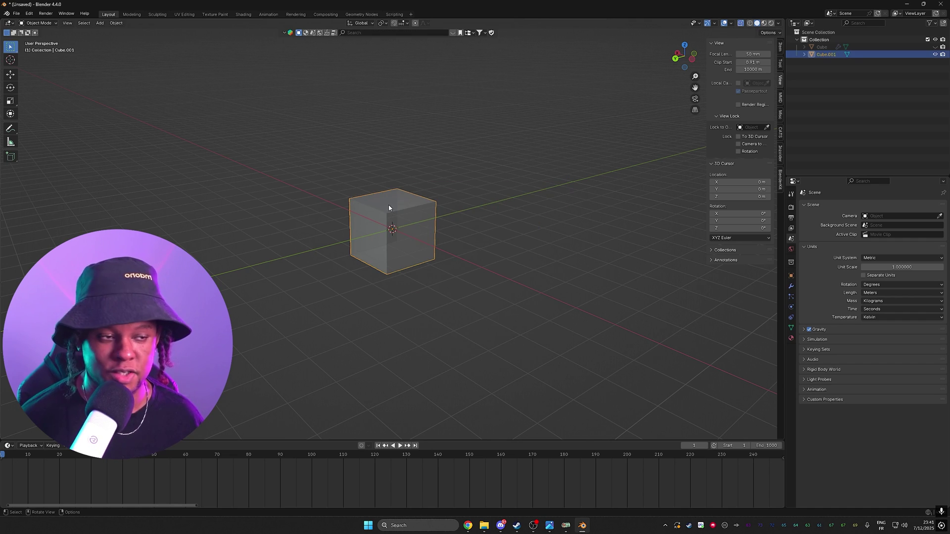
key(Delete)
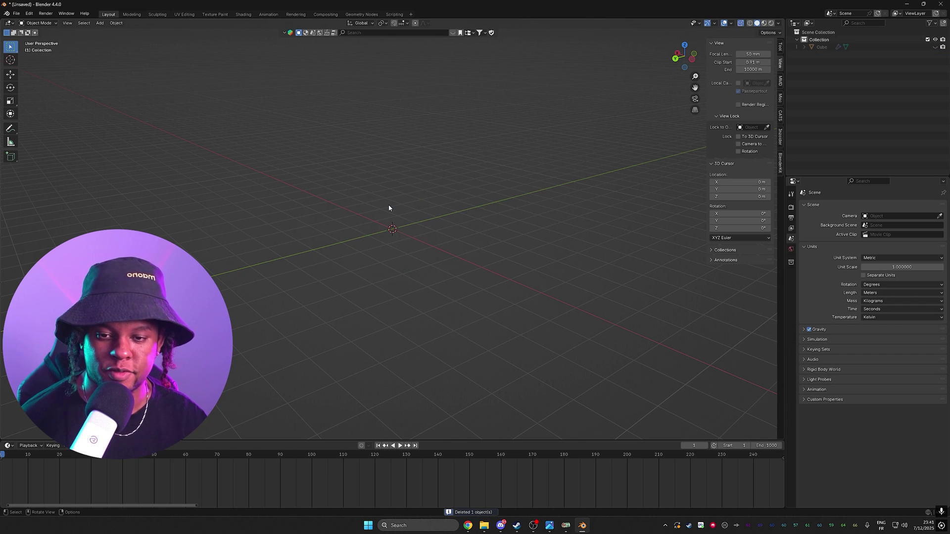
Add a UV sphere at the origin and name it head
key(shift+a)
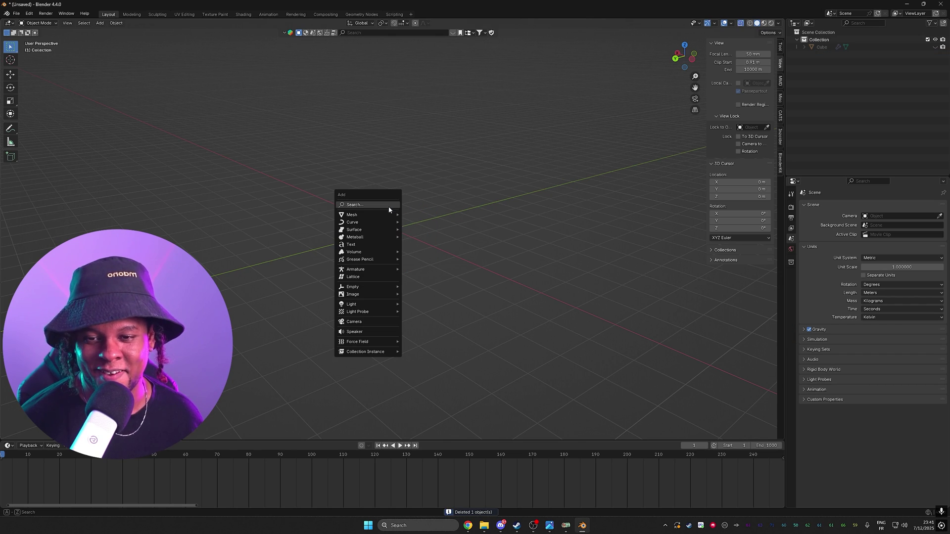
mouse_move(387, 213)
click(444, 238)
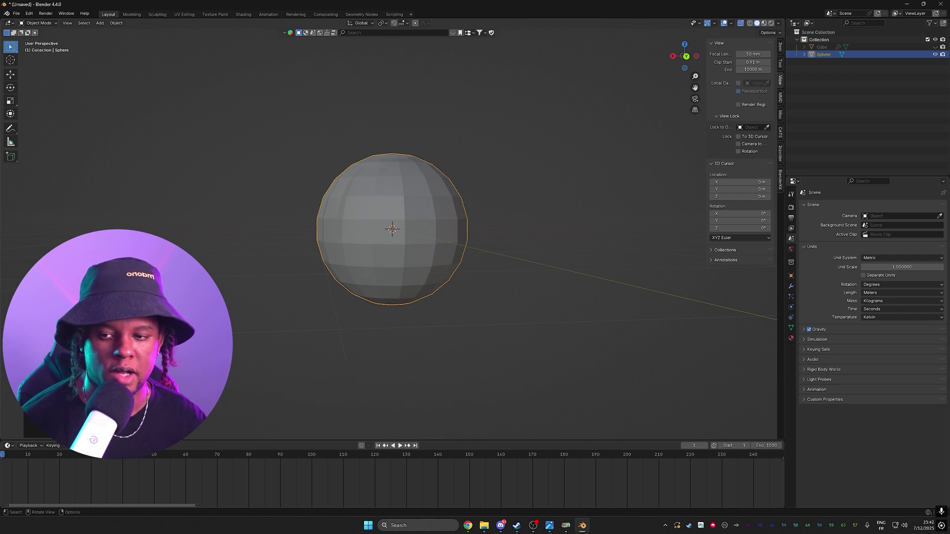
click(474, 241)
Add mouth closed.png as a front-view reference image and scale it down to match the head sphere
key(shift+a)
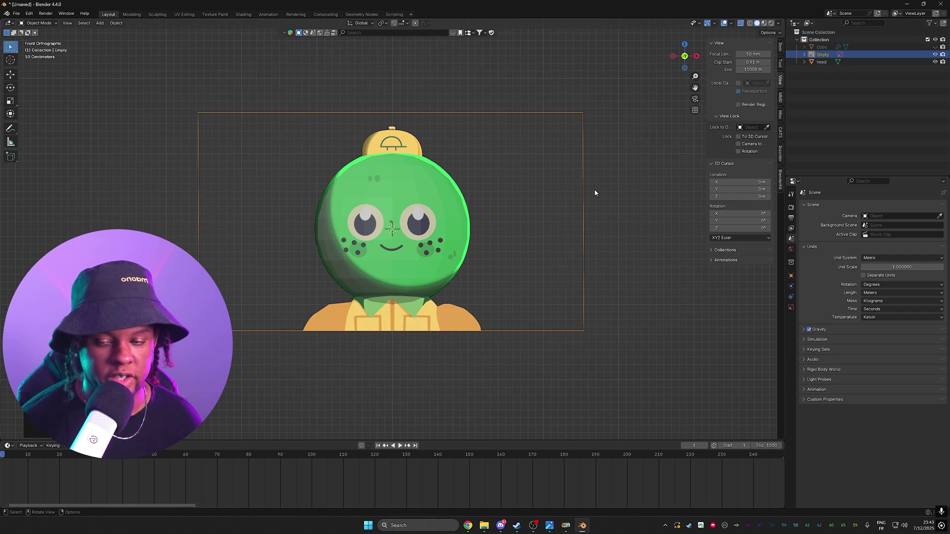
key(s)
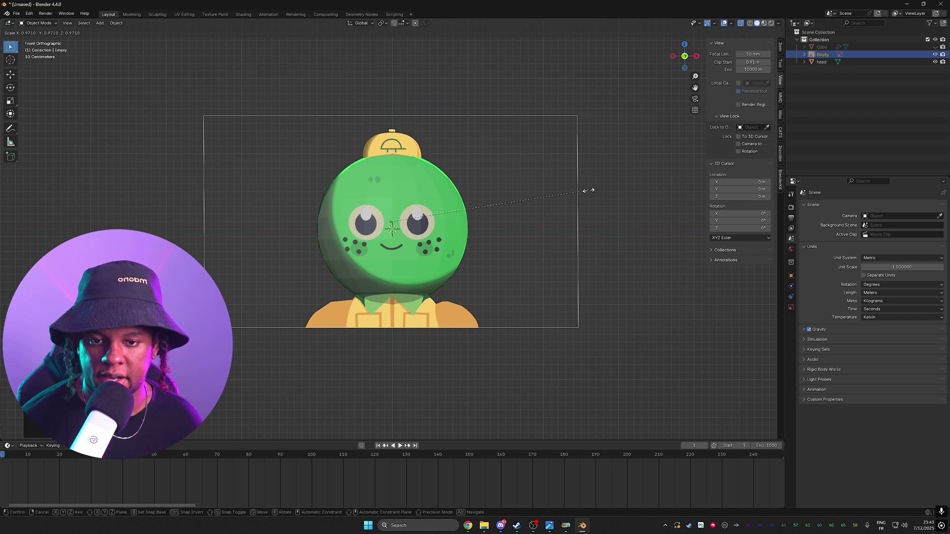
click(583, 192)
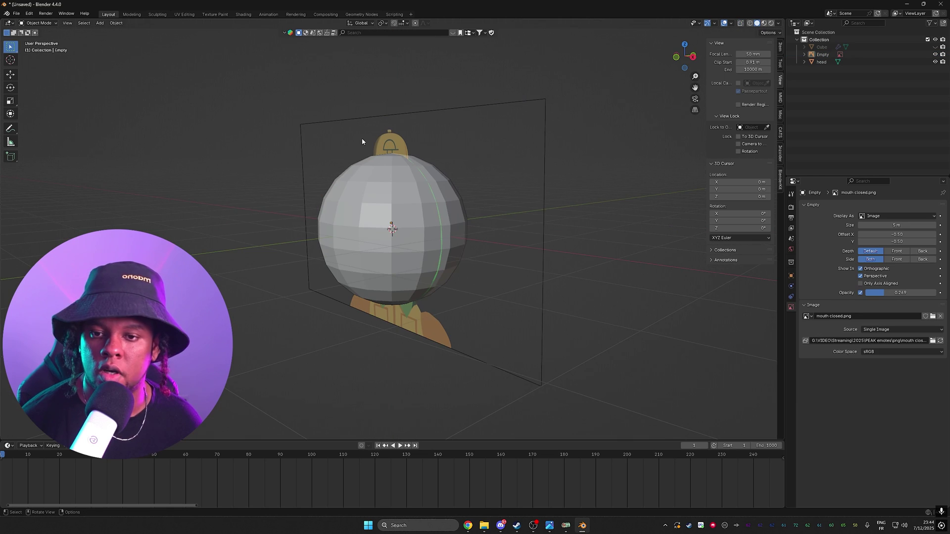
click(362, 139)
click(223, 75)
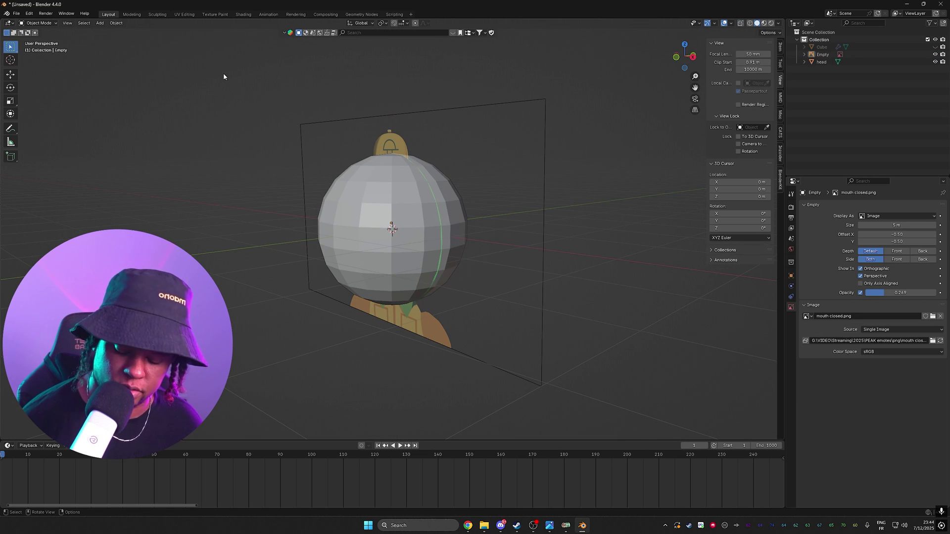
Add another UV sphere for the hat, scale it down and raise it along Z onto the head
key(shift+a)
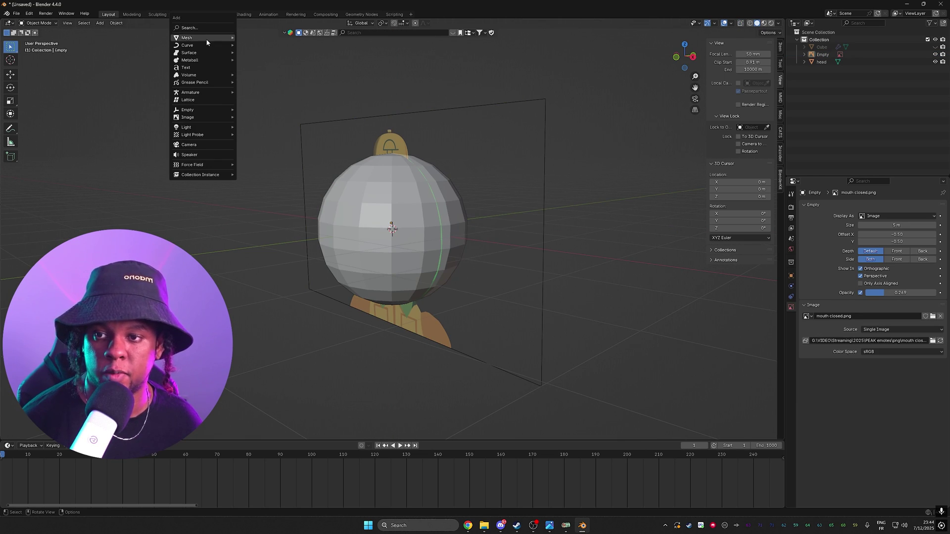
mouse_move(207, 43)
click(258, 59)
key(Tab)
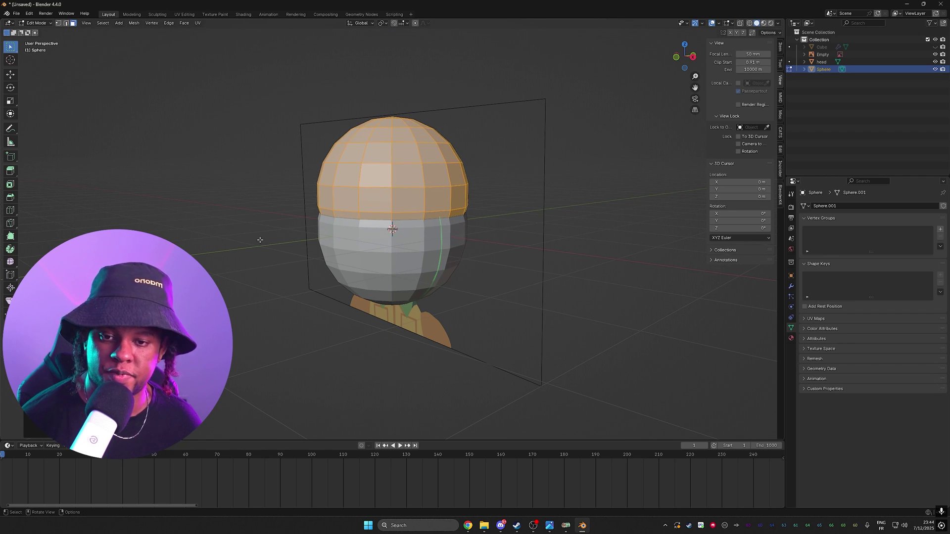
key(s)
key(z)
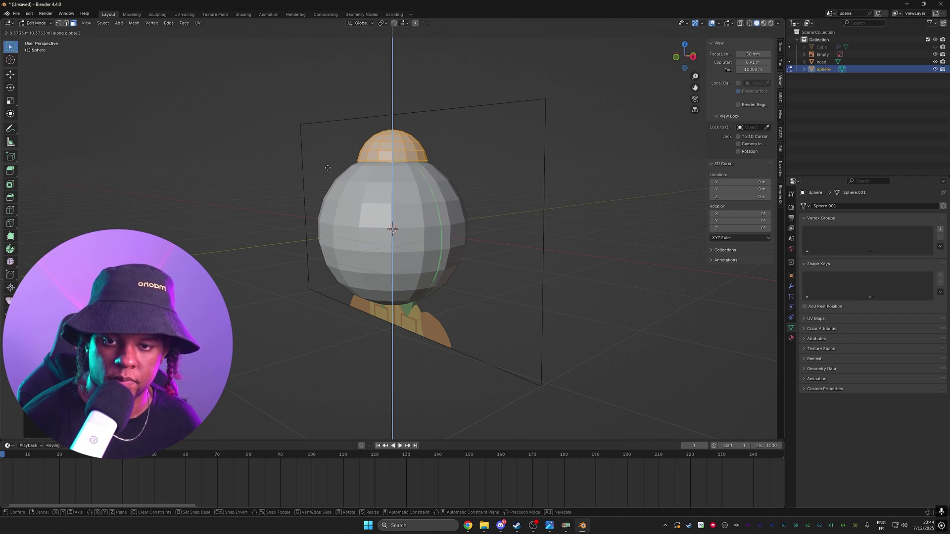
Select the lower part of the hat sphere in front view and delete it to leave an open dome
key(KP_1)
drag(340, 135, 455, 177)
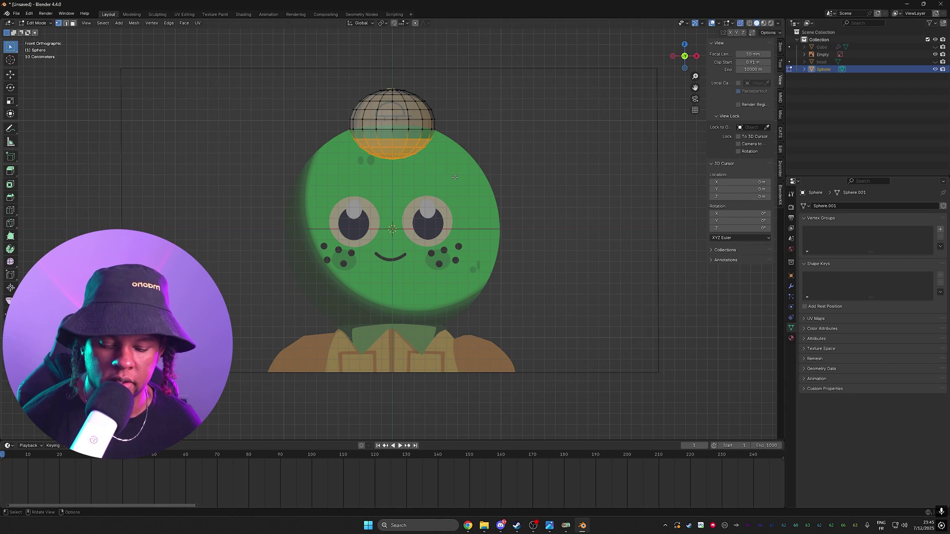
key(x)
click(456, 177)
Select the hat's open bottom edge loop and add one centred loop cut through the lowest band of faces
drag(573, 135, 558, 118)
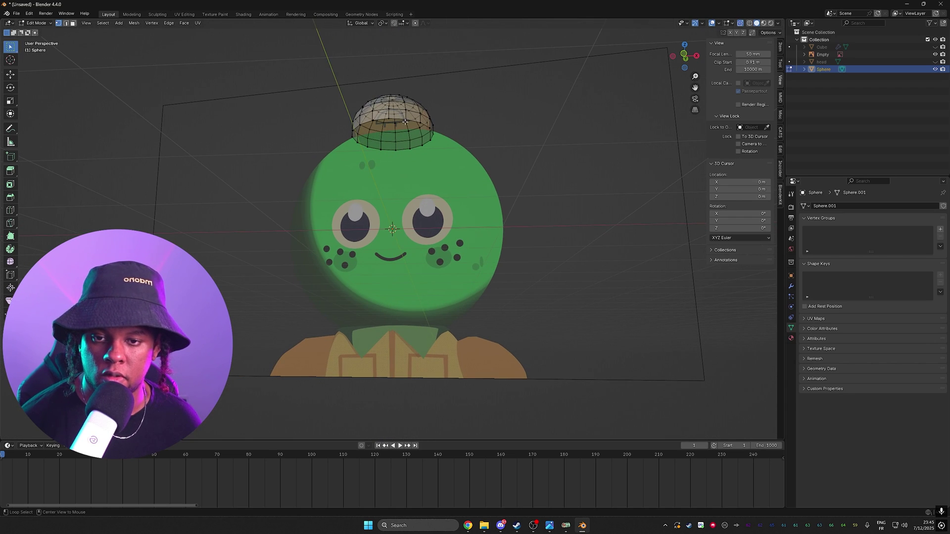
alt+click(401, 121)
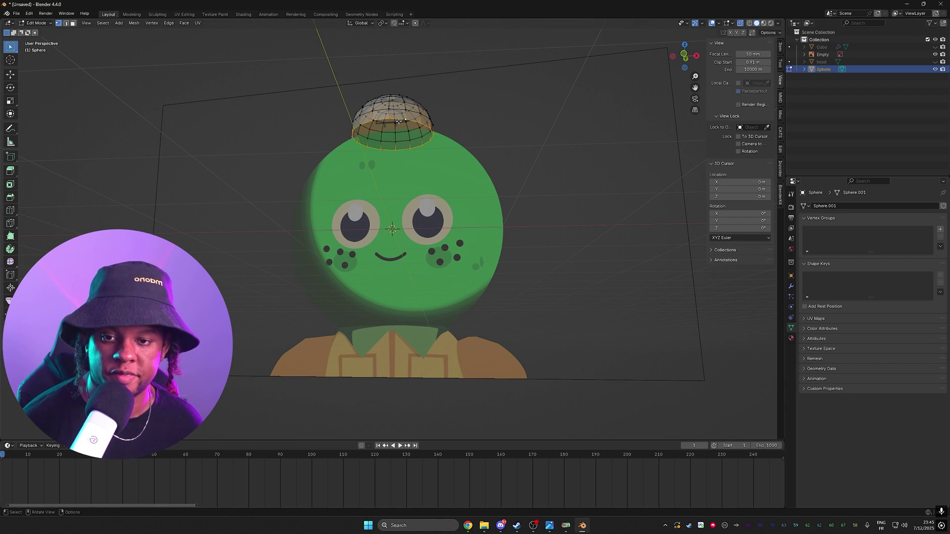
key(KP_3)
key(ctrl+r)
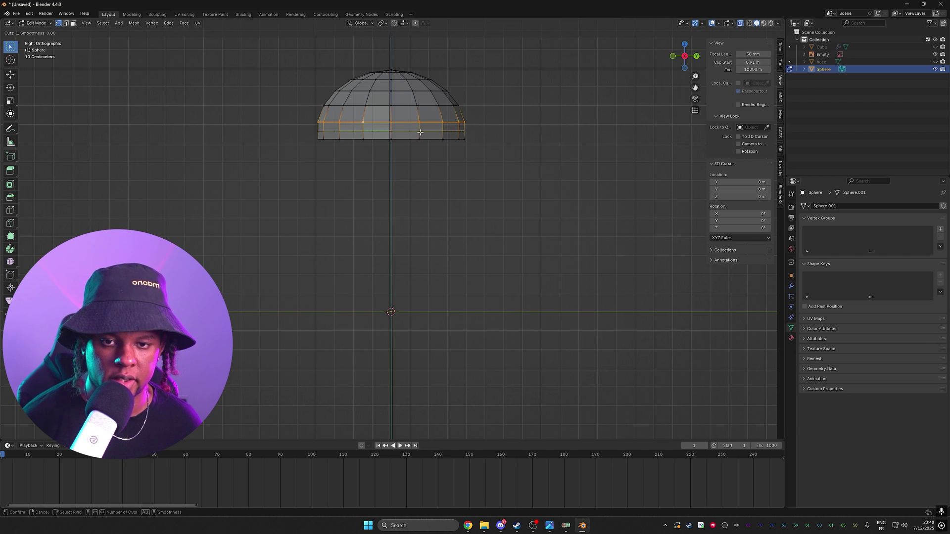
click(420, 133)
right_click(420, 132)
Extrude the front half of the hat's lowest face ring about 0.32 m outward to form the brim
drag(493, 154, 388, 130)
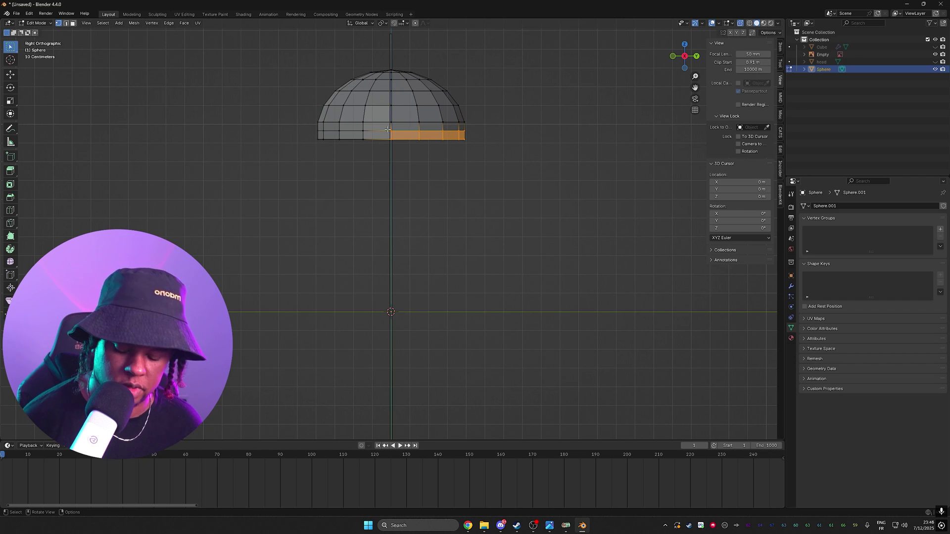
key(e)
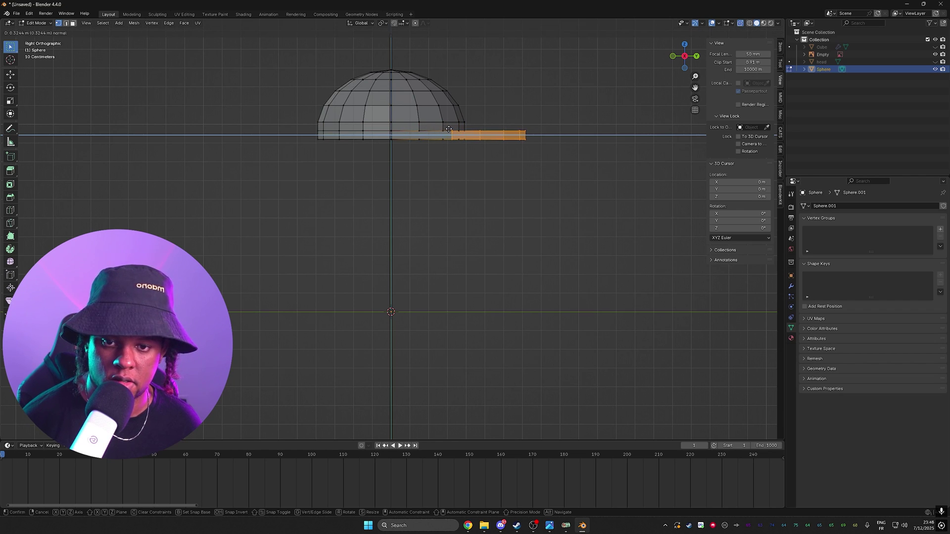
click(452, 130)
drag(381, 89, 305, 130)
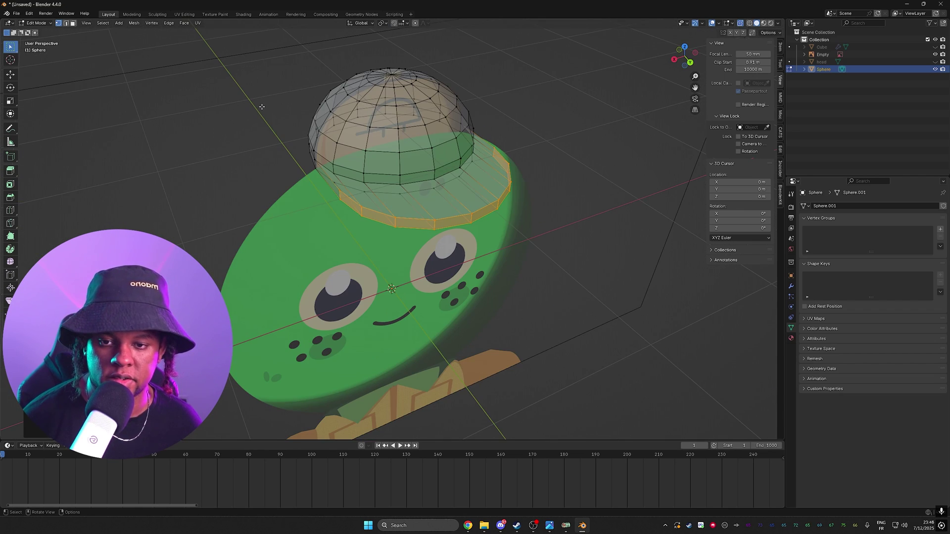
key(Tab)
Add a UV sphere below the head and shape it into a blocky chest
key(KP_1)
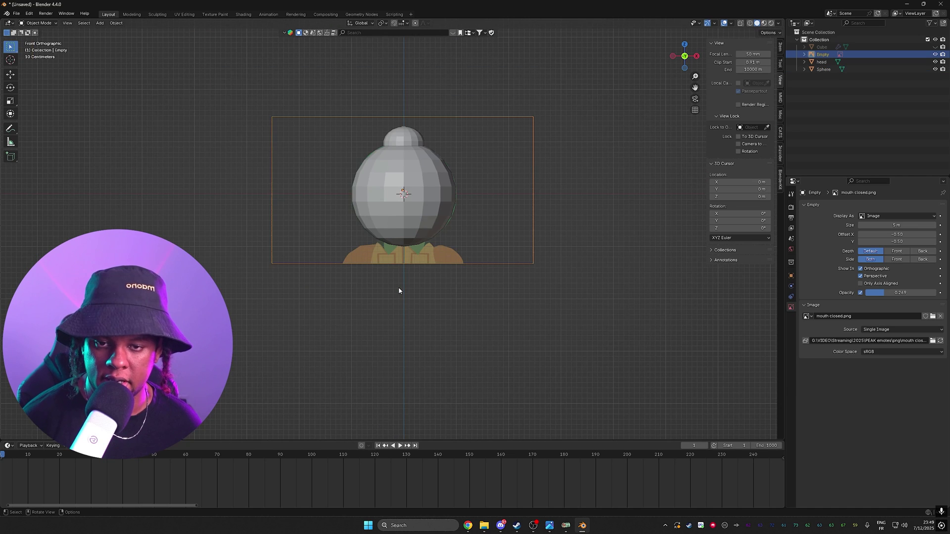
scroll(399, 288, up, 2)
click(396, 338)
key(shift+a)
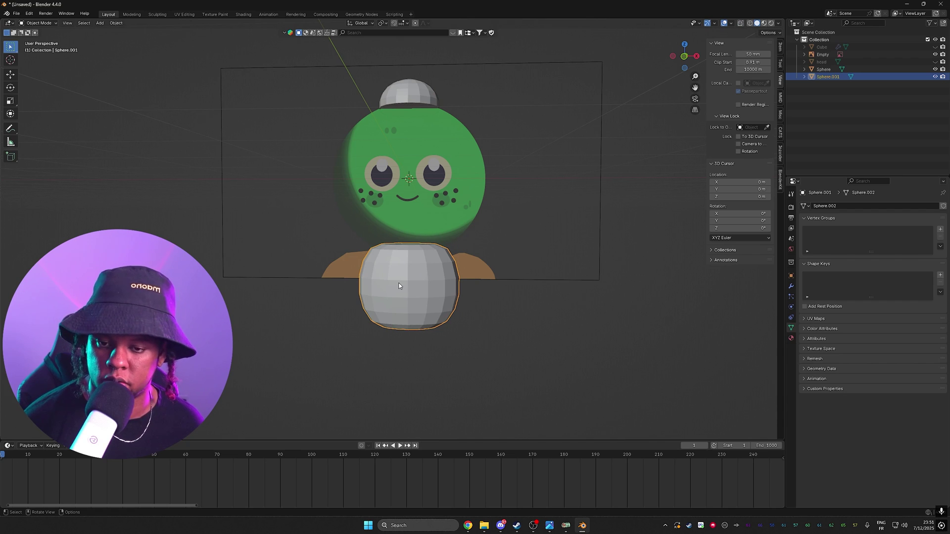
Duplicate the chest to the character's side and rotate the copy to form an arm
key(shift+d)
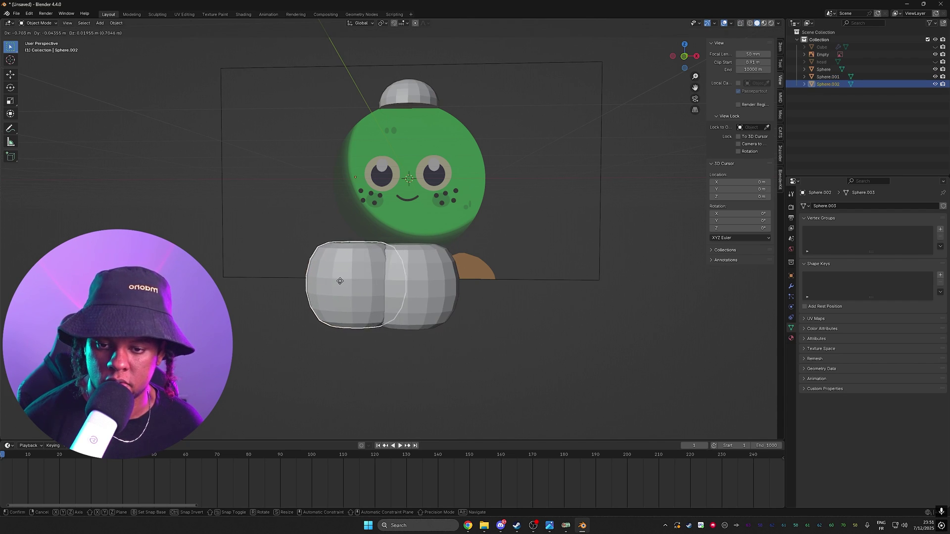
click(331, 281)
key(KP_1)
key(r)
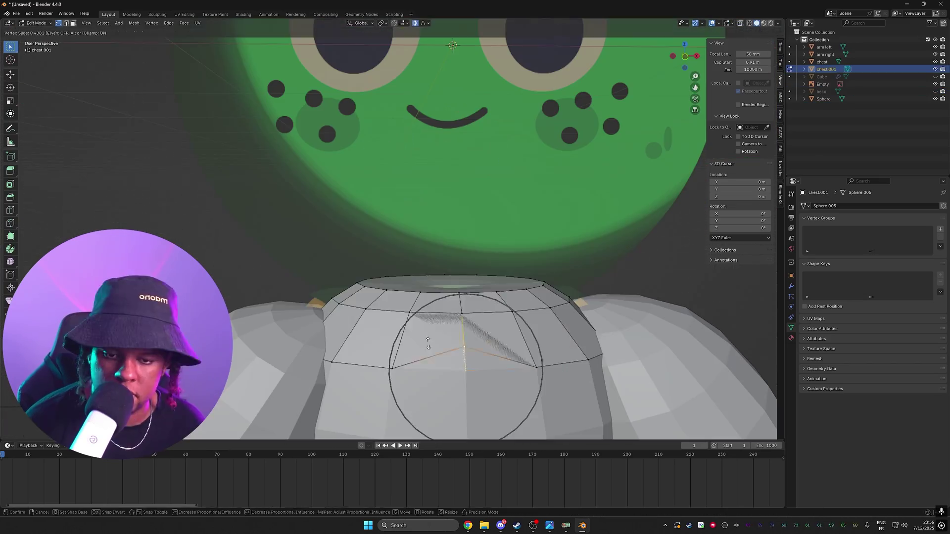
Move the selected end of the arm sphere along Y with proportional editing to shape the arm
key(alt+z)
key(g)
key(y)
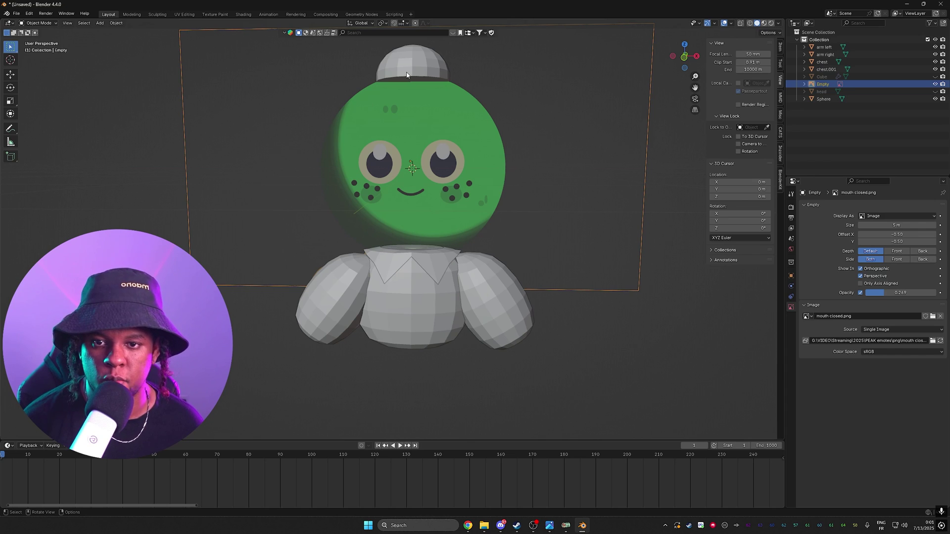
Finish the hat with a small cube on its crown and delete the unused hidden Cube object
click(409, 60)
key(KP_1)
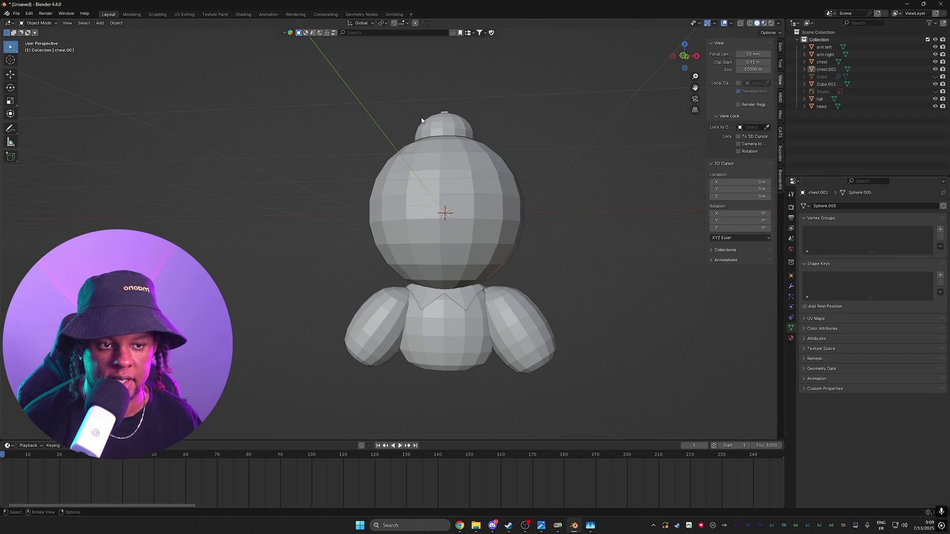
key(Delete)
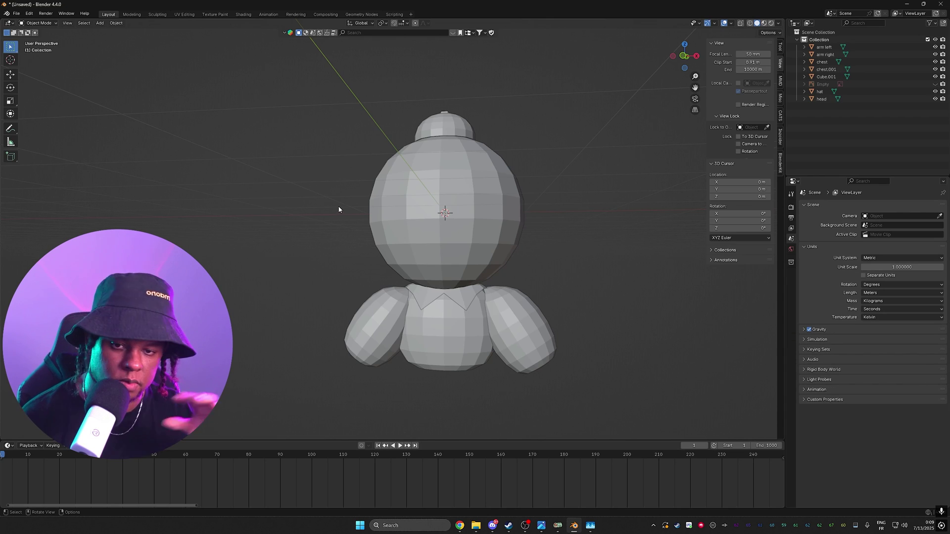
Add a camera for the character and a spot light placed above and to one side of the head
key(shift+a)
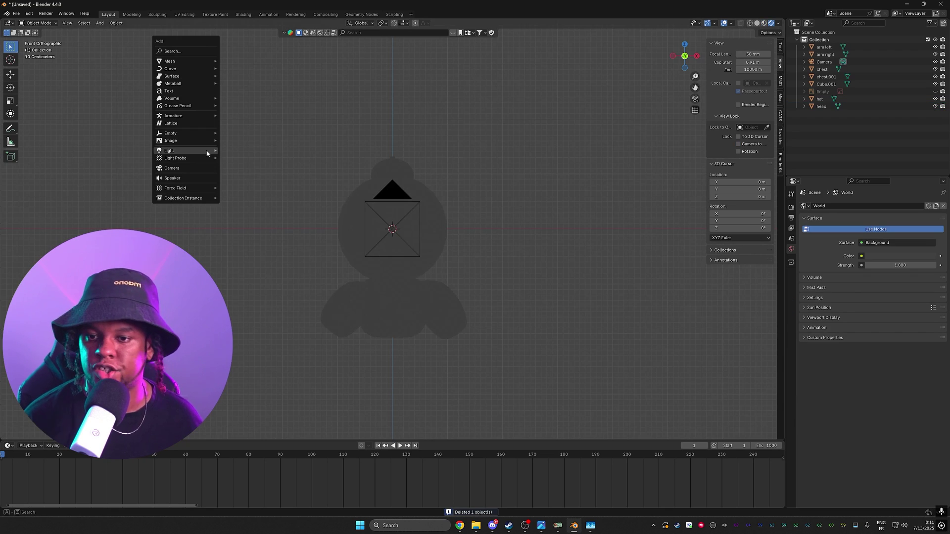
mouse_move(207, 153)
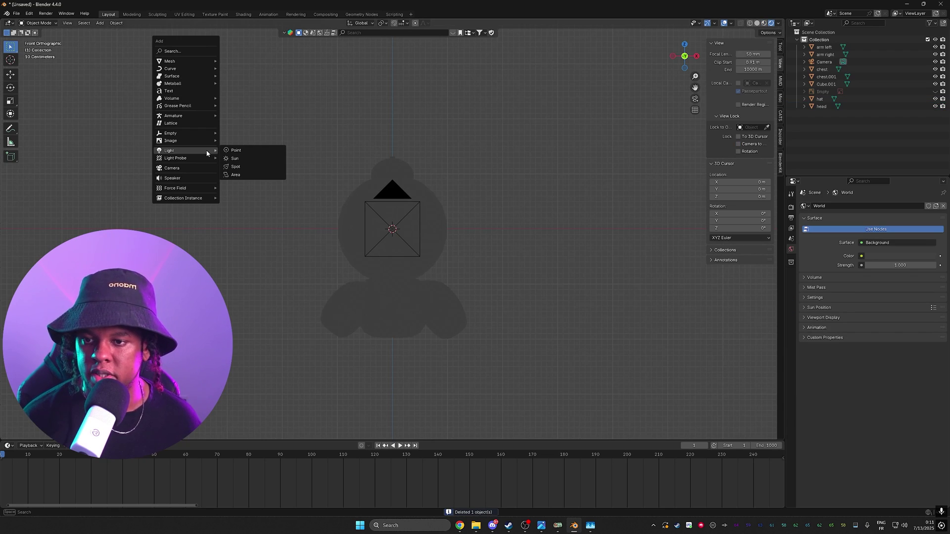
click(239, 166)
key(g)
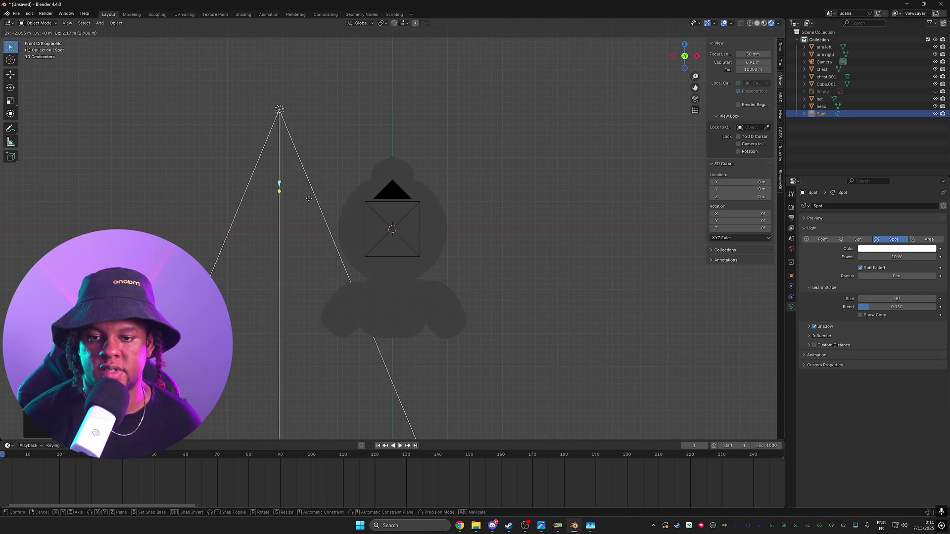
click(273, 120)
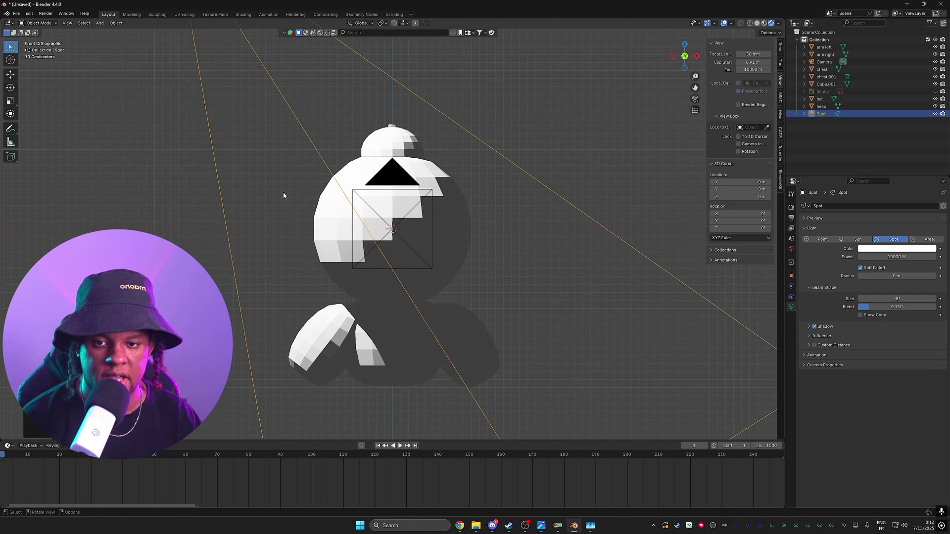
key(KP_0)
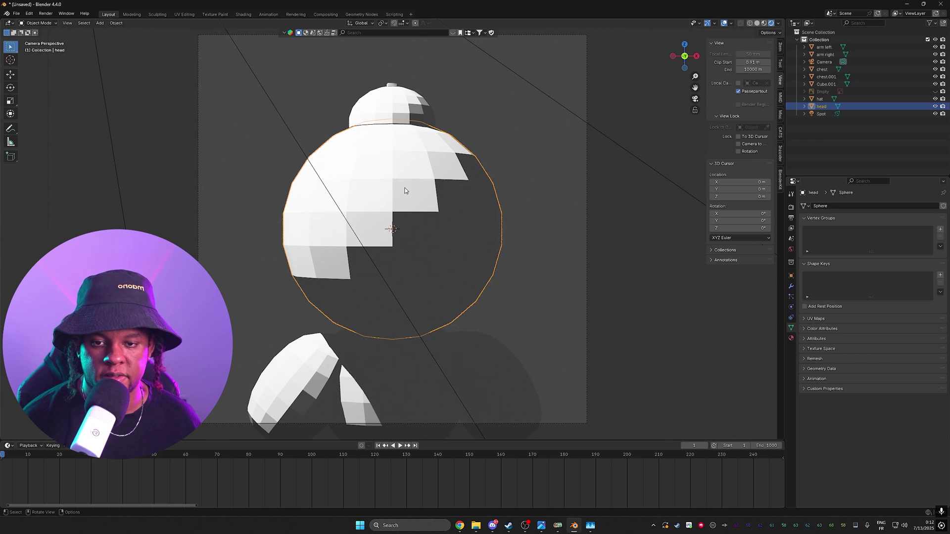
Apply smooth shading to the head and the hat
right_click(405, 190)
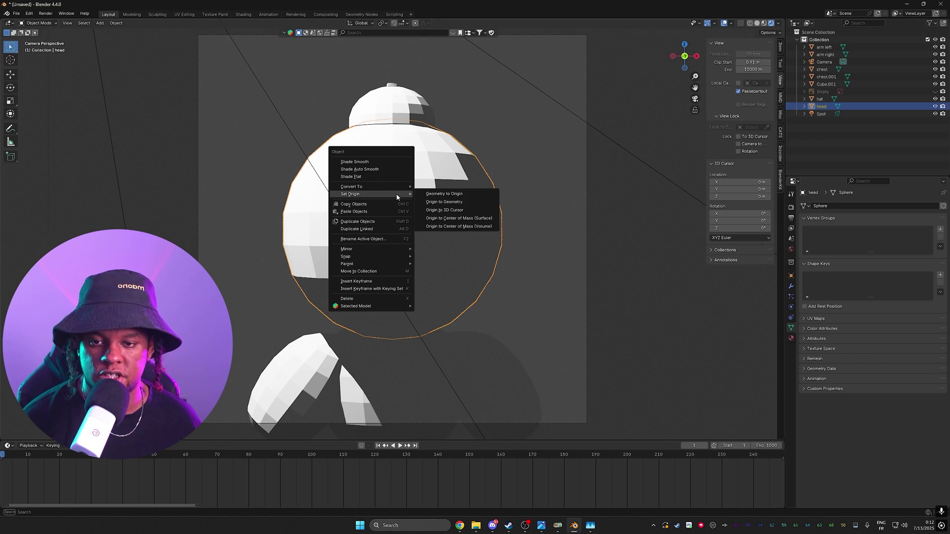
click(378, 162)
click(369, 107)
right_click(369, 107)
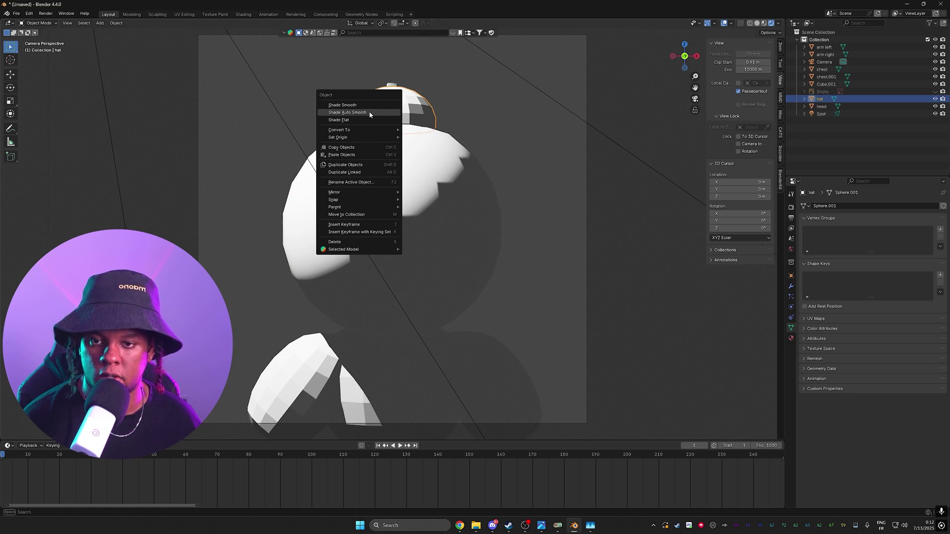
click(369, 112)
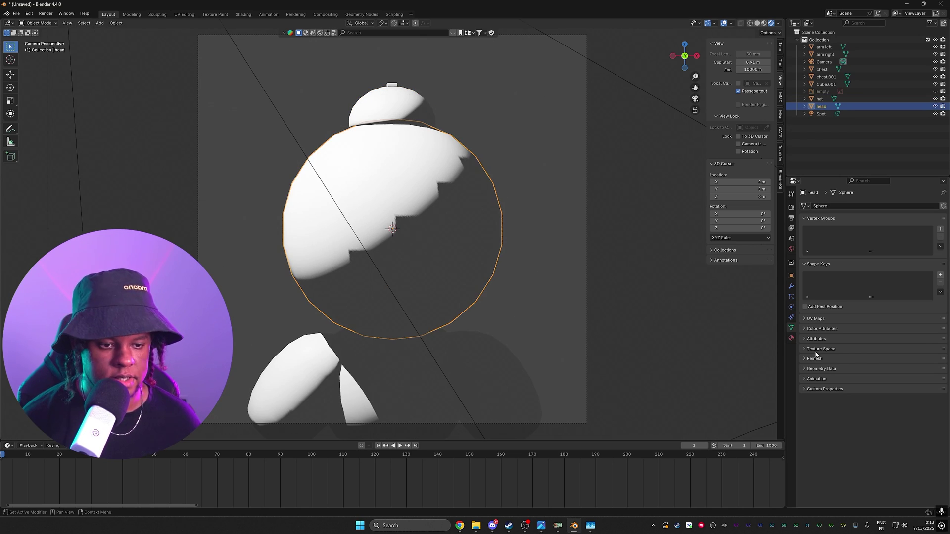
Colour the character with materials: cyan head, yellow hat and chest, orange arms and green collar
click(790, 338)
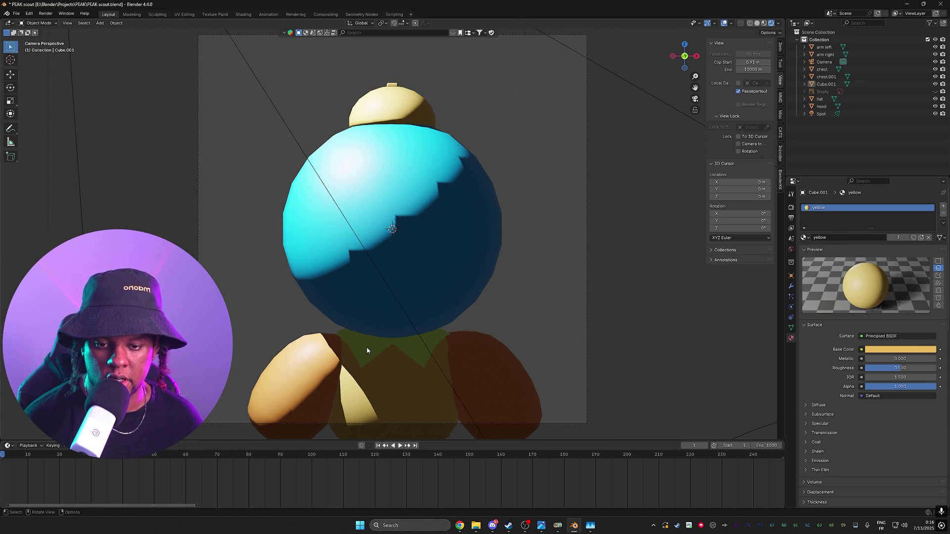
click(366, 351)
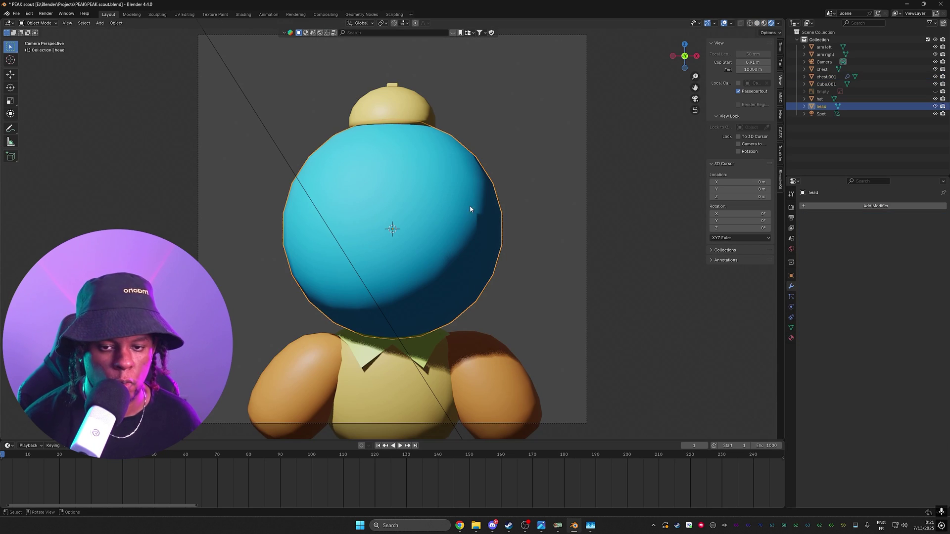
Add a Subdivision Surface modifier with render level 1 to the head, and smooth the arms with subdivision too
click(819, 206)
mouse_move(818, 206)
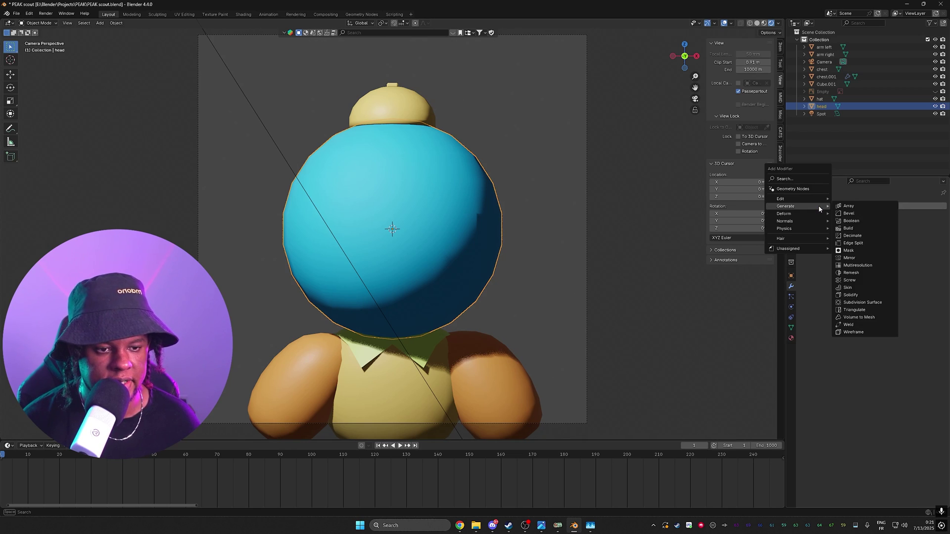
click(863, 302)
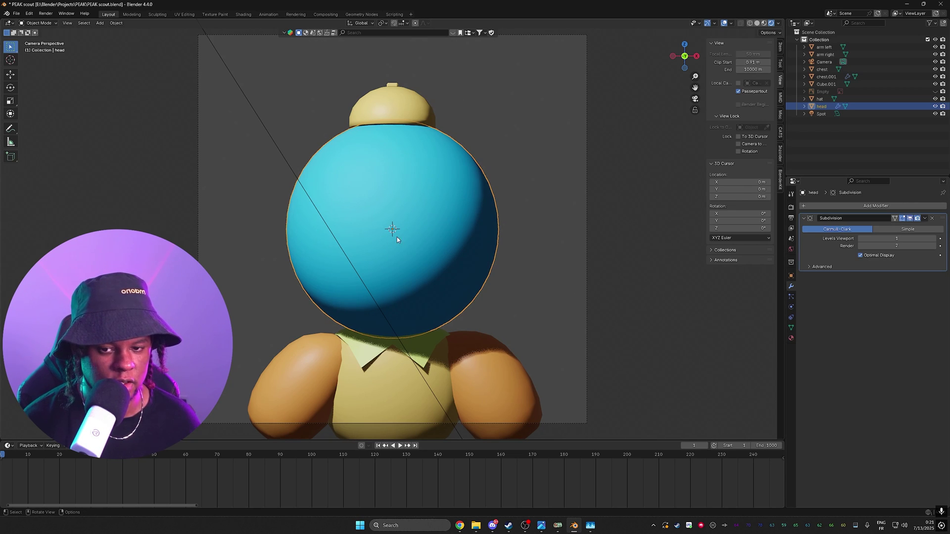
click(860, 246)
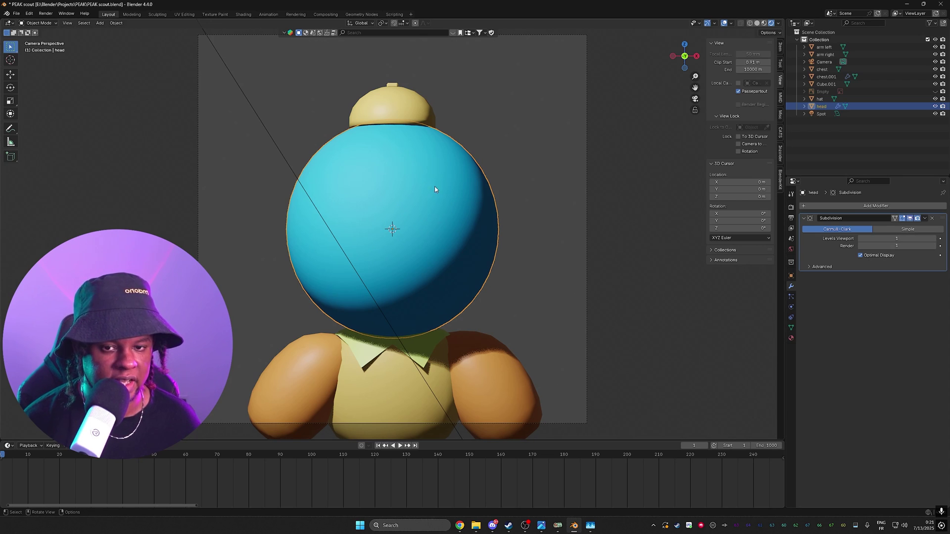
click(291, 381)
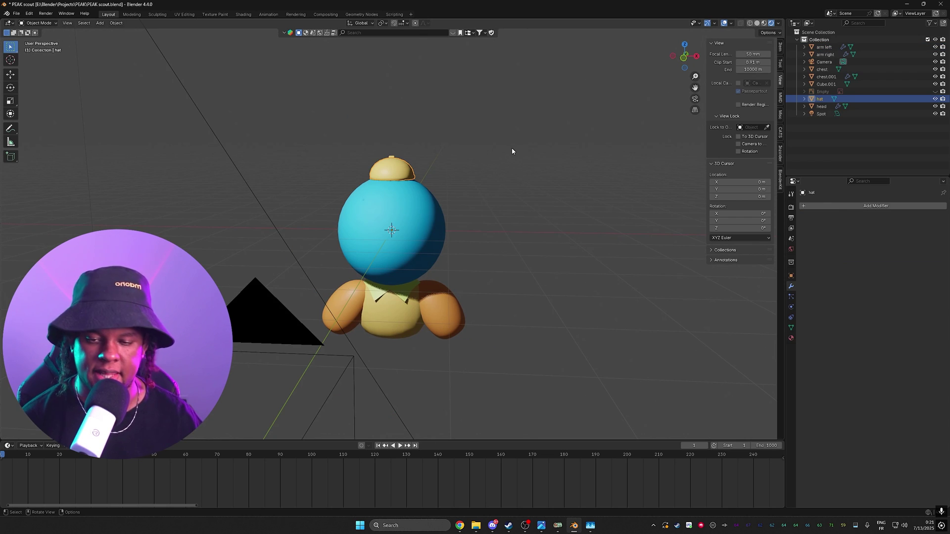
key(KP_1)
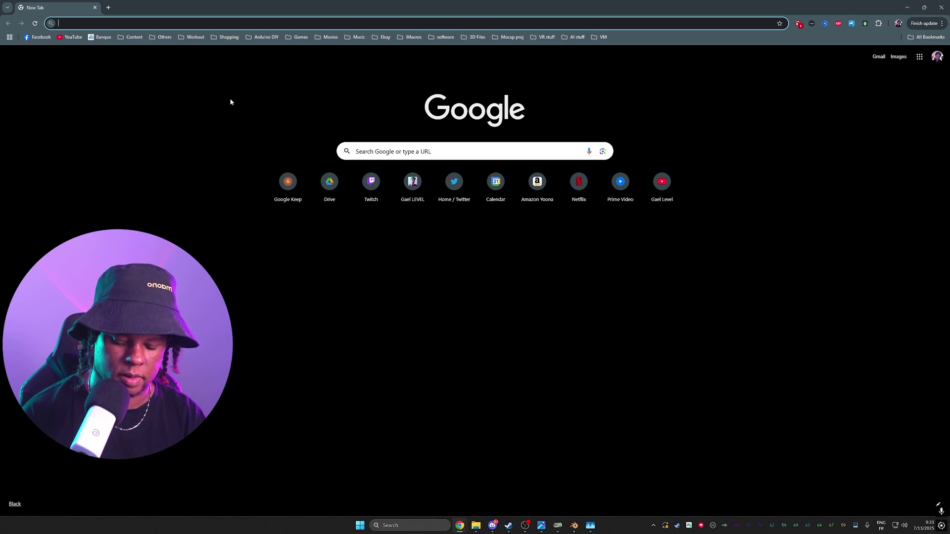
Switch to the browser and open Photopea's template library
text(photo)
key(Return)
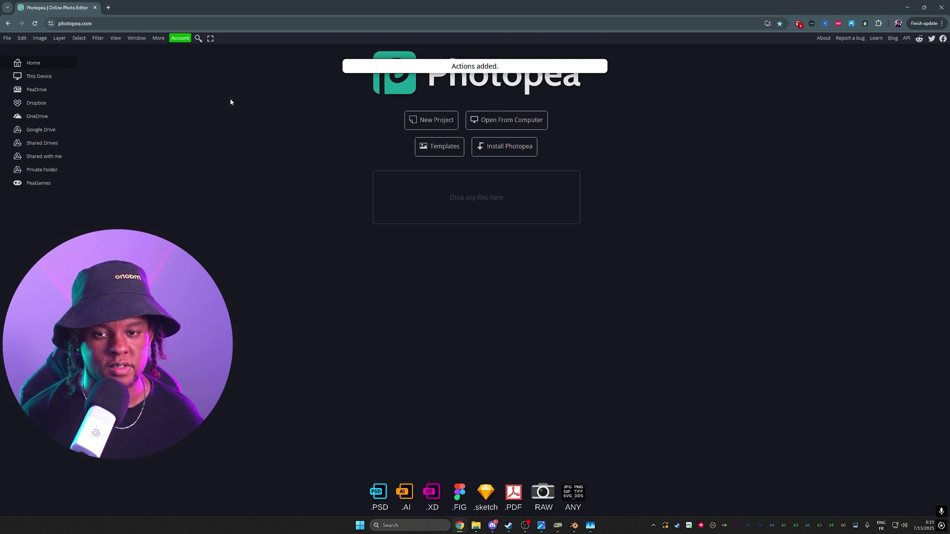
click(433, 150)
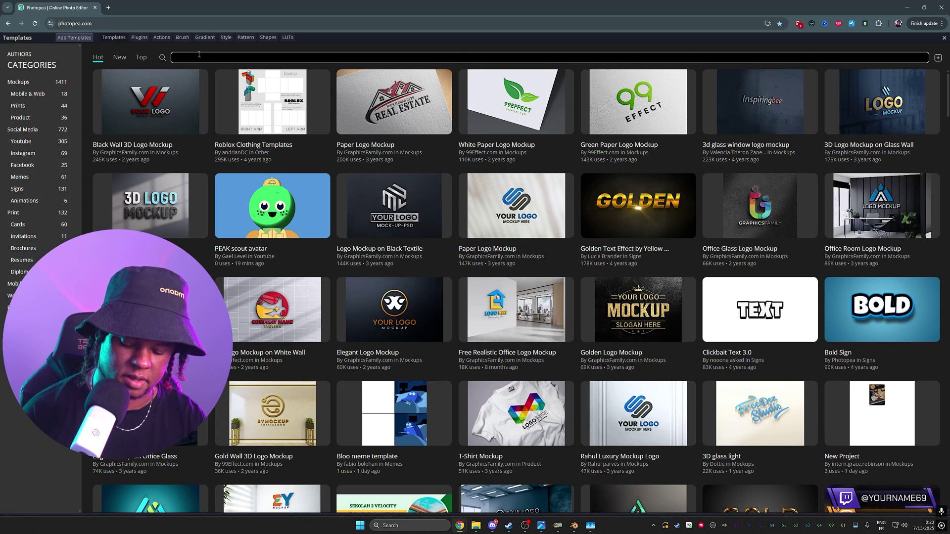
Search the templates by the creator's name and open the PEAK scout avatar template for editing
text(gael level)
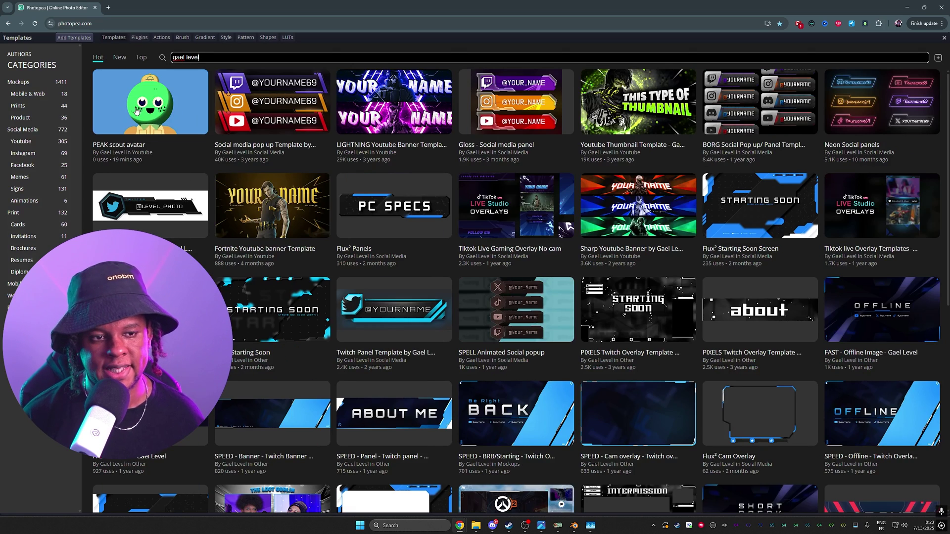
click(136, 111)
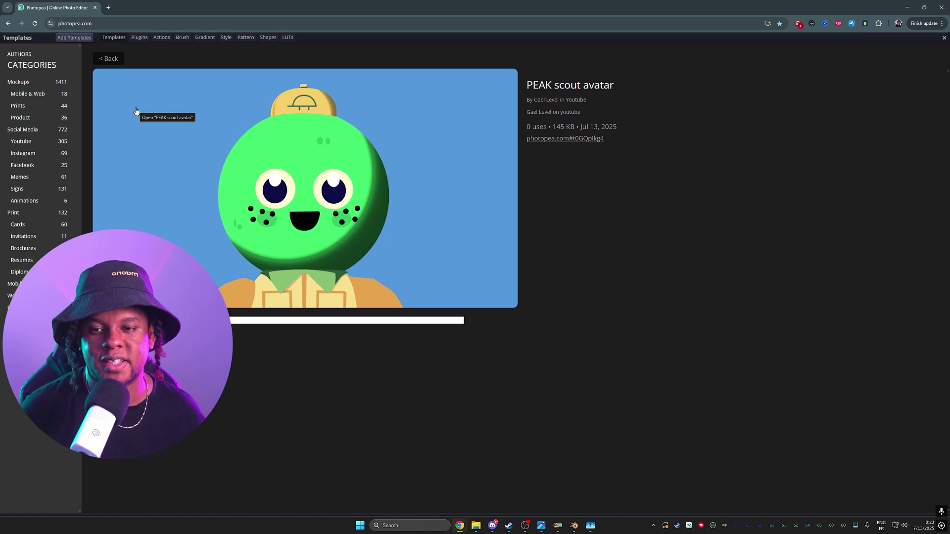
click(216, 150)
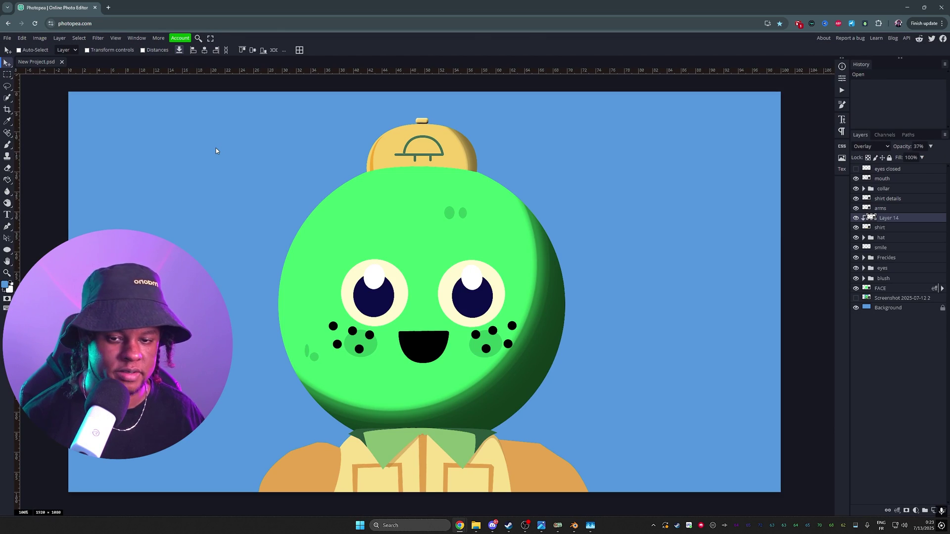
Hide the Background, FACE, blush, arms, shirt details, collar, shirt and hat layers to isolate the facial features
click(856, 308)
click(856, 288)
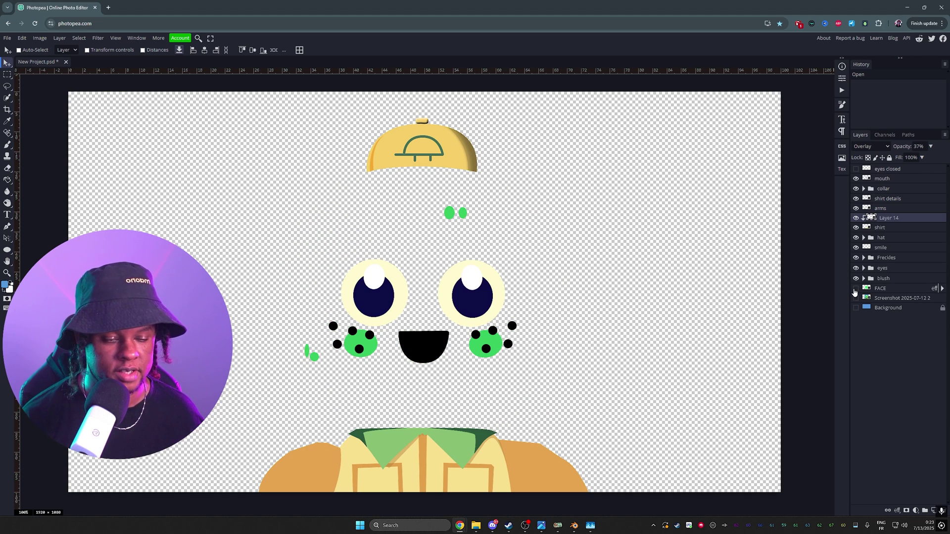
click(856, 278)
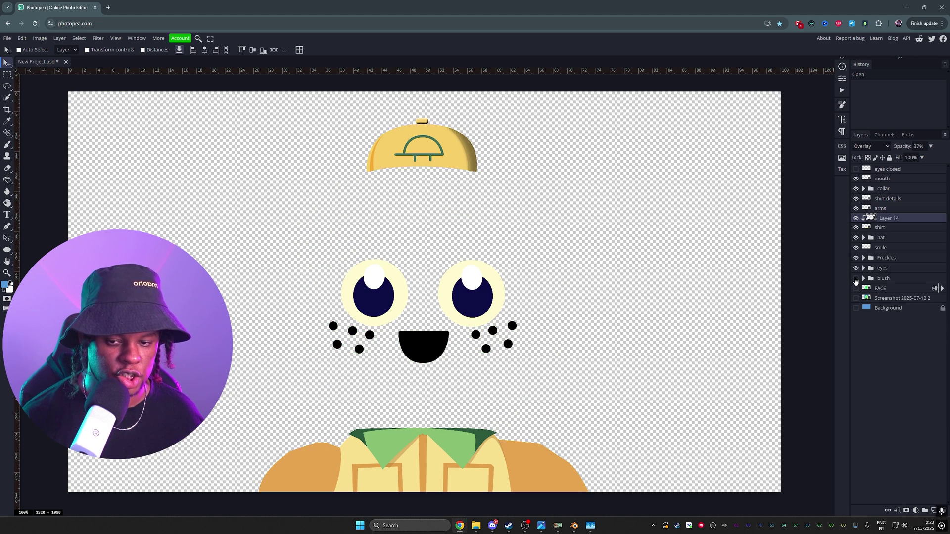
click(856, 209)
click(856, 198)
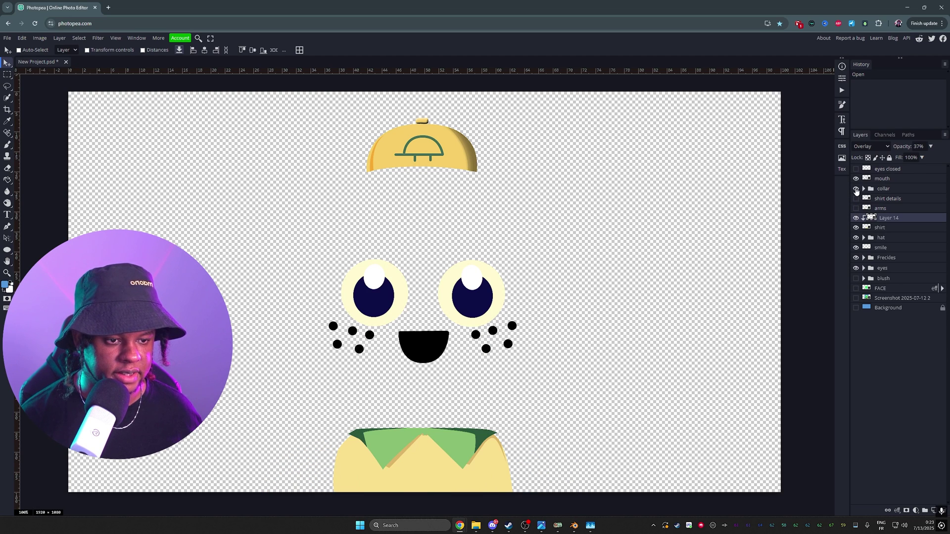
click(856, 189)
drag(856, 227, 856, 238)
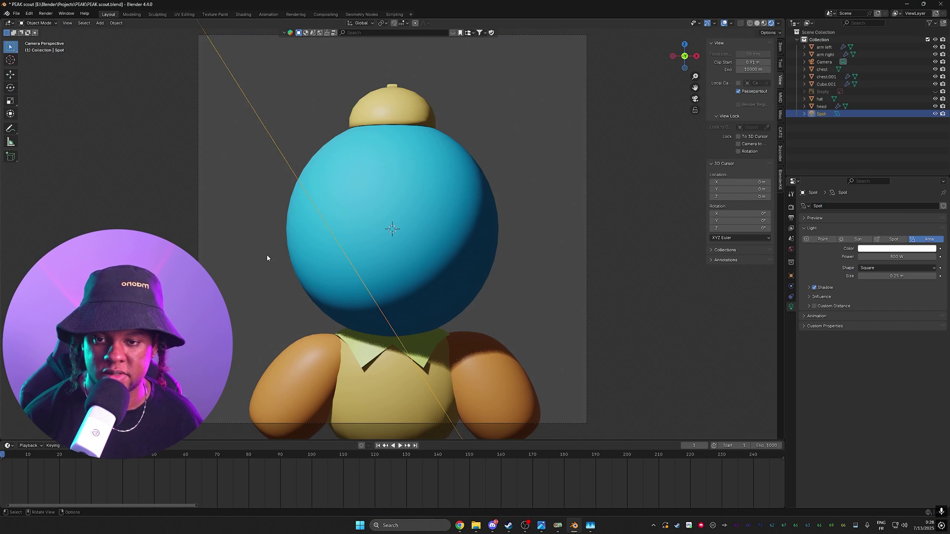
Switch back to Blender and import the "eyes O mouth O" face image as a mesh plane
click(236, 231)
key(shift+a)
mouse_move(217, 216)
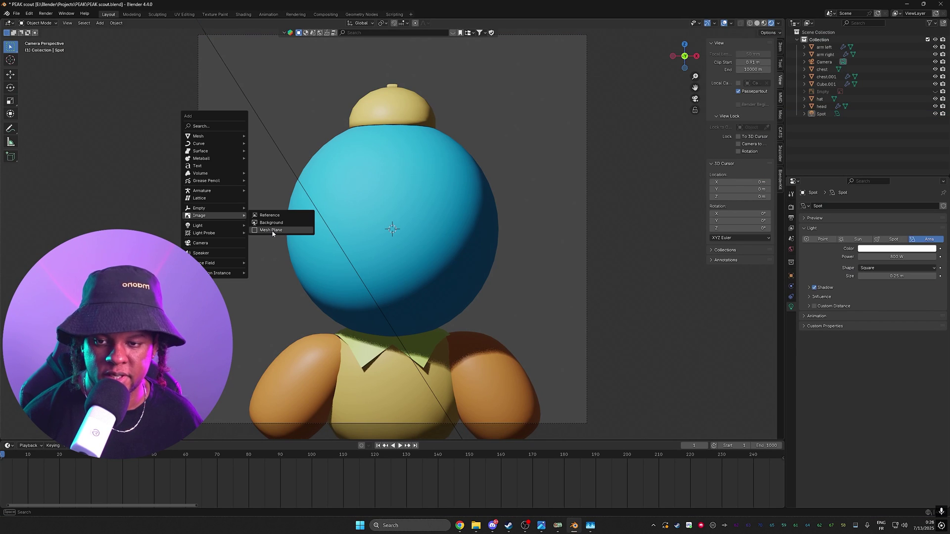
click(272, 231)
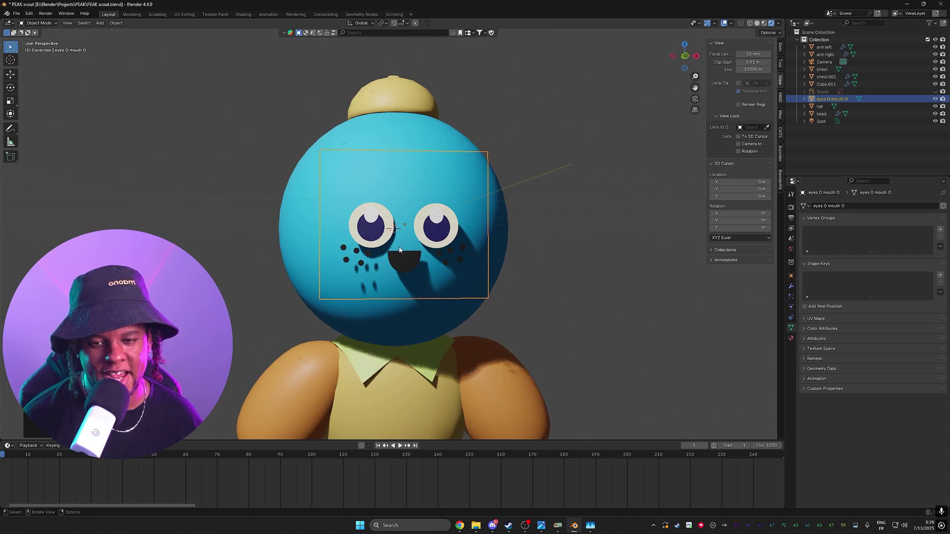
scroll(394, 247, up, 1)
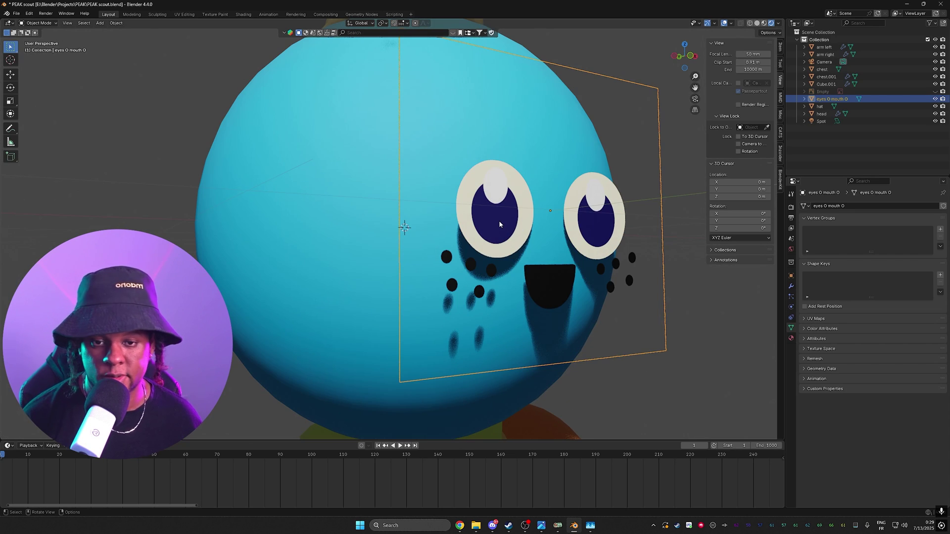
Subdivide the face image plane into a fine grid by raising the number of cuts
key(Tab)
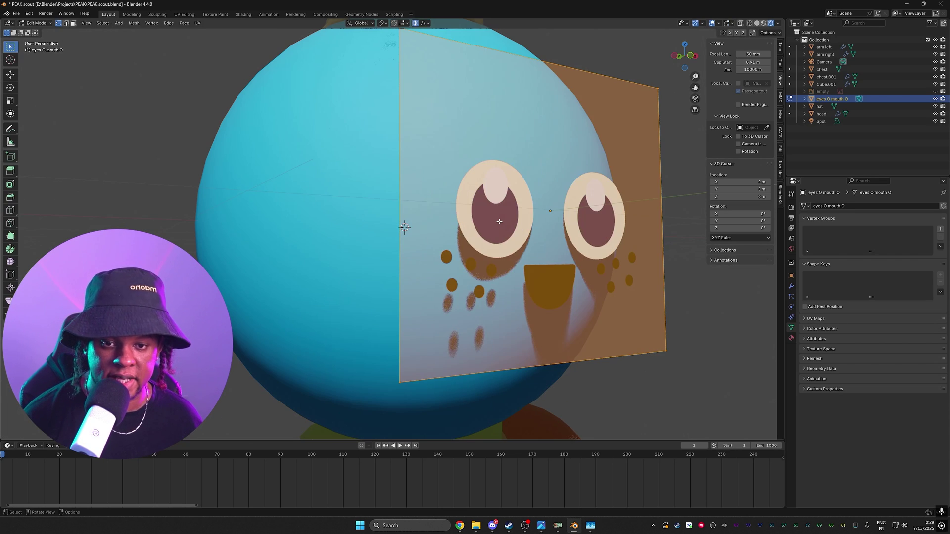
right_click(479, 186)
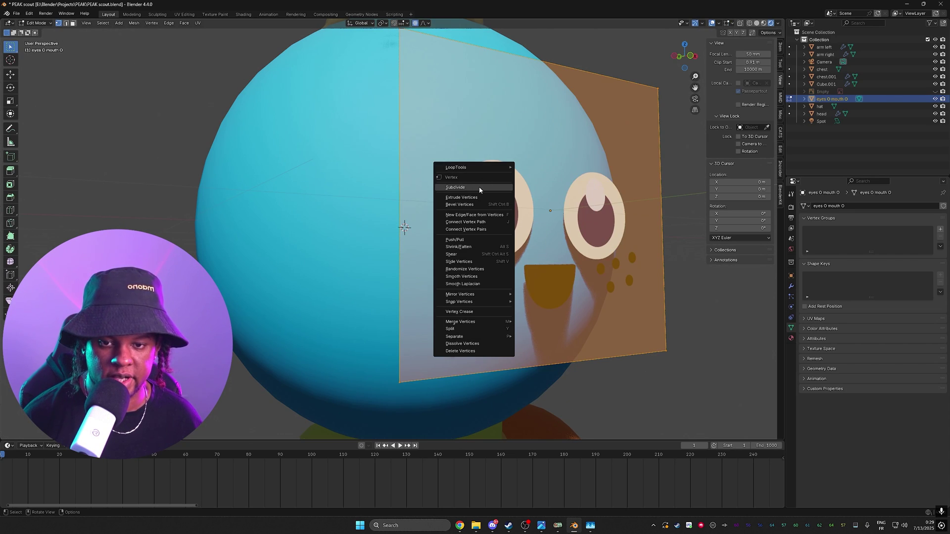
click(478, 186)
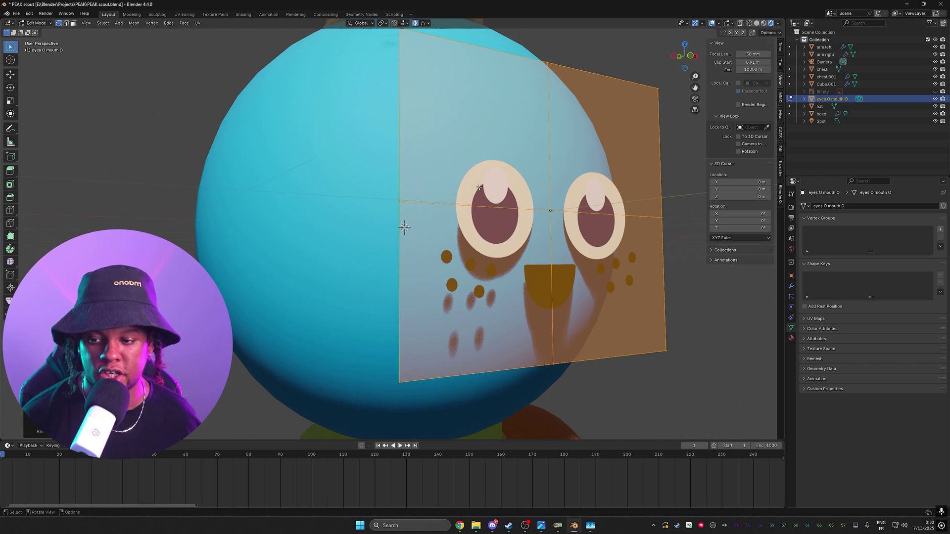
click(126, 382)
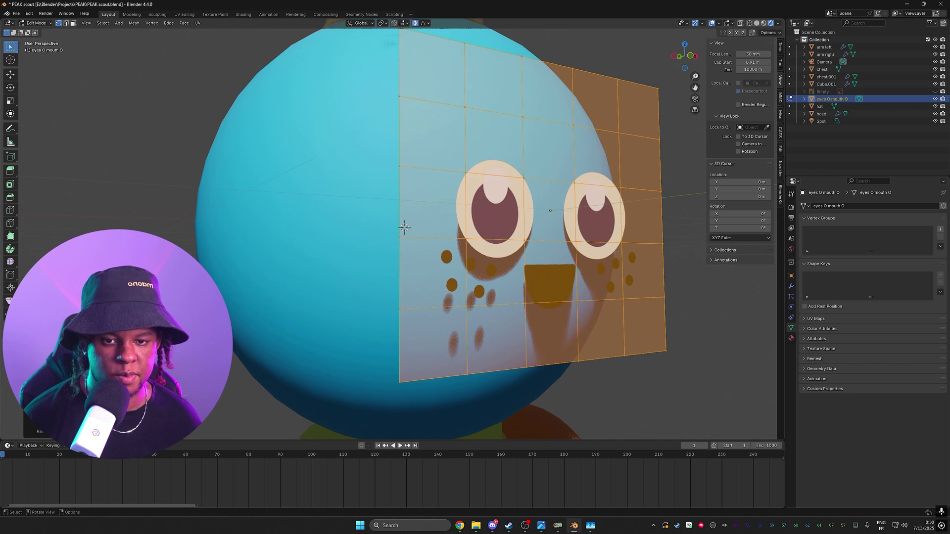
click(127, 381)
click(126, 381)
click(127, 381)
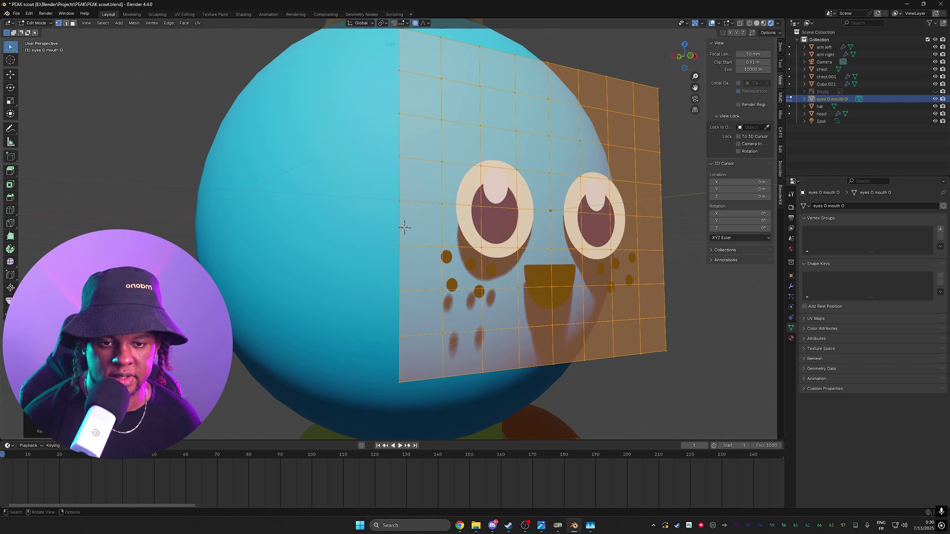
click(127, 381)
click(126, 381)
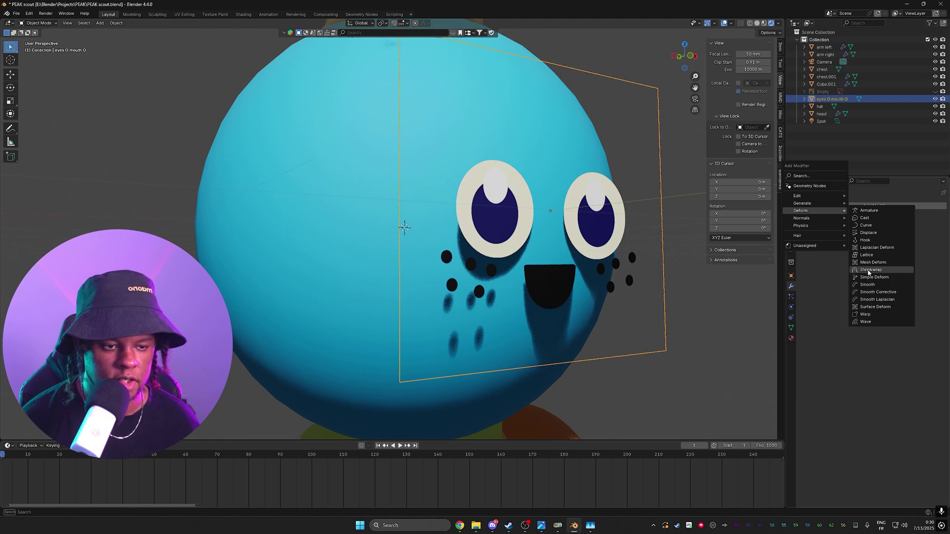
Add a Shrinkwrap modifier to the face plane with the head as target and an offset of 0.01 m
click(870, 270)
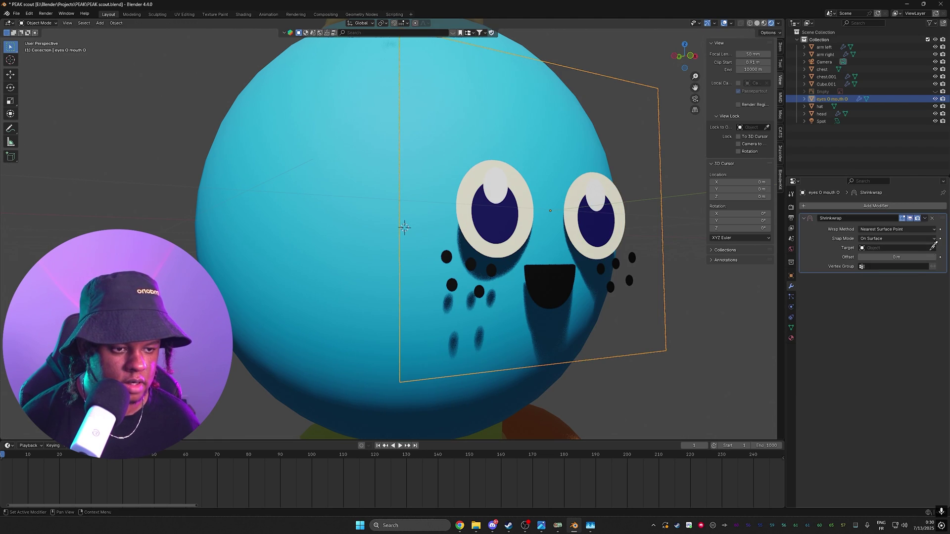
click(347, 175)
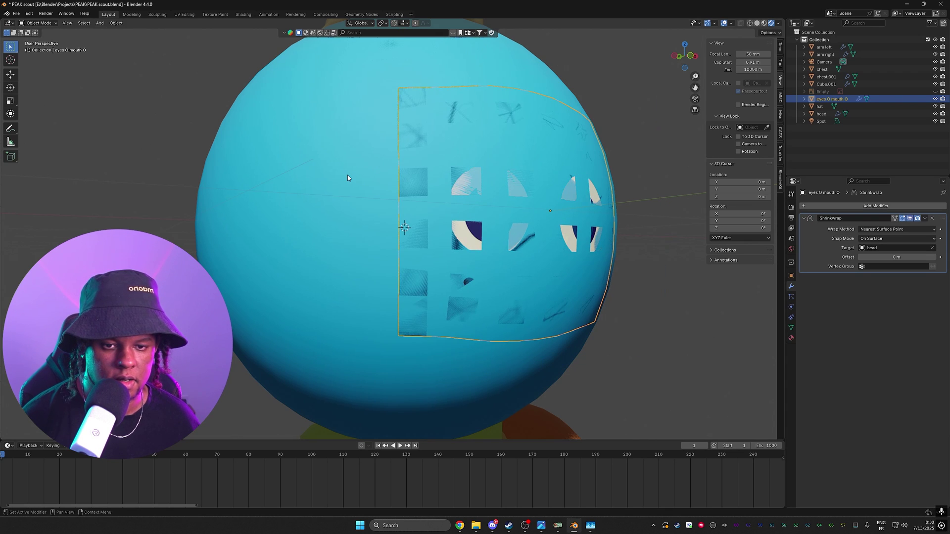
click(934, 258)
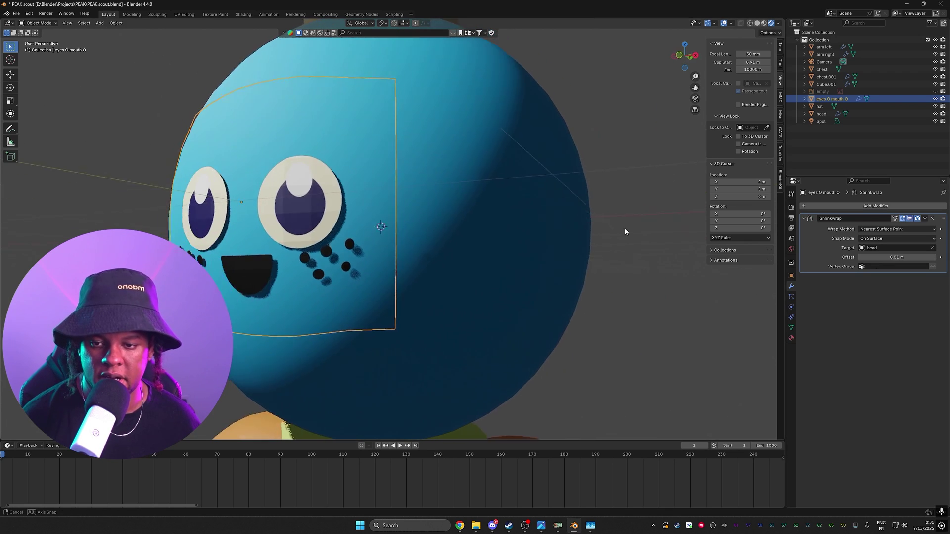
Enlarge the face image in Edit Mode so its eyes and mouth cover more of the head in the camera view
drag(625, 231, 643, 229)
key(KP_1)
scroll(572, 175, down, 5)
key(KP_0)
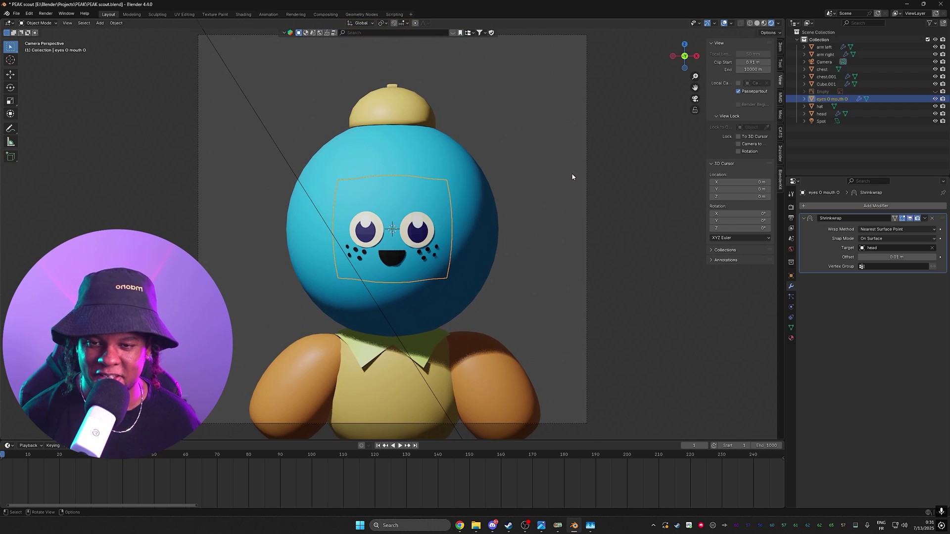
key(Tab)
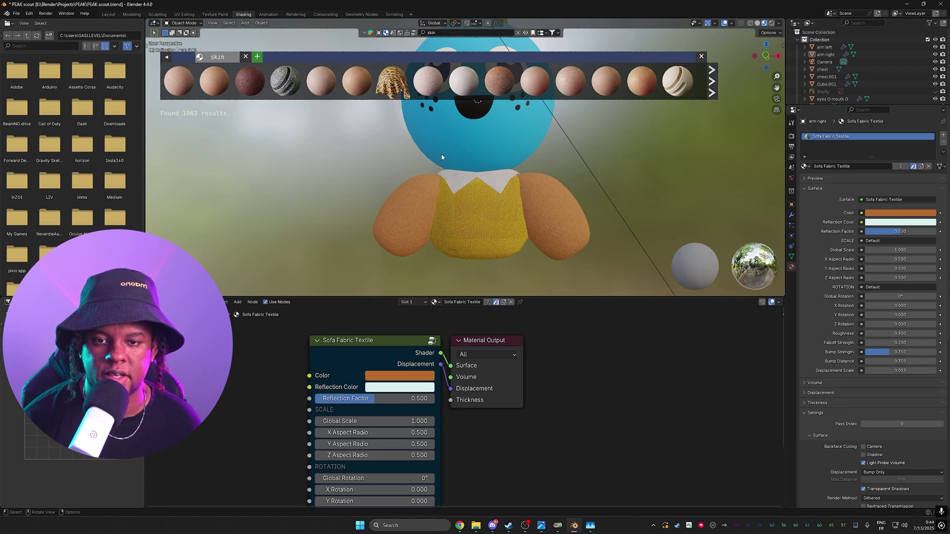
Search the BlenderKit materials for "skin" and apply a Skin material to the blue head
click(442, 157)
mouse_move(338, 85)
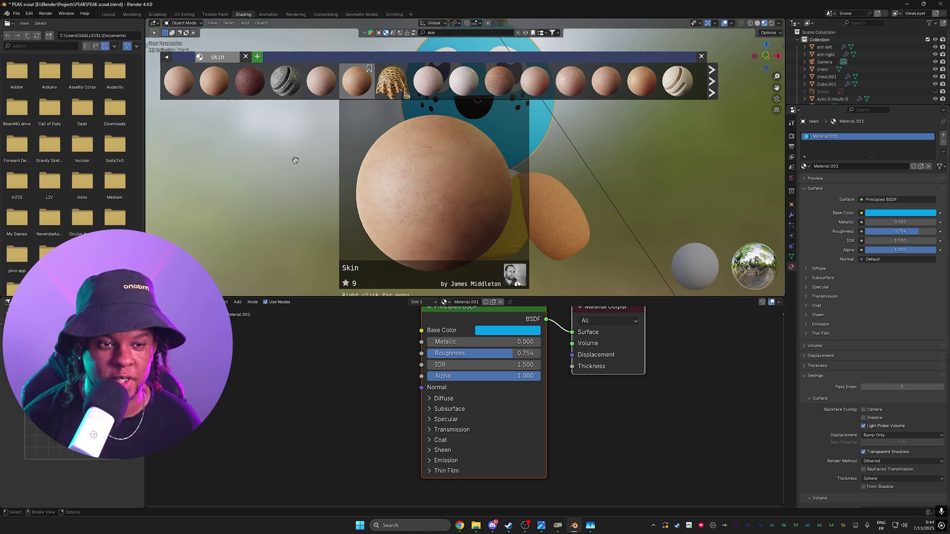
key(KP_0)
scroll(352, 161, down, 6)
scroll(352, 161, up, 1)
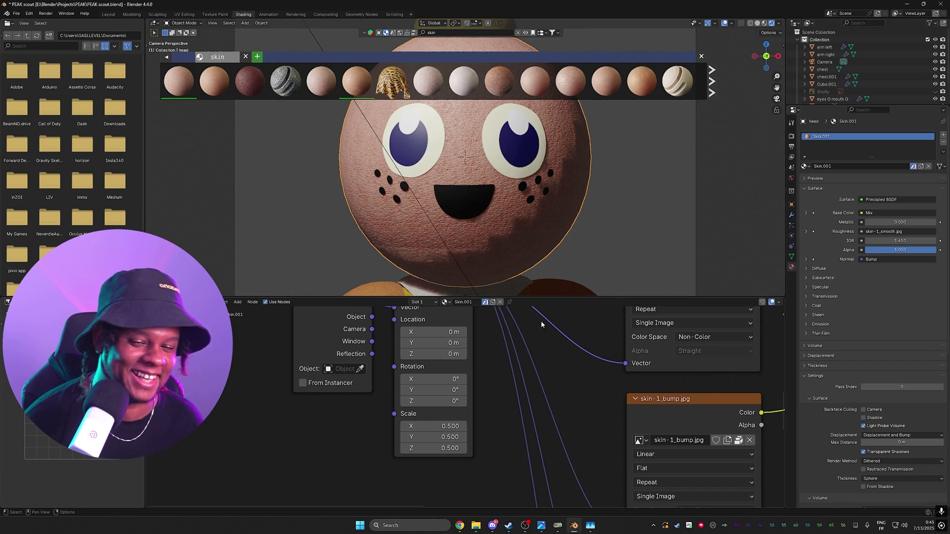
mouse_move(539, 298)
mouse_down()
mouse_move(538, 357)
mouse_move(539, 296)
mouse_up()
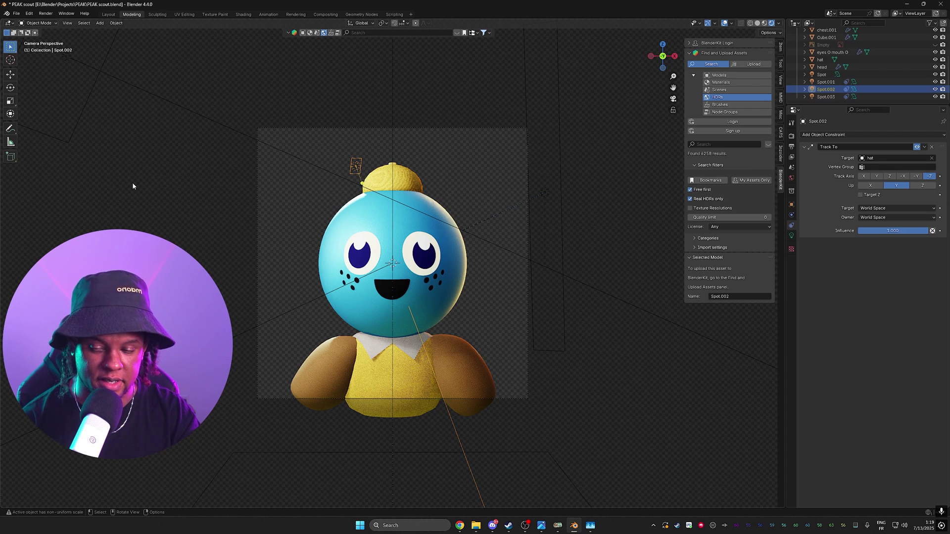
Check a test render of the character and raise the head's Subdivision render level to 2
key(F12)
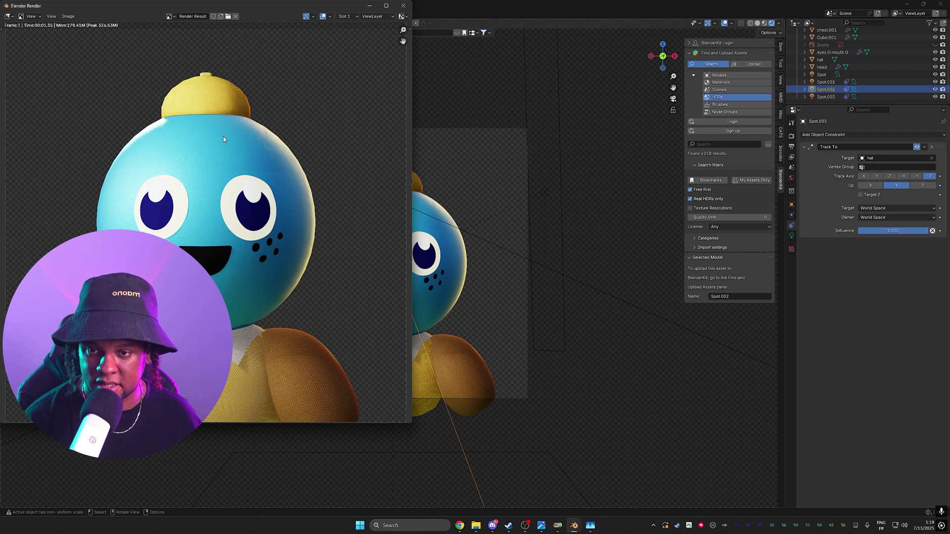
click(403, 6)
click(435, 227)
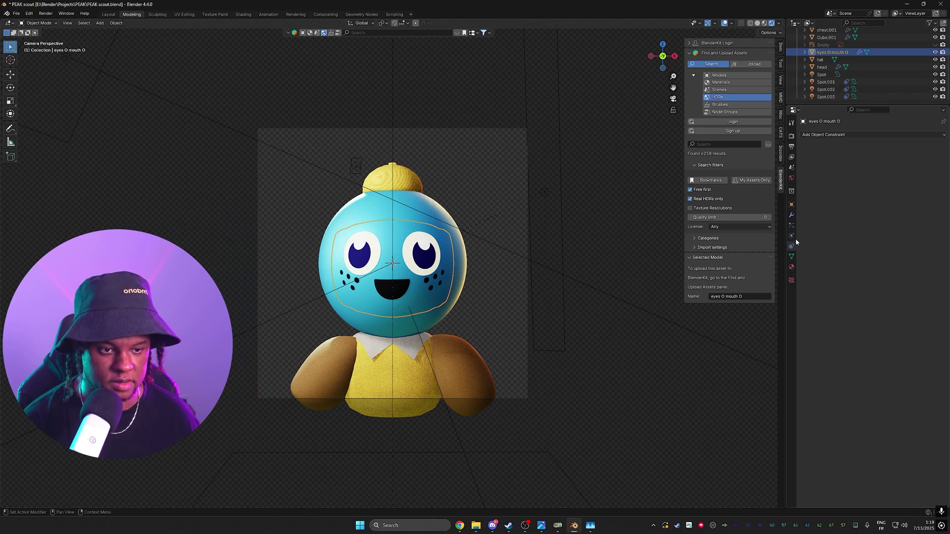
click(792, 215)
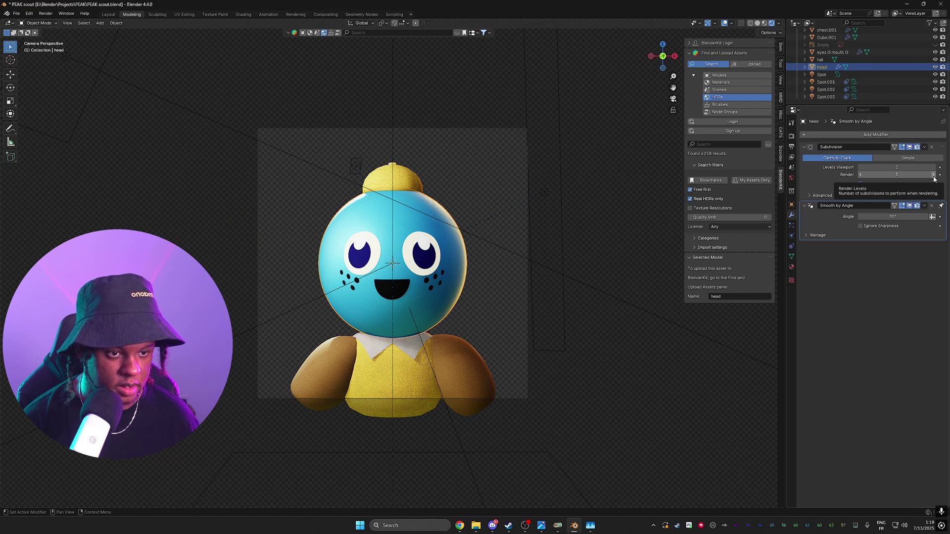
click(933, 175)
Render the open-mouth character with the smoother head and save the result as a PNG image
key(F12)
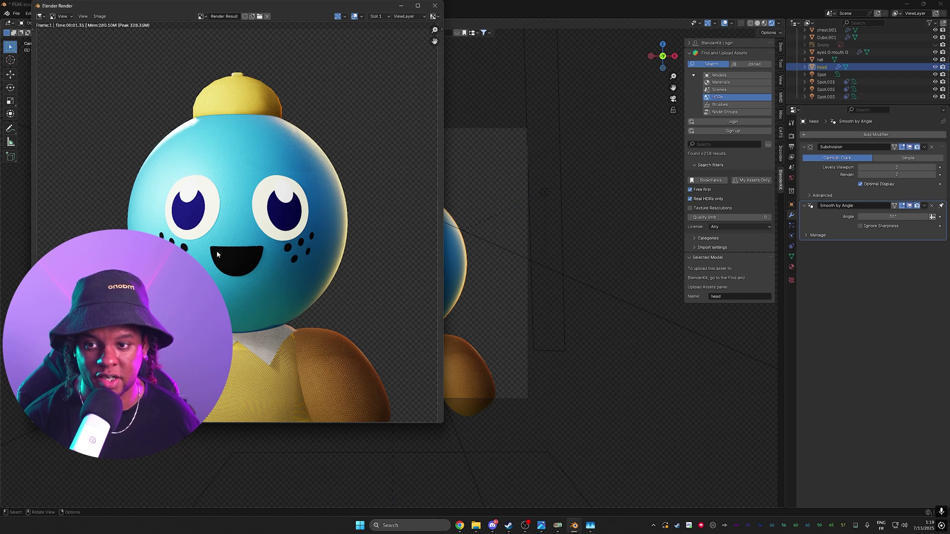
key(shift+alt+s)
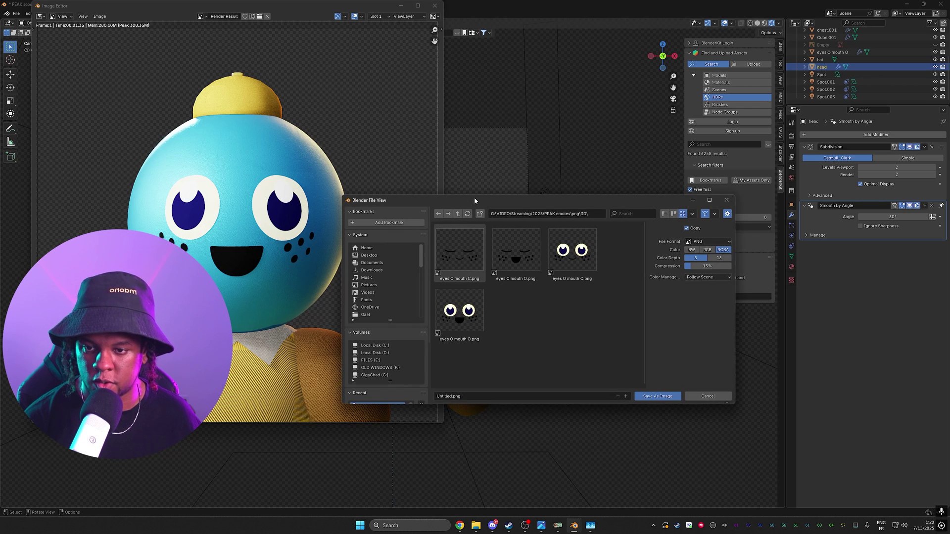
drag(474, 199, 219, 102)
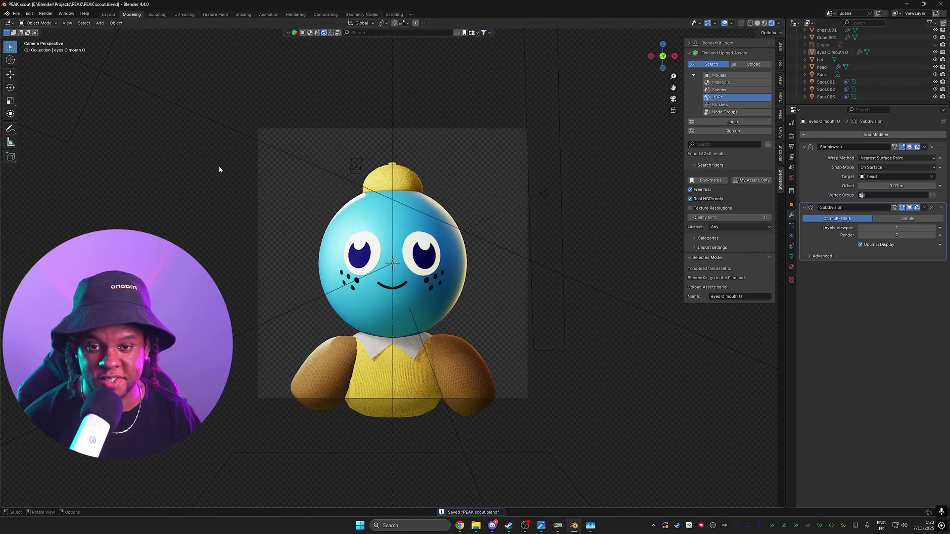
Examine the smiling character's face wrap, skin texture and clothing up close and from several angles
scroll(261, 185, up, 5)
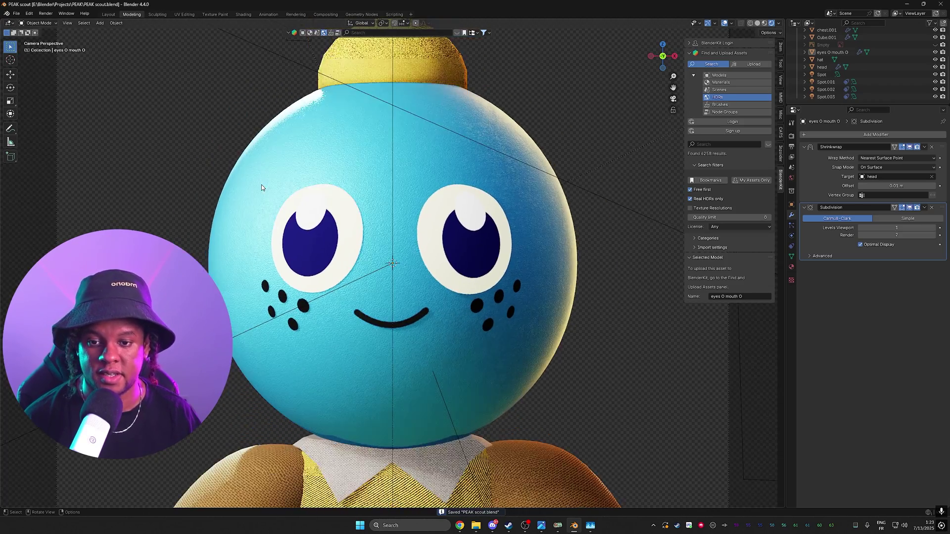
scroll(262, 187, up, 8)
scroll(261, 185, down, 4)
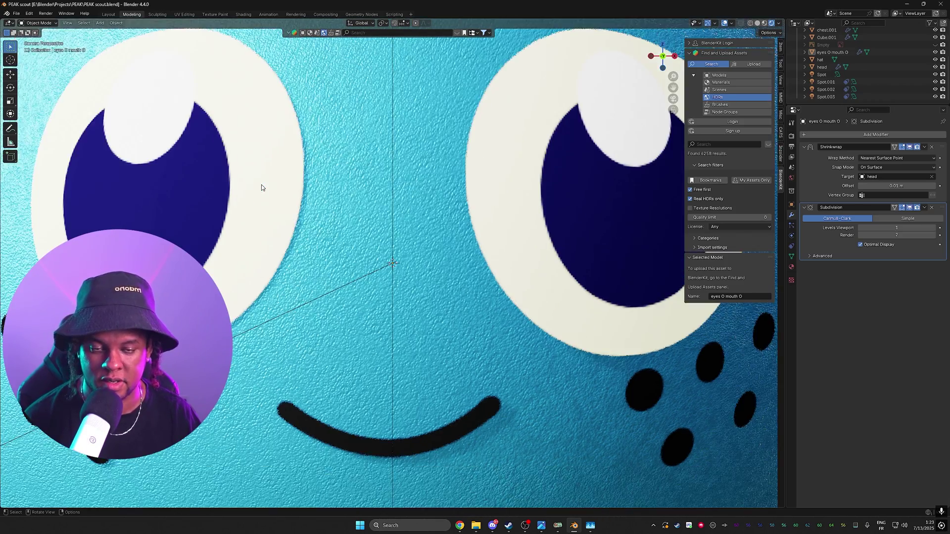
drag(262, 186, 362, 422)
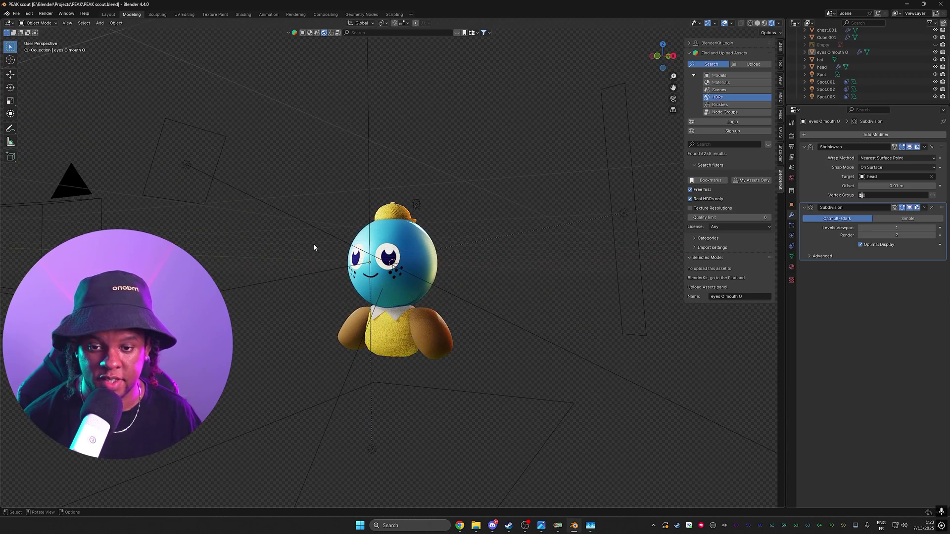
scroll(314, 245, up, 6)
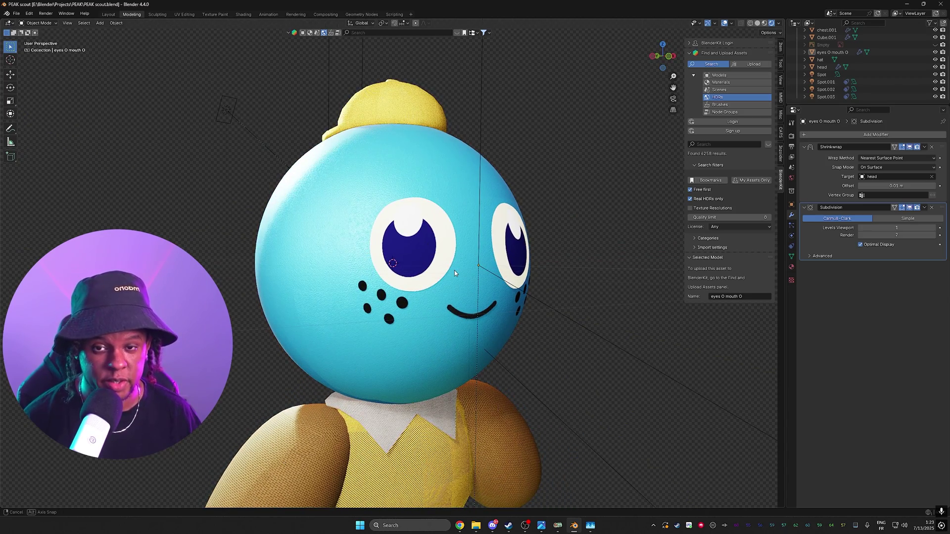
drag(454, 270, 397, 252)
scroll(386, 187, down, 2)
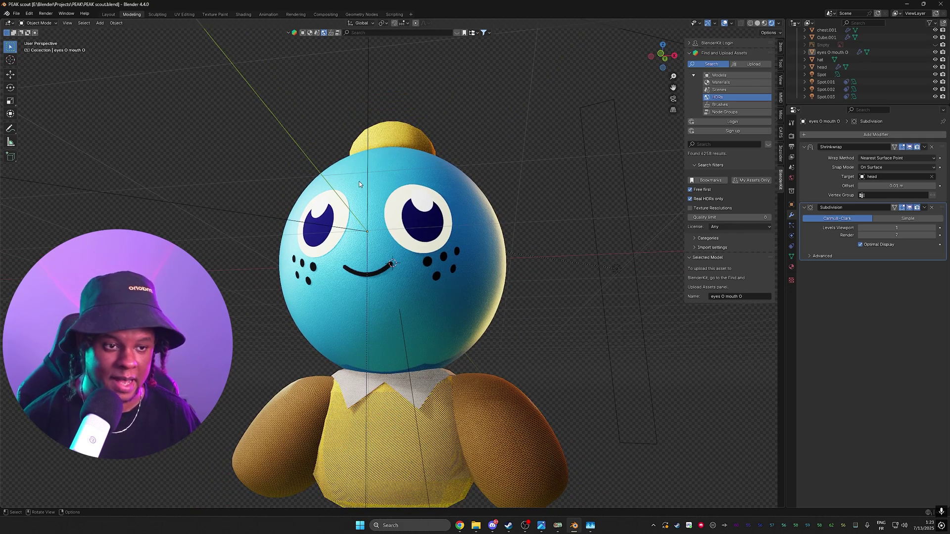
drag(386, 188, 378, 200)
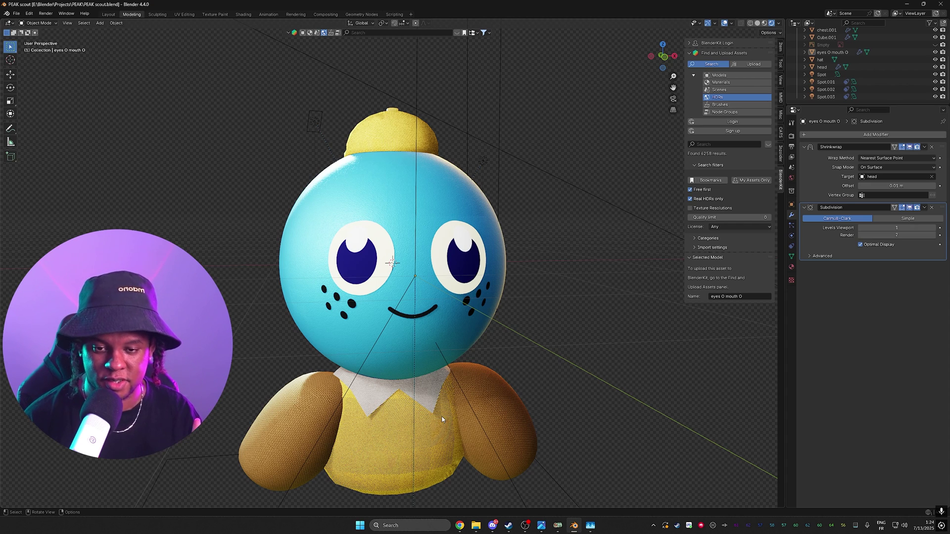
Save the PEAK scout scene file and switch from Blender to OBS
click(360, 526)
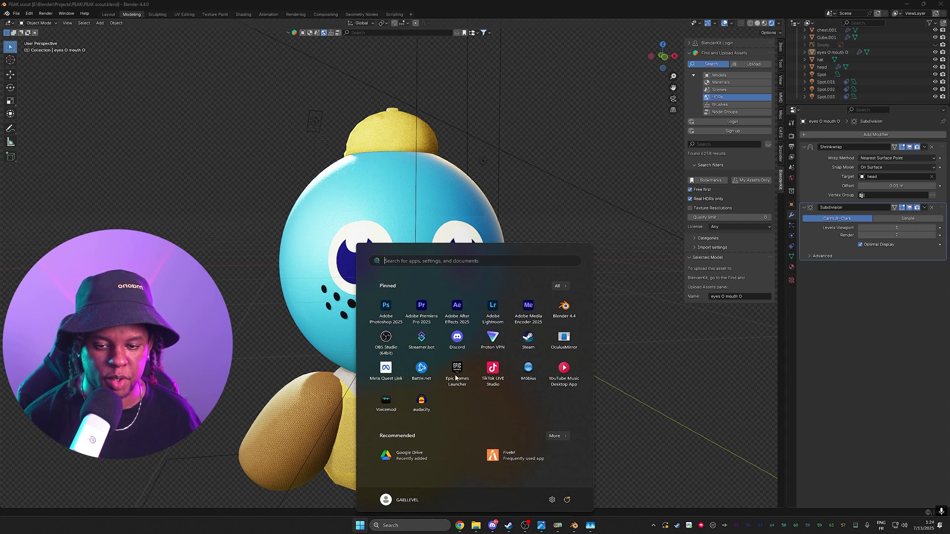
click(610, 9)
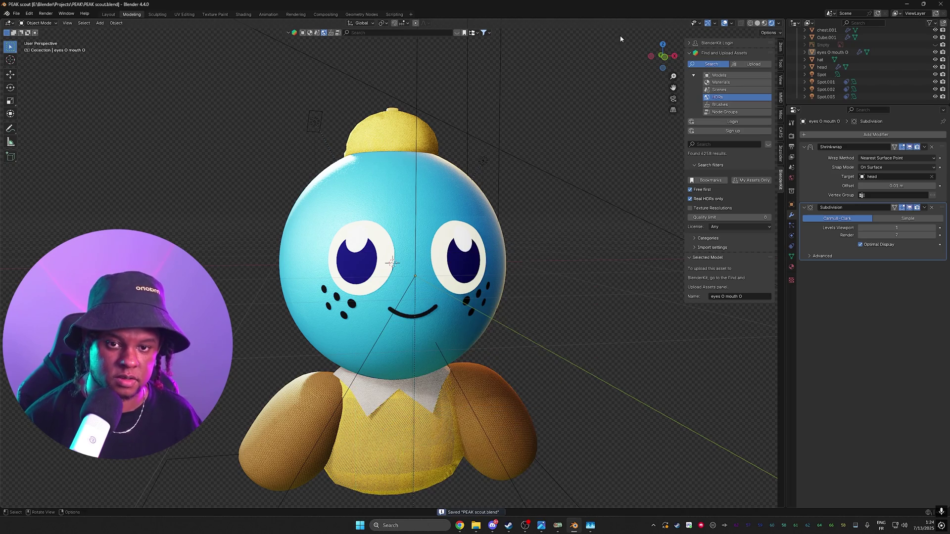
click(907, 5)
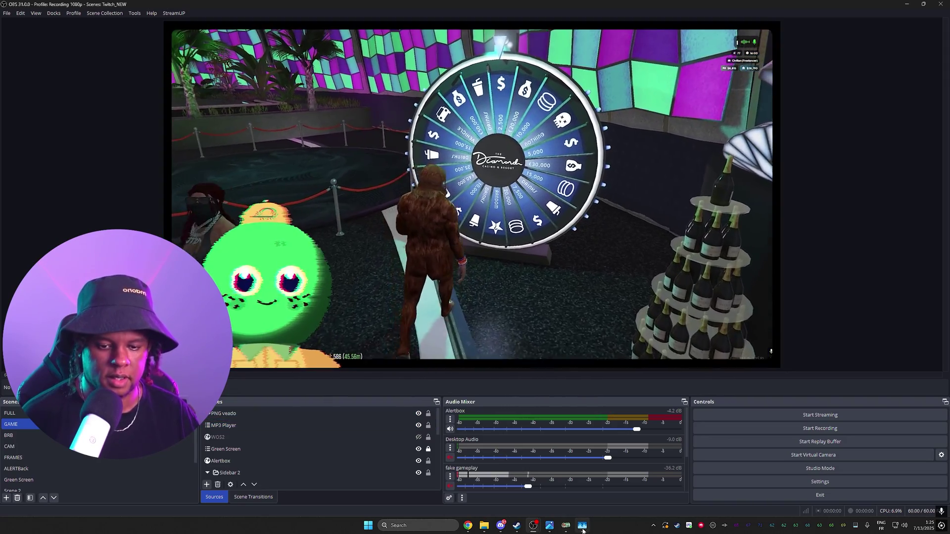
Switch to veadotube mini and replace the avatar's open-eye and closed-eye mouth images with the blue 3D renders
click(565, 526)
mouse_move(396, 130)
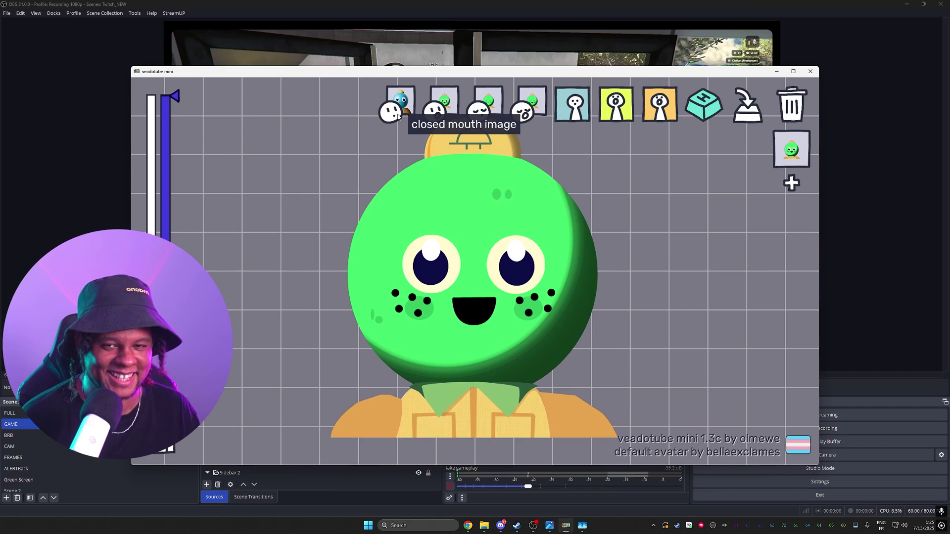
right_click(445, 102)
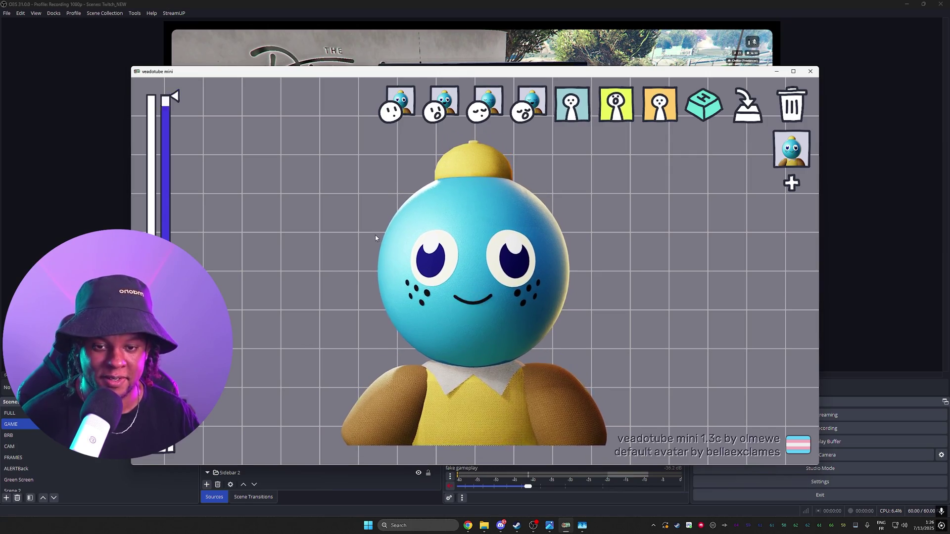
Switch back to OBS and look through the window, display and game capture sources of the GAME scene
click(343, 1)
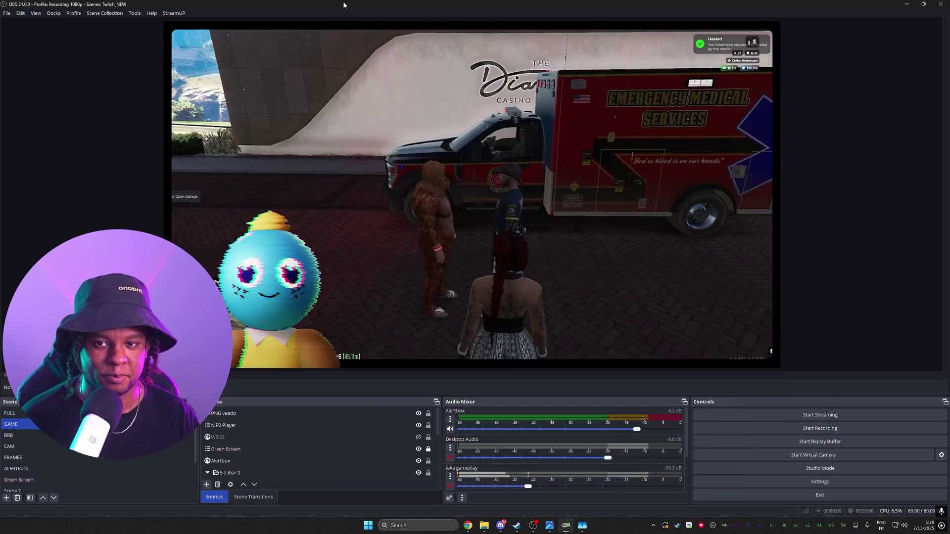
scroll(269, 432, down, 3)
click(255, 437)
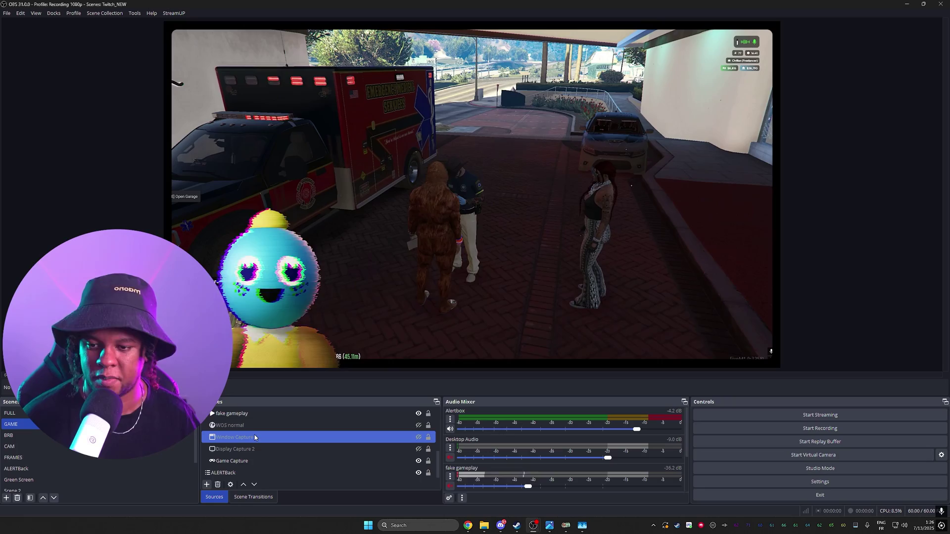
click(264, 479)
scroll(265, 475, up, 5)
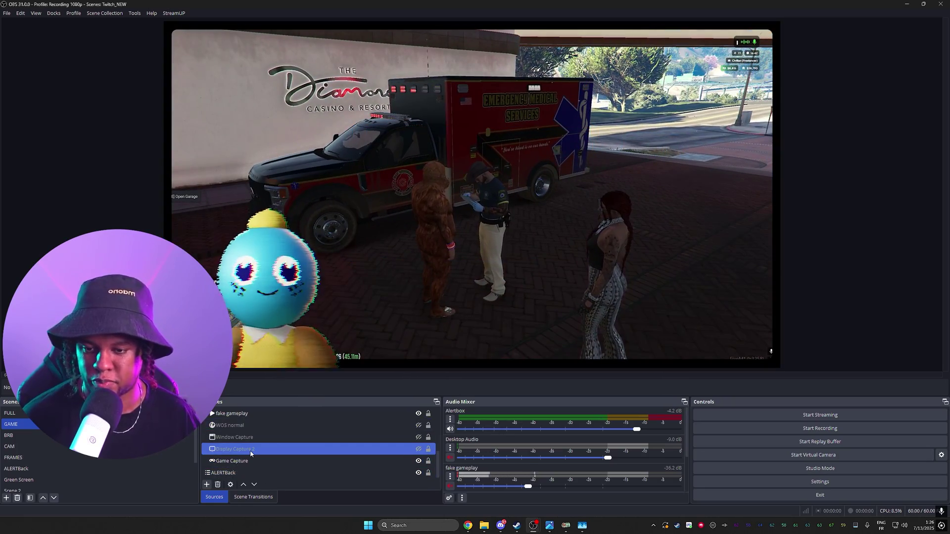
click(237, 438)
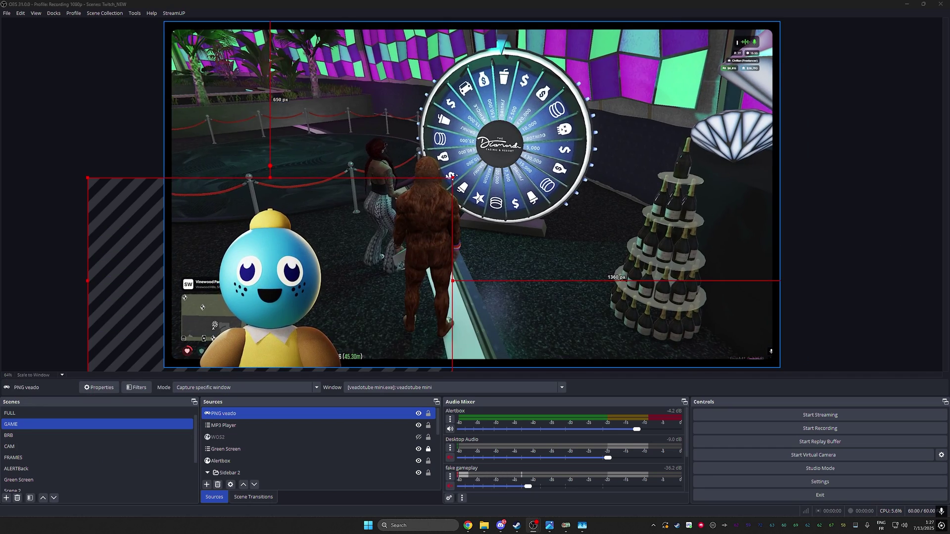
Enlarge the PNG veado source to end about 934 px from the canvas's right edge and 222 px from its top, and deselect it
drag(452, 178, 554, 121)
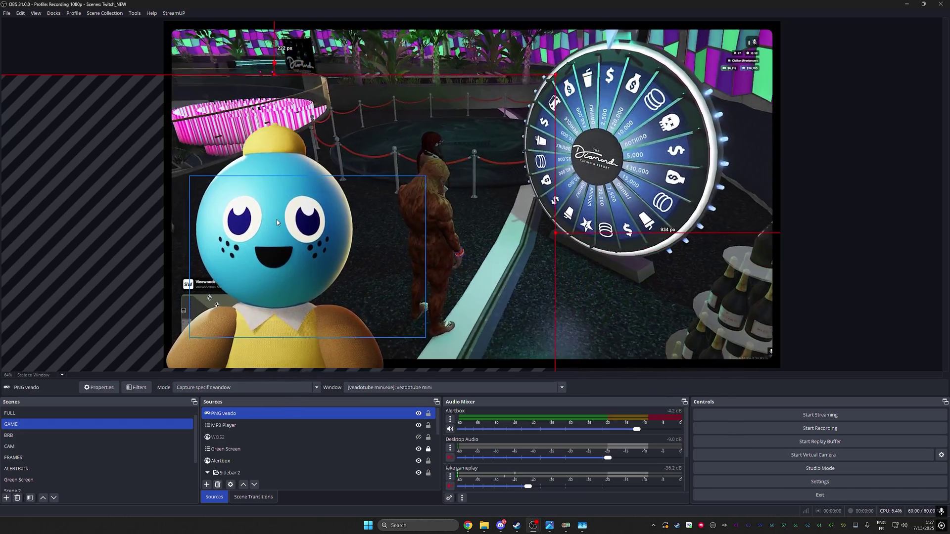
click(78, 115)
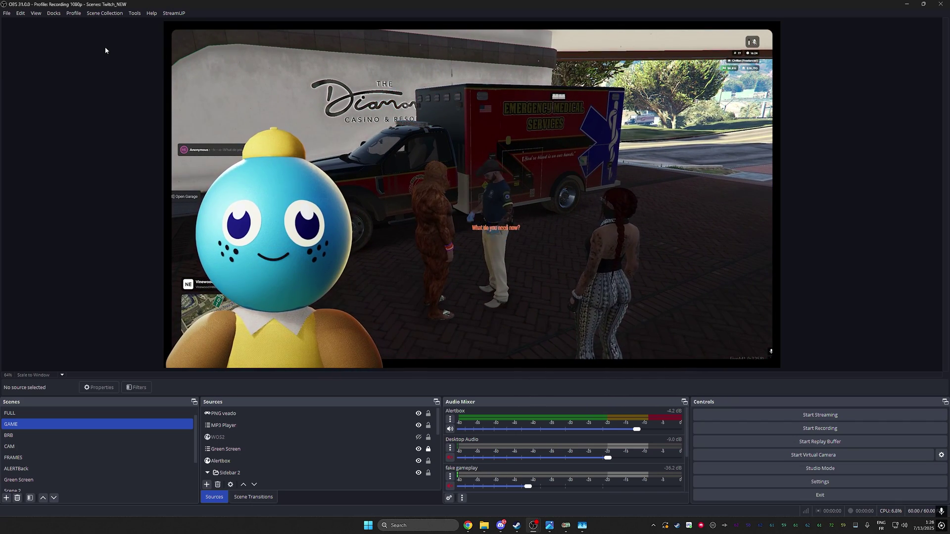
Switch to veadotube mini and save the 3D avatar as a veadomini file in the 3D folder
click(565, 530)
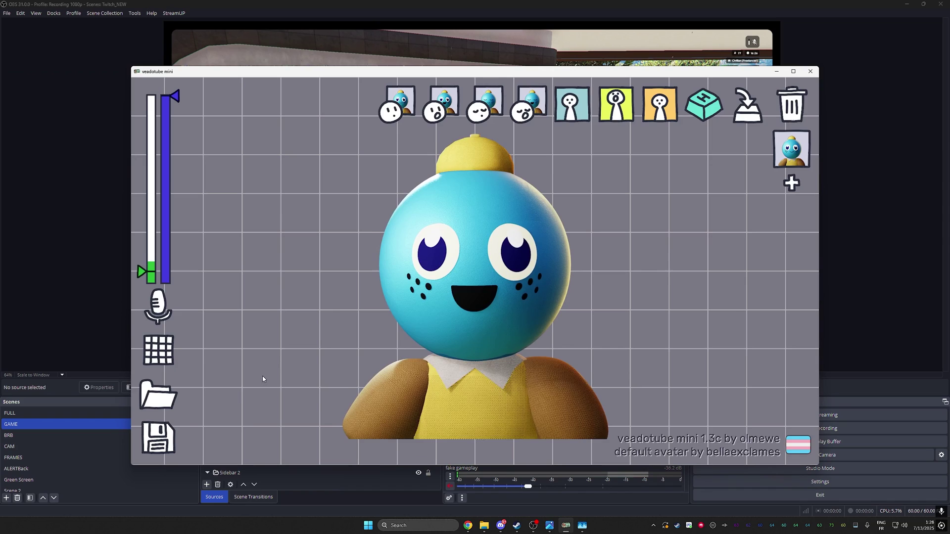
click(157, 438)
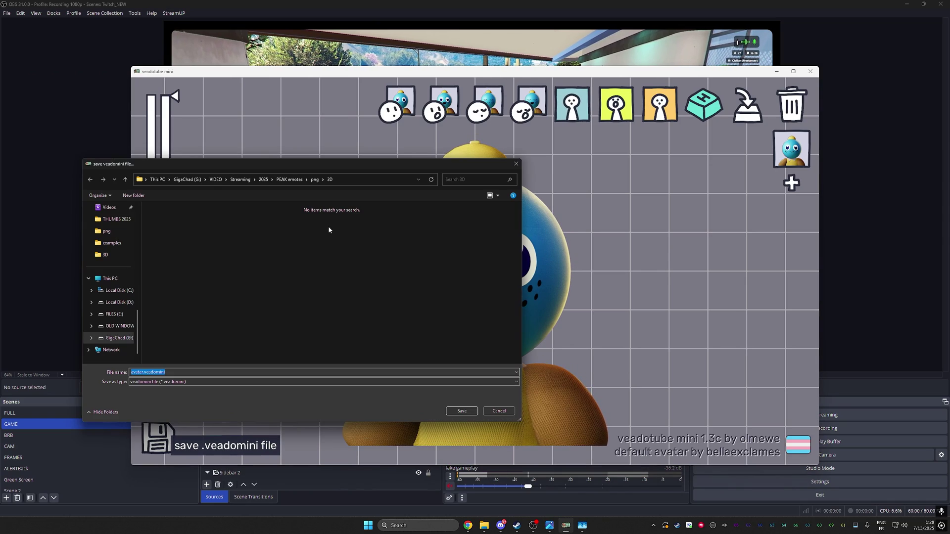